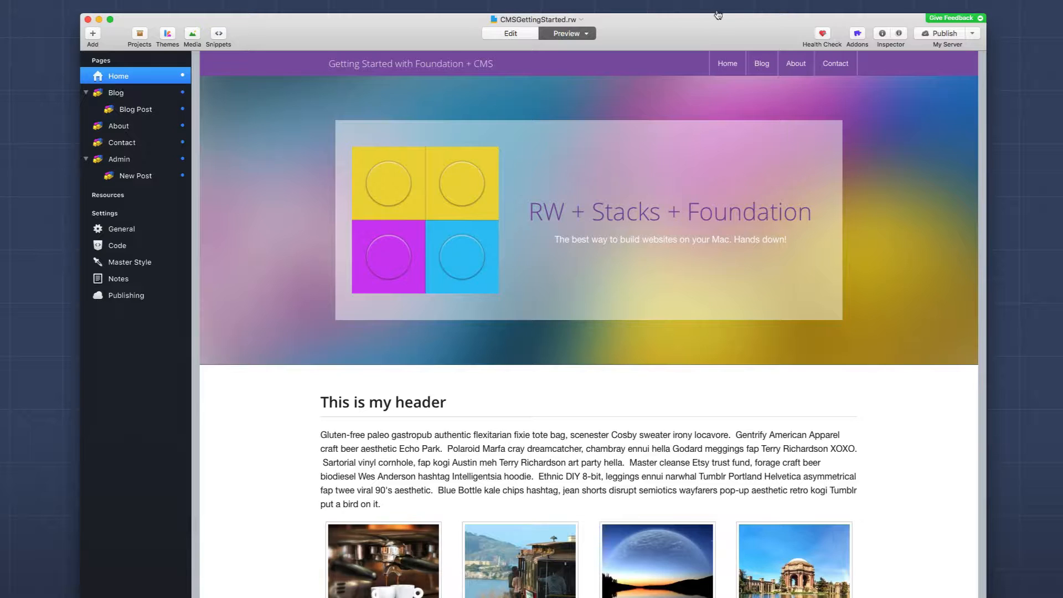
Step: Review the layout of the Blog page and its Blog Post subpage in edit mode
{"action": "left_click", "coordinate": [762, 64]}
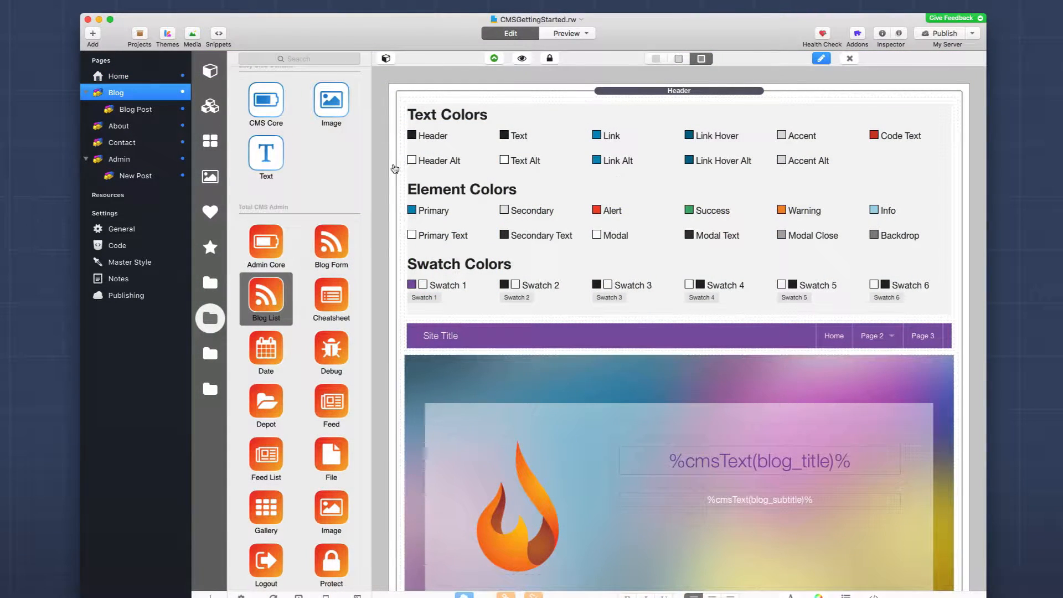
{"action": "scroll", "coordinate": [499, 194], "scroll_direction": "down", "scroll_amount": 3}
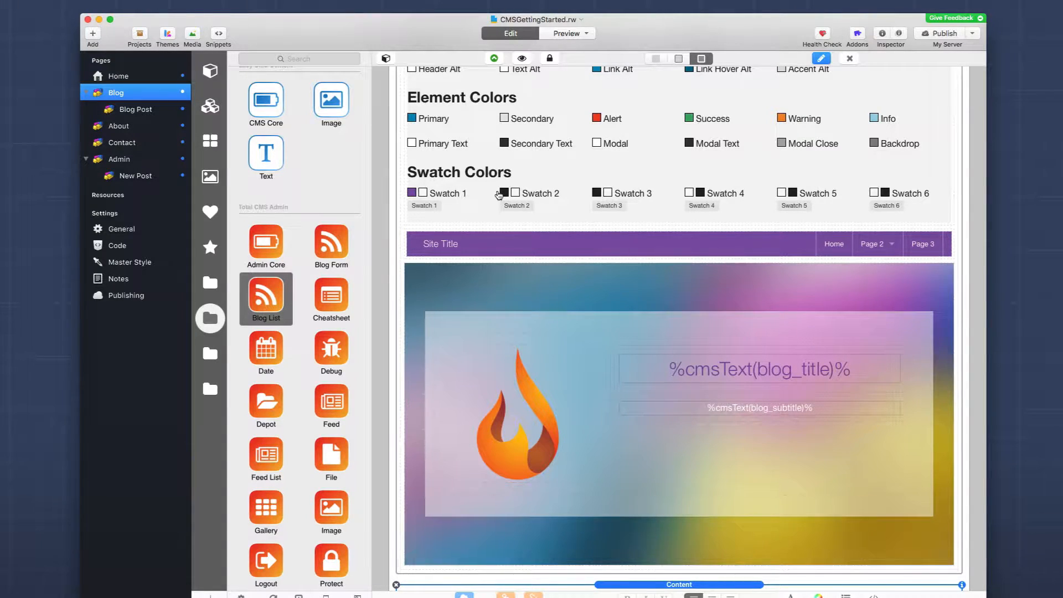
{"action": "scroll", "coordinate": [498, 194], "scroll_direction": "up", "scroll_amount": 3}
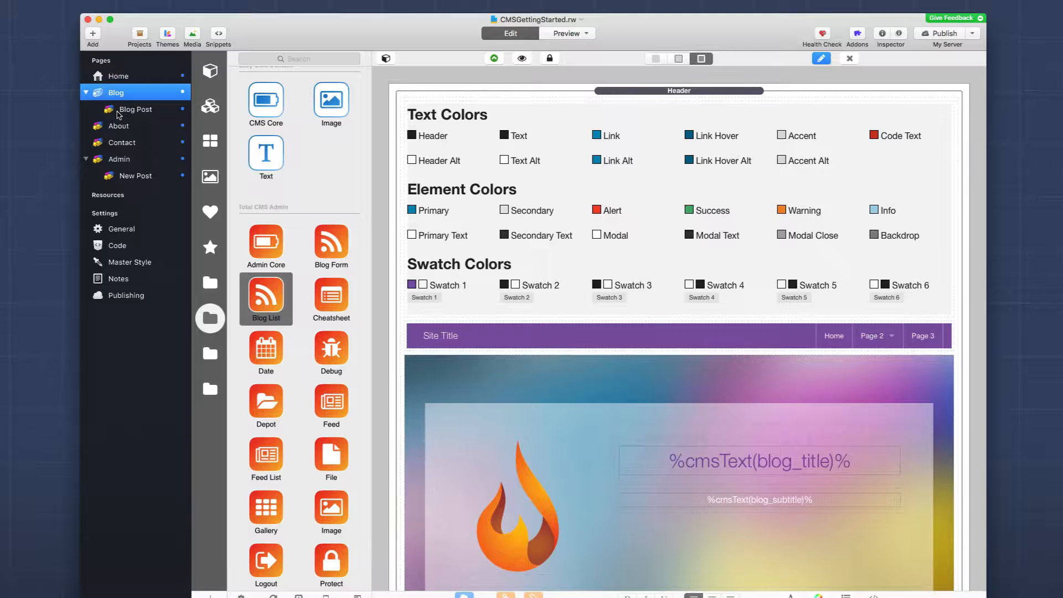
{"action": "left_click", "coordinate": [119, 110]}
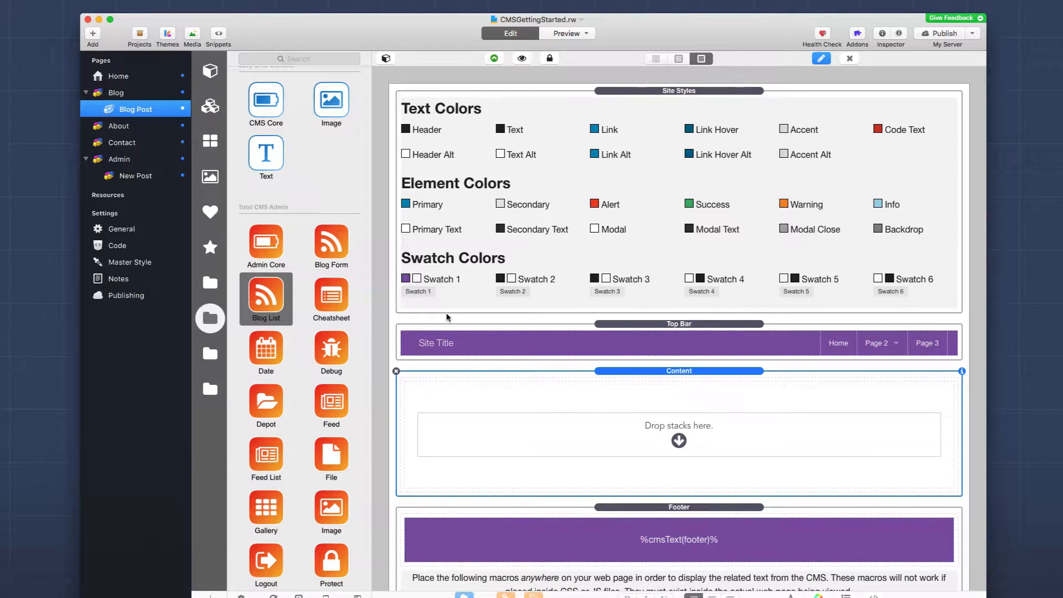
{"action": "left_click", "coordinate": [119, 95]}
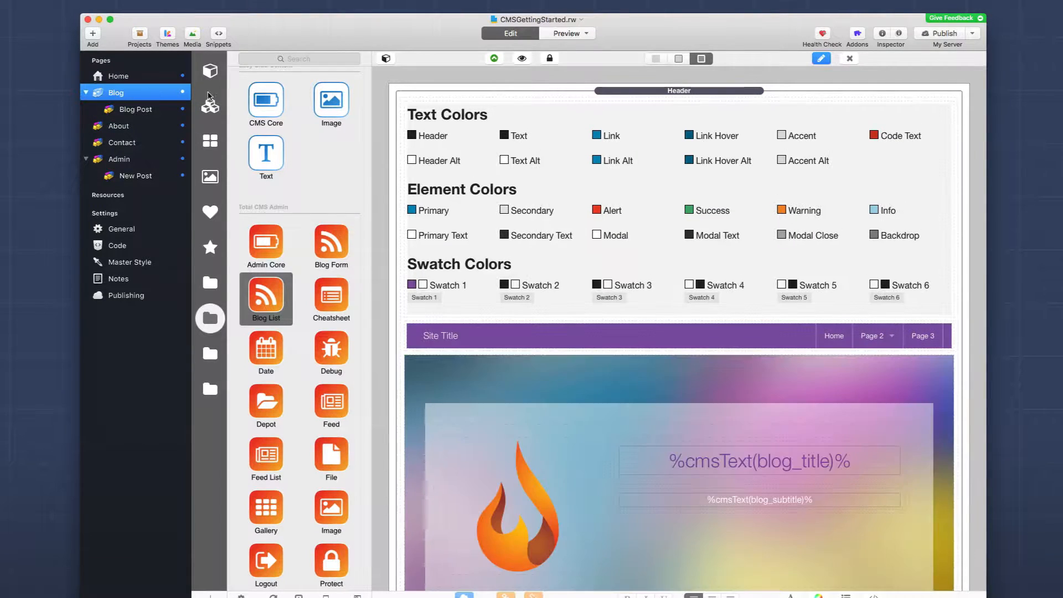
{"action": "scroll", "coordinate": [526, 282], "scroll_direction": "down", "scroll_amount": 5}
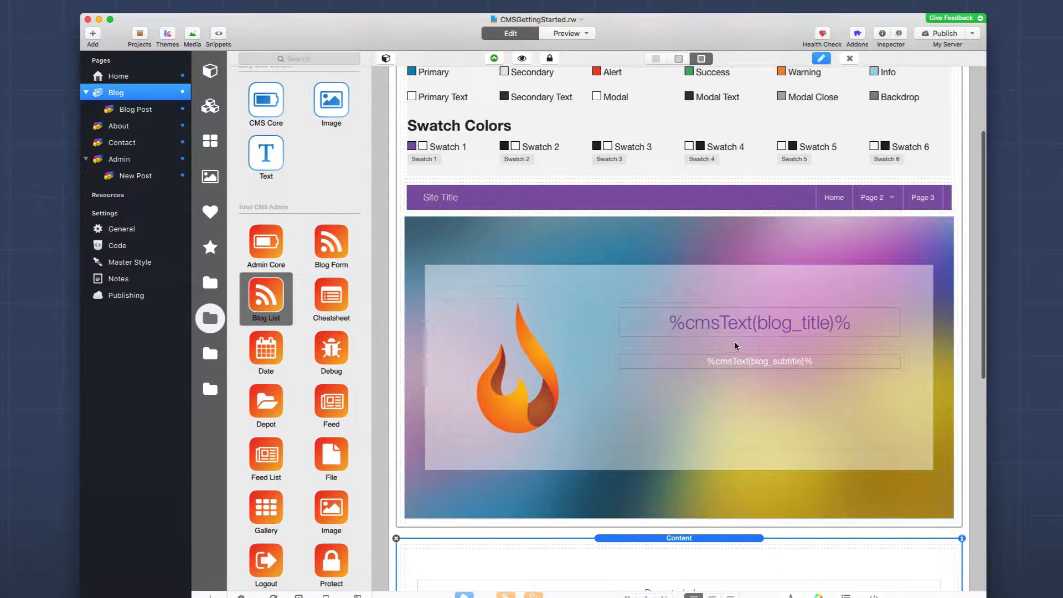
{"action": "scroll", "coordinate": [703, 327], "scroll_direction": "down", "scroll_amount": 2}
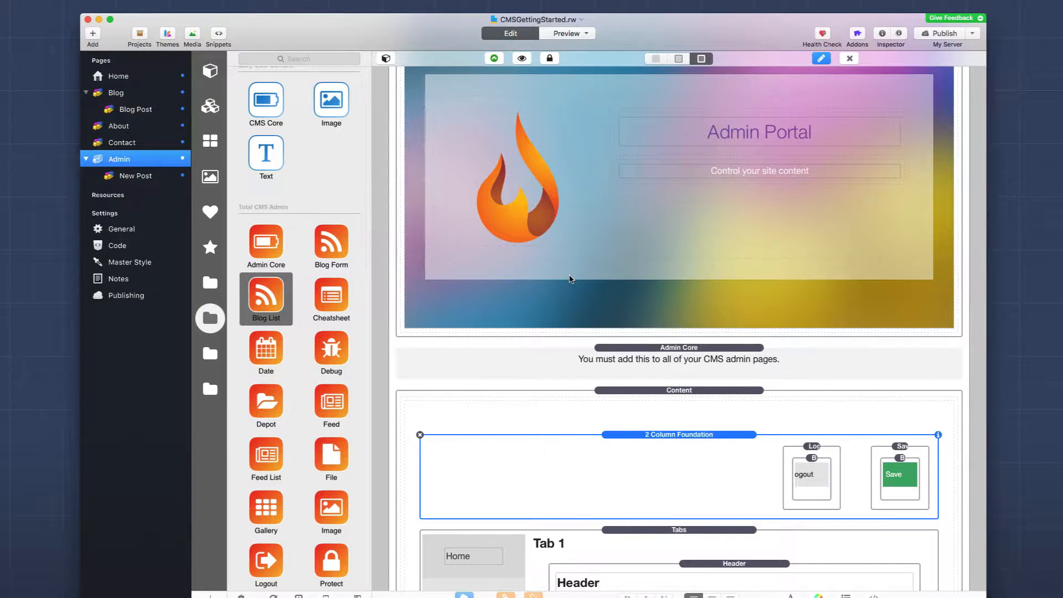
Step: Select the Blog List stack in Tab 5 of the Admin page and bring up its CMS ID setting
{"action": "scroll", "coordinate": [570, 279], "scroll_direction": "down", "scroll_amount": 10}
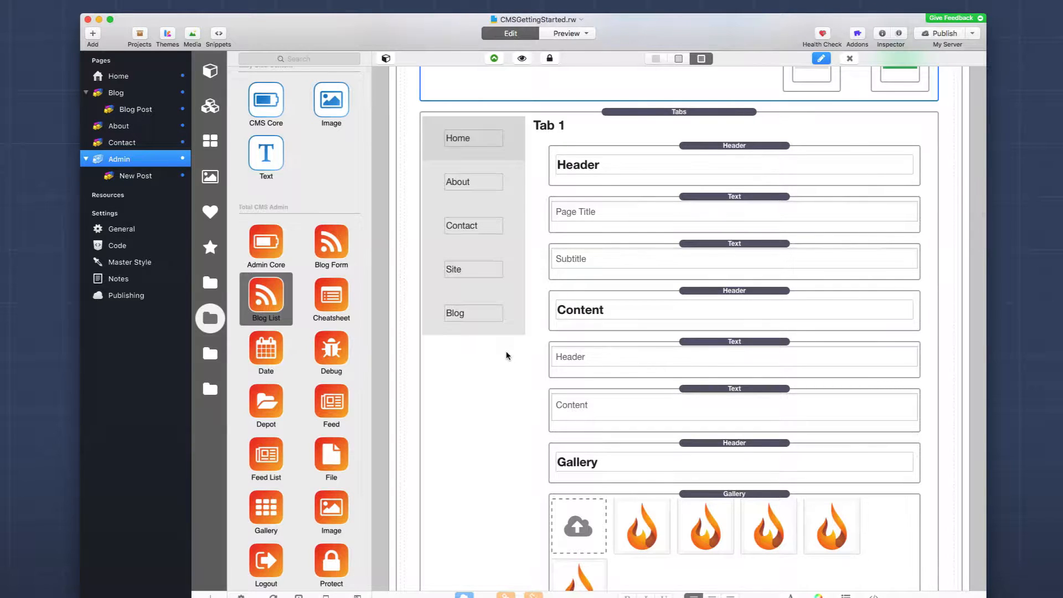
{"action": "scroll", "coordinate": [507, 356], "scroll_direction": "up", "scroll_amount": 1}
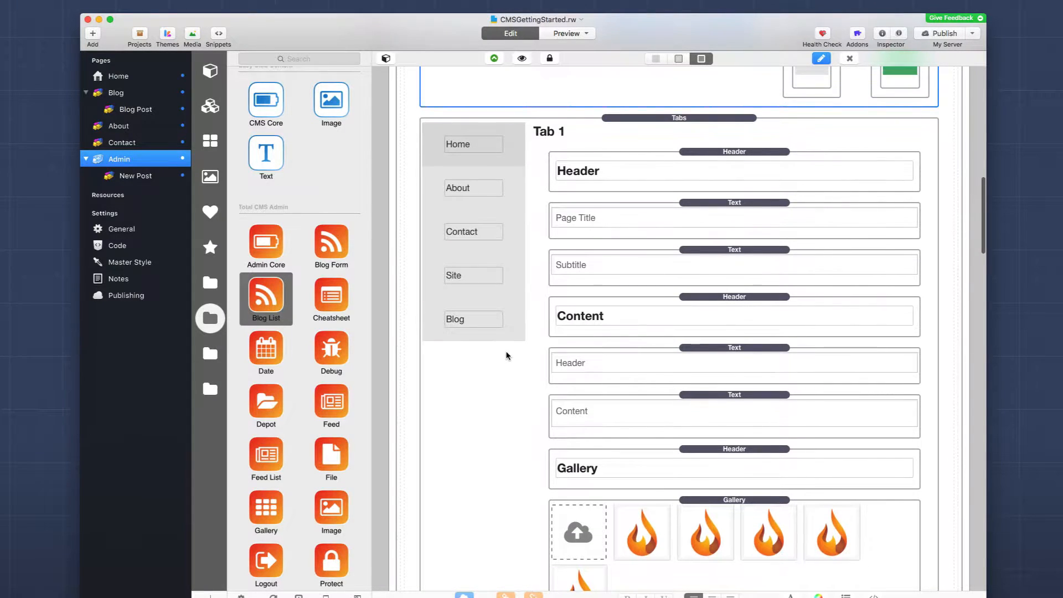
{"action": "left_click", "coordinate": [511, 310]}
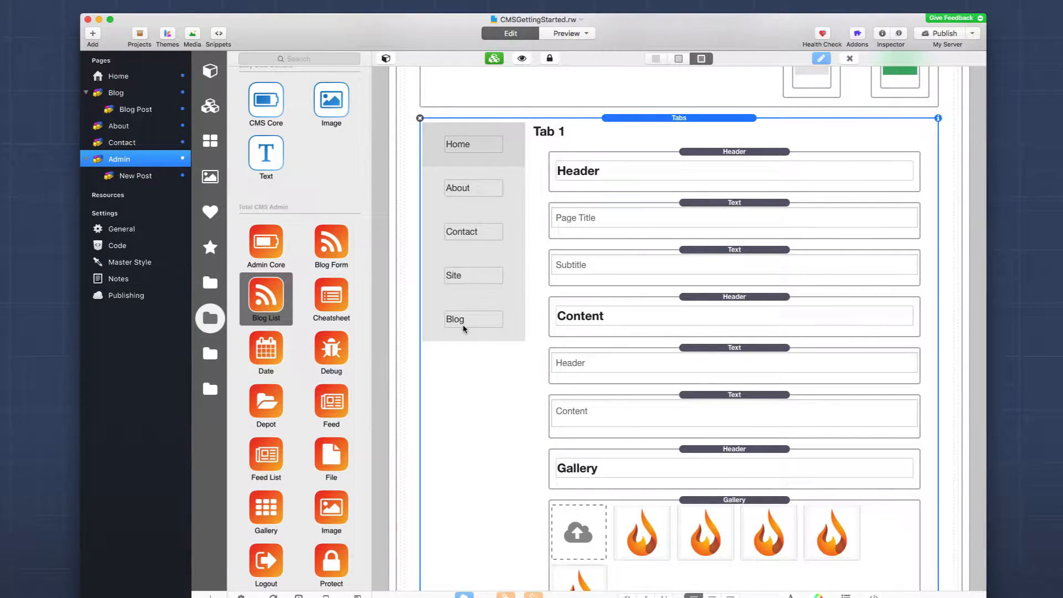
{"action": "scroll", "coordinate": [480, 415], "scroll_direction": "down", "scroll_amount": 20}
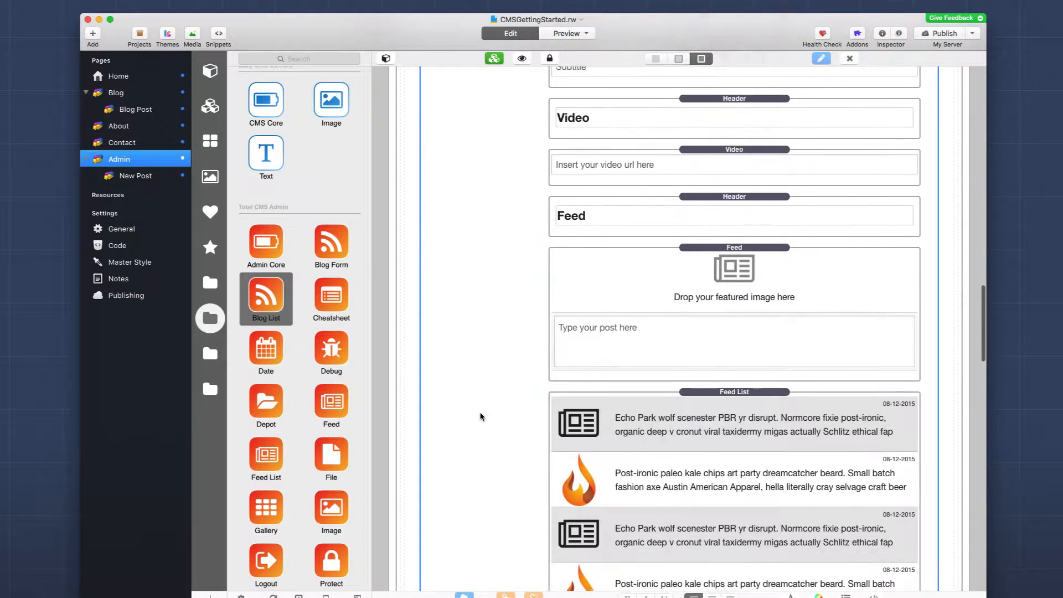
{"action": "scroll", "coordinate": [481, 416], "scroll_direction": "down", "scroll_amount": 10}
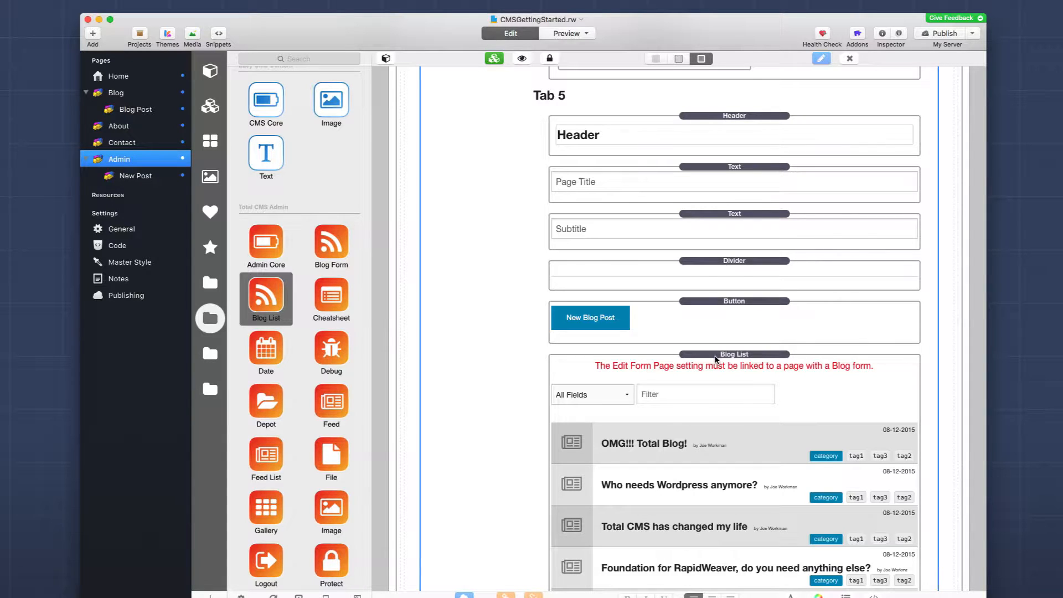
{"action": "left_click", "coordinate": [715, 355]}
{"action": "scroll", "coordinate": [715, 359], "scroll_direction": "down", "scroll_amount": 5}
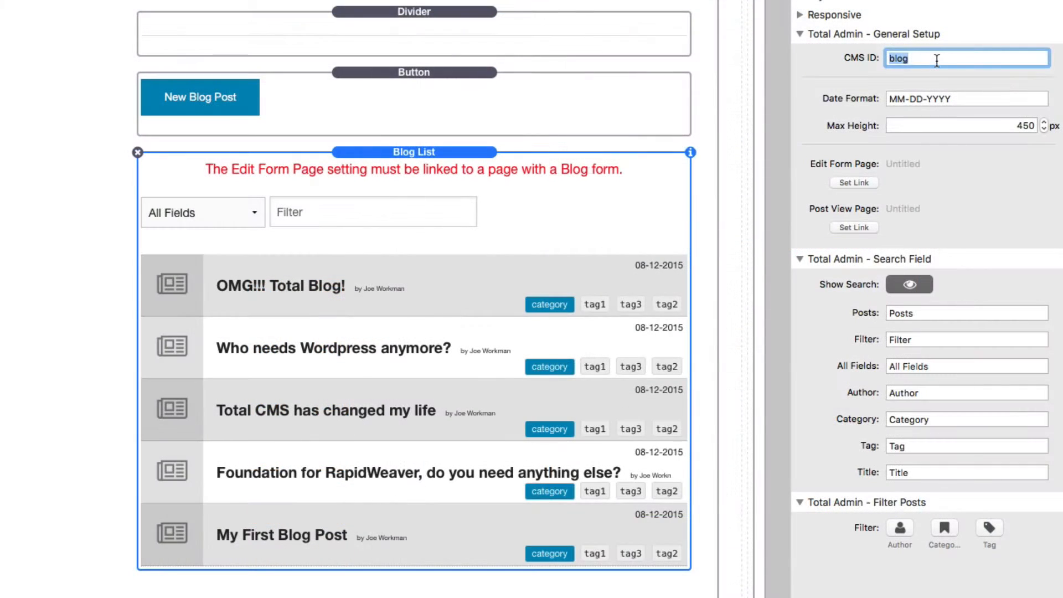
{"action": "left_click", "coordinate": [937, 61]}
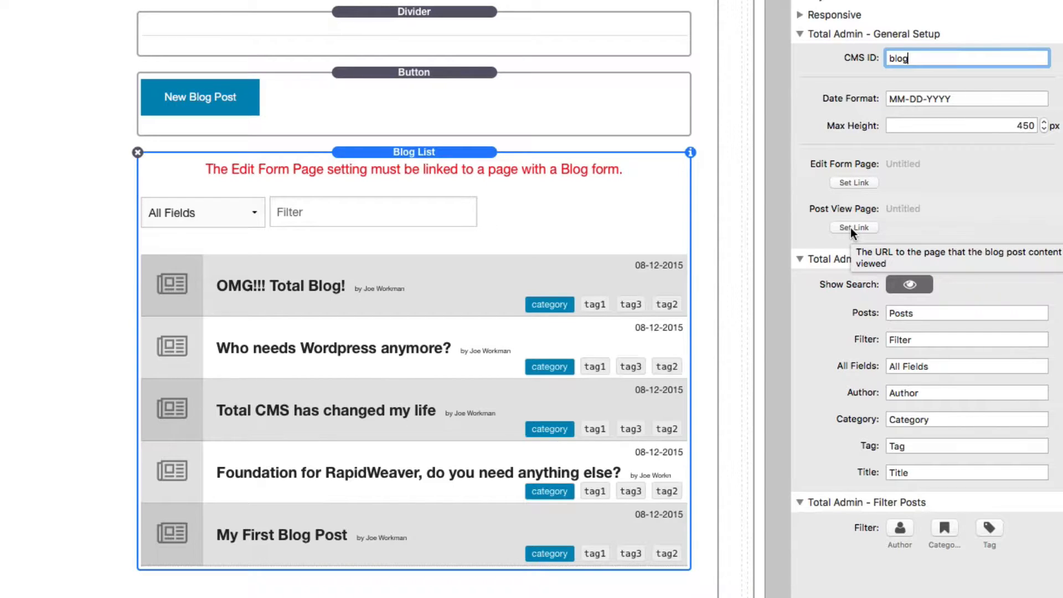
Step: Link the Blog List's Edit Form Page to the New Post page under Admin
{"action": "left_click", "coordinate": [853, 182]}
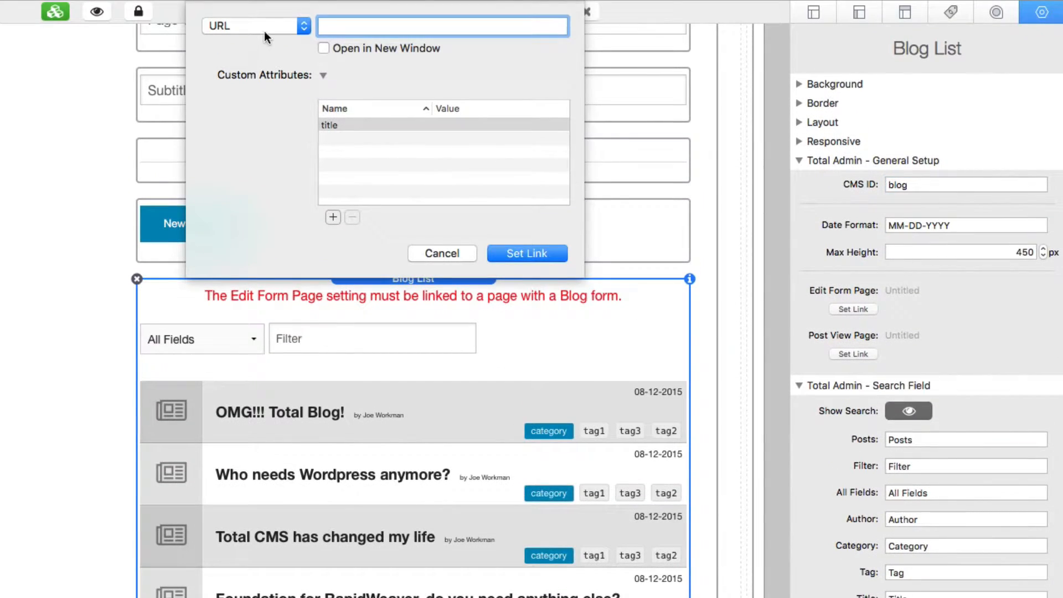
{"action": "left_click", "coordinate": [264, 25]}
{"action": "mouse_move", "coordinate": [266, 50]}
{"action": "mouse_move", "coordinate": [341, 108]}
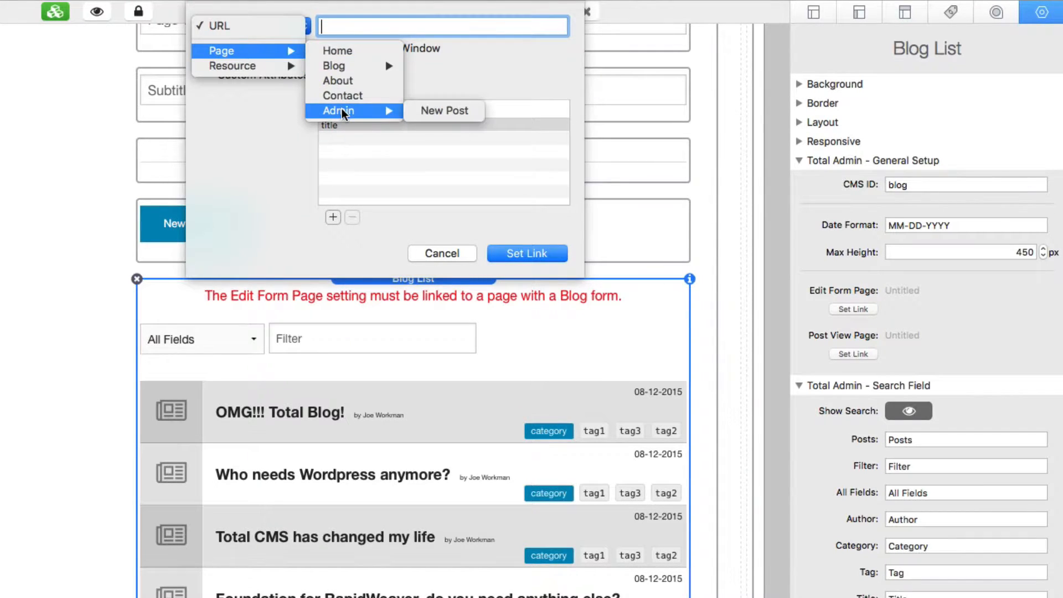
{"action": "left_click", "coordinate": [458, 115]}
{"action": "left_click", "coordinate": [527, 253]}
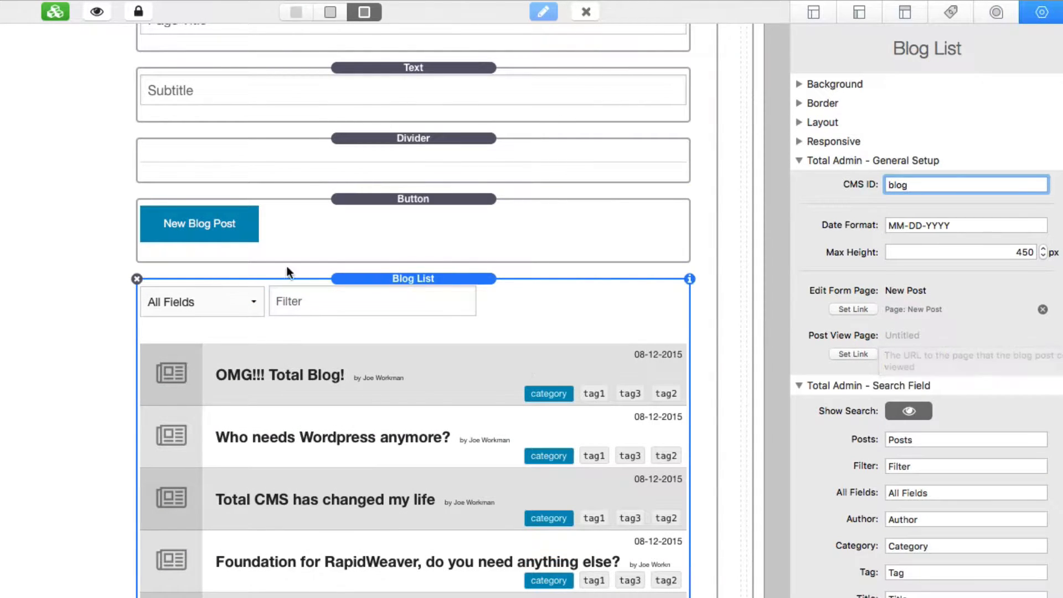
{"action": "left_click", "coordinate": [464, 318]}
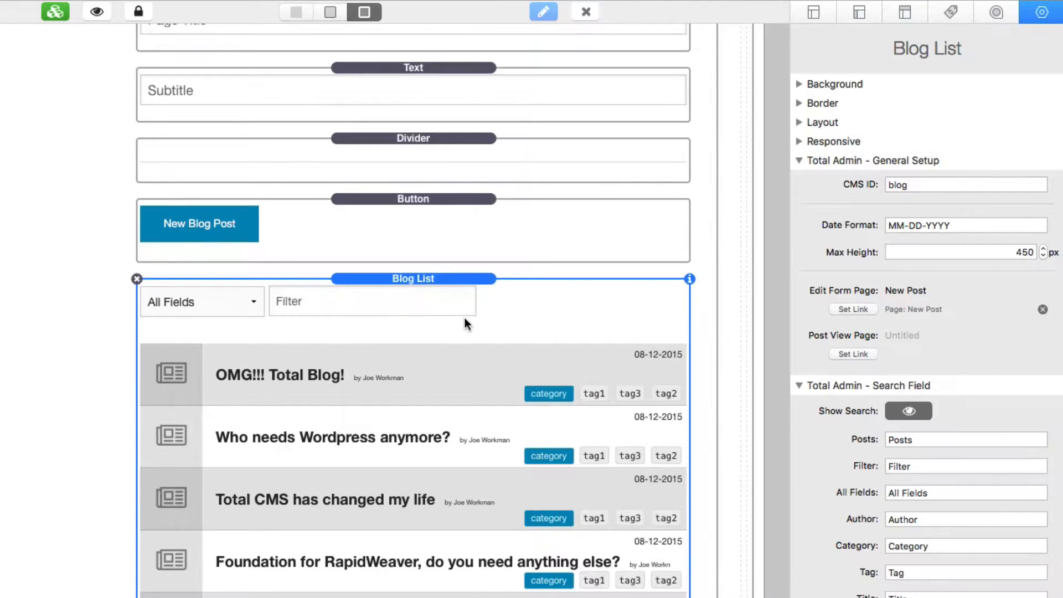
Step: Link the Blog List's Post View Page to the Blog Post page under Blog
{"action": "left_click", "coordinate": [847, 353]}
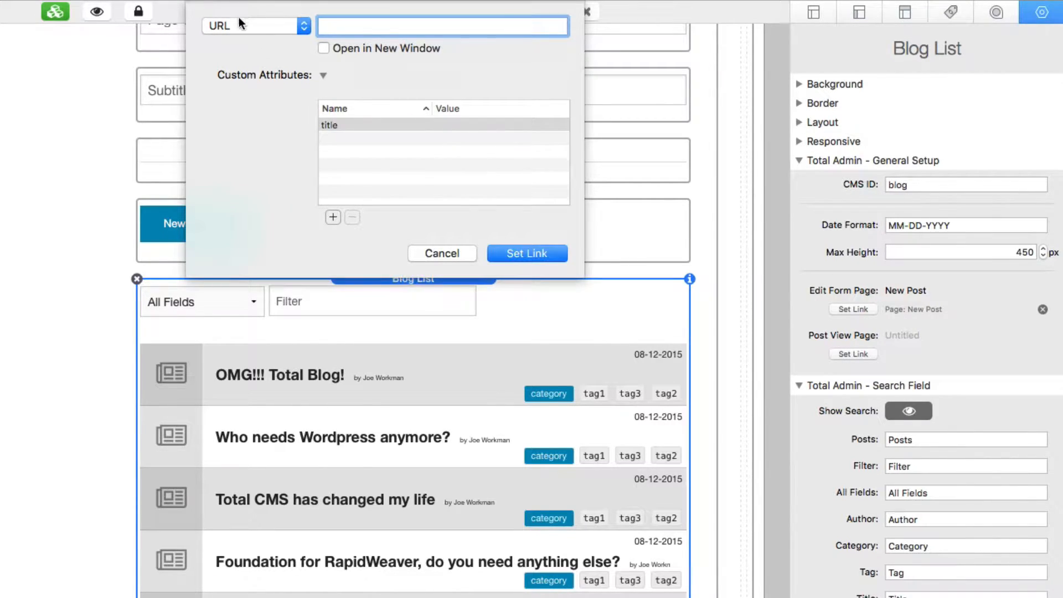
{"action": "left_click", "coordinate": [239, 21]}
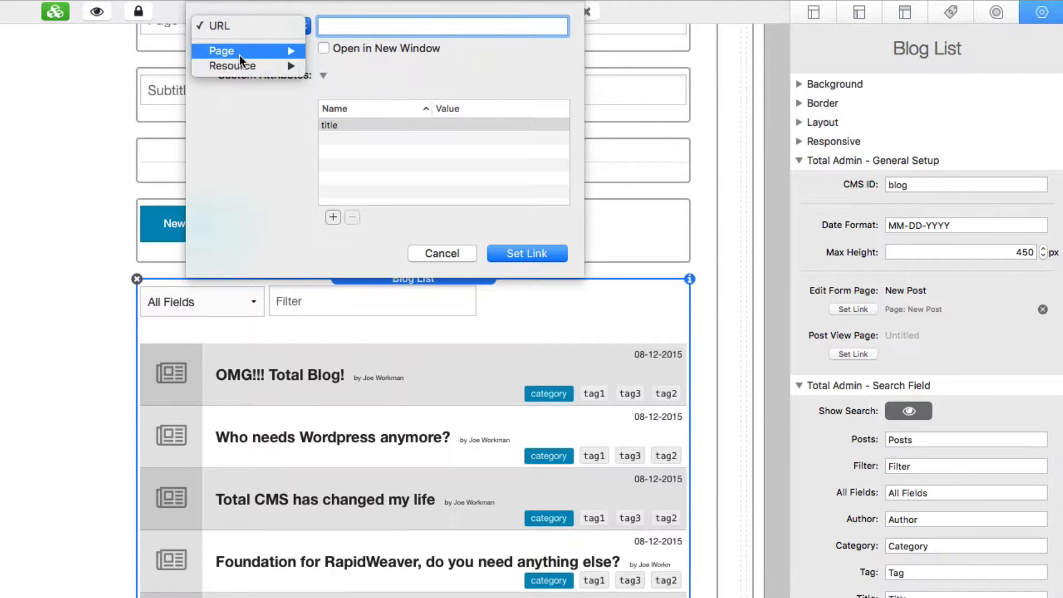
{"action": "mouse_move", "coordinate": [321, 69]}
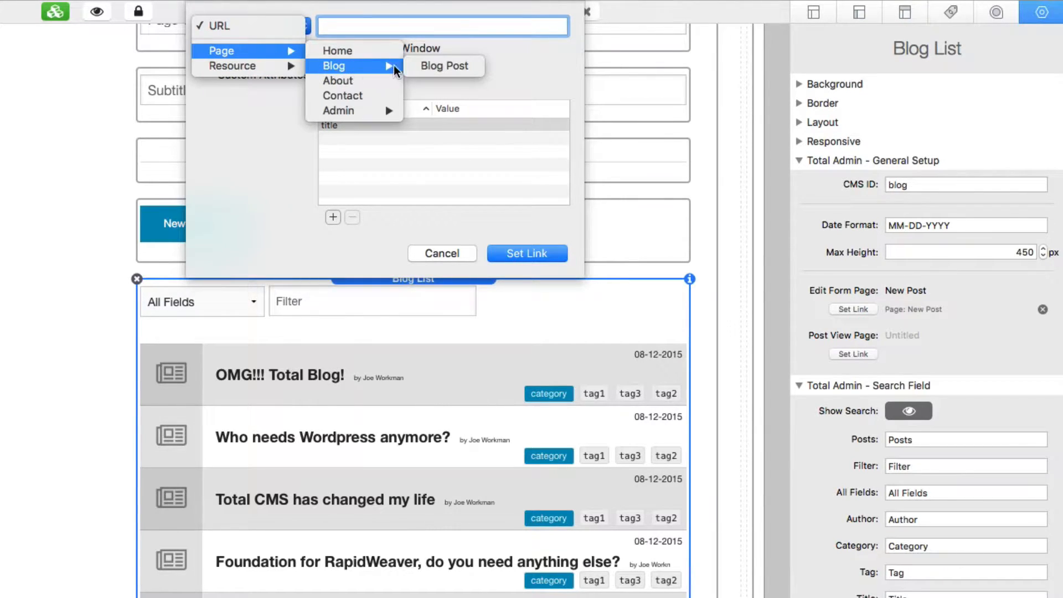
{"action": "left_click", "coordinate": [443, 69]}
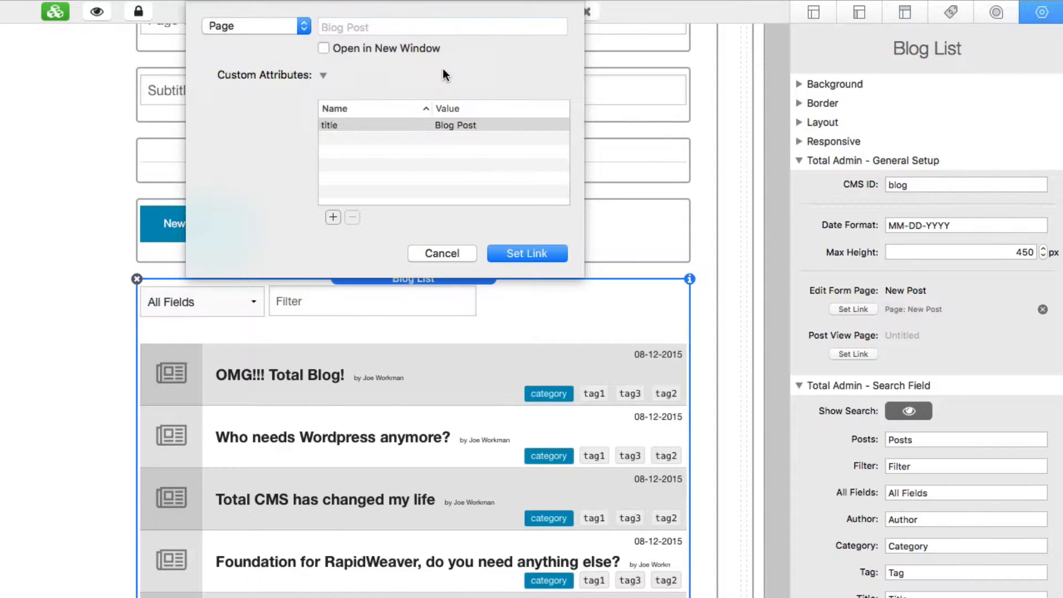
{"action": "left_click", "coordinate": [545, 254]}
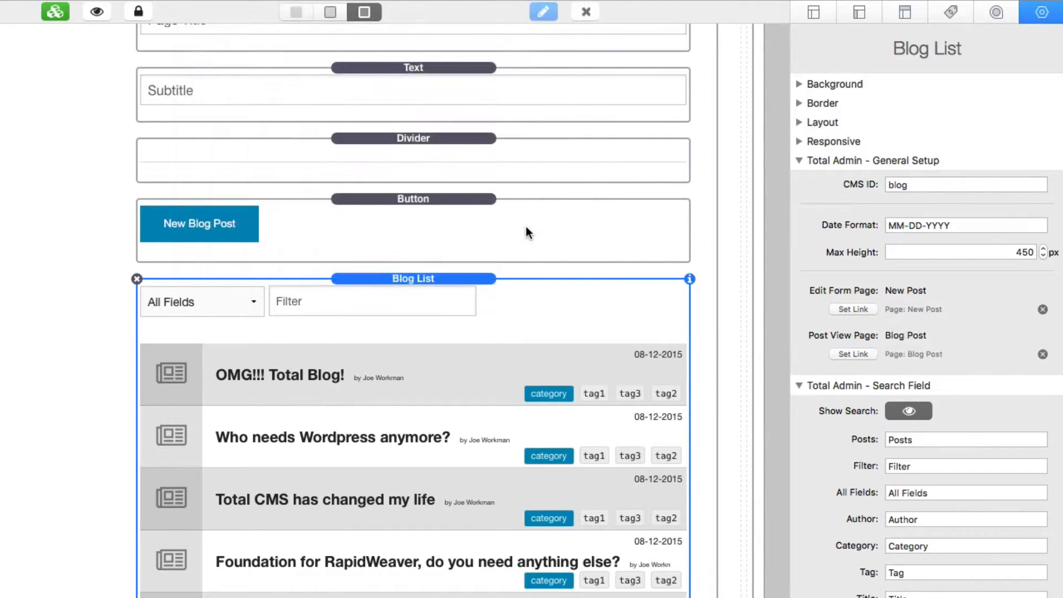
Step: Link the New Blog Post button above the Blog List to the New Post page under Admin
{"action": "left_click", "coordinate": [526, 232]}
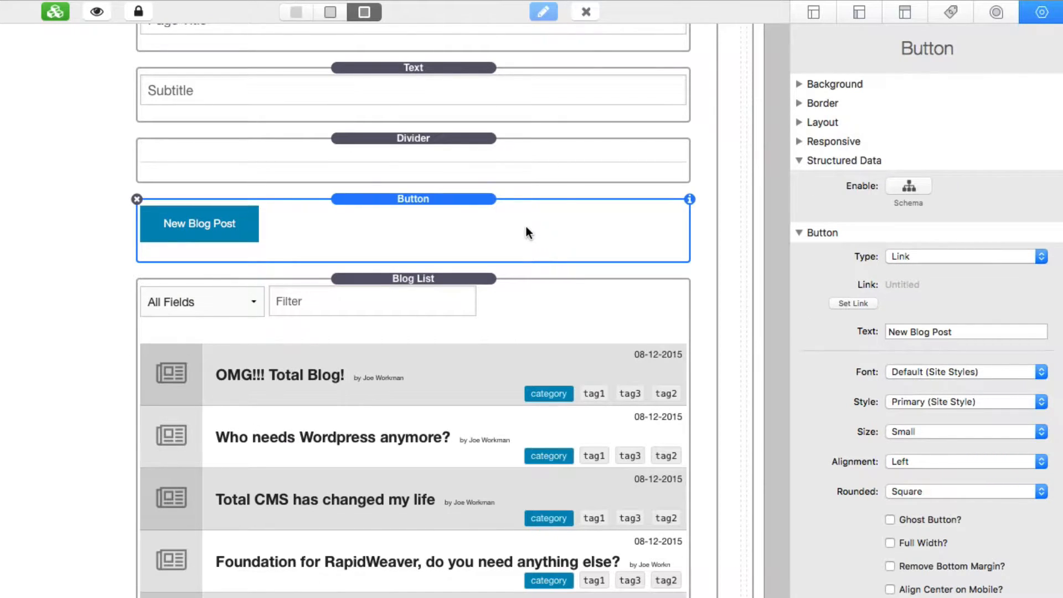
{"action": "left_click", "coordinate": [854, 304]}
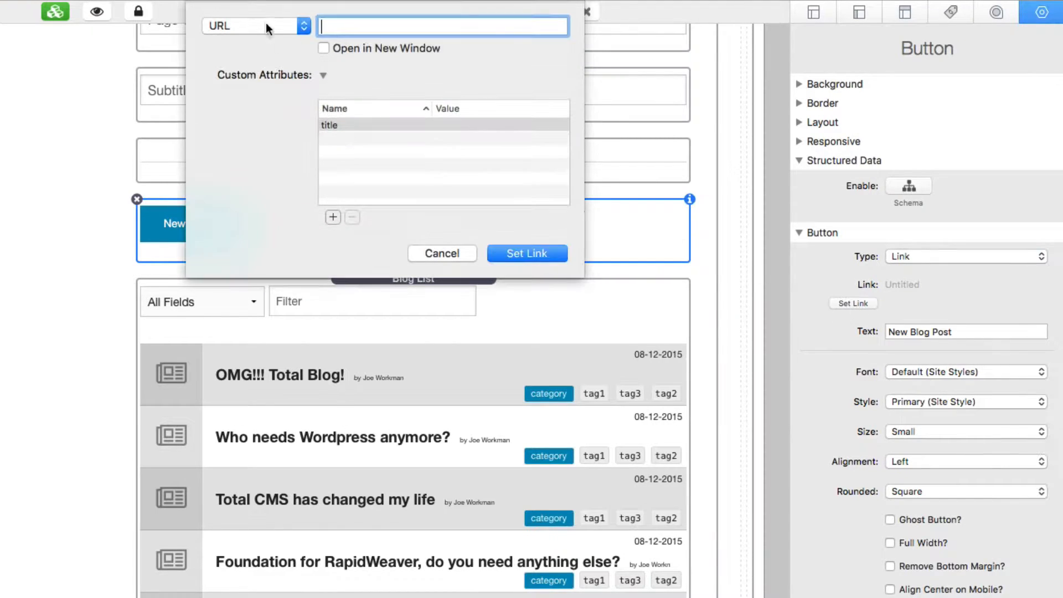
{"action": "left_click", "coordinate": [271, 28]}
{"action": "mouse_move", "coordinate": [261, 65]}
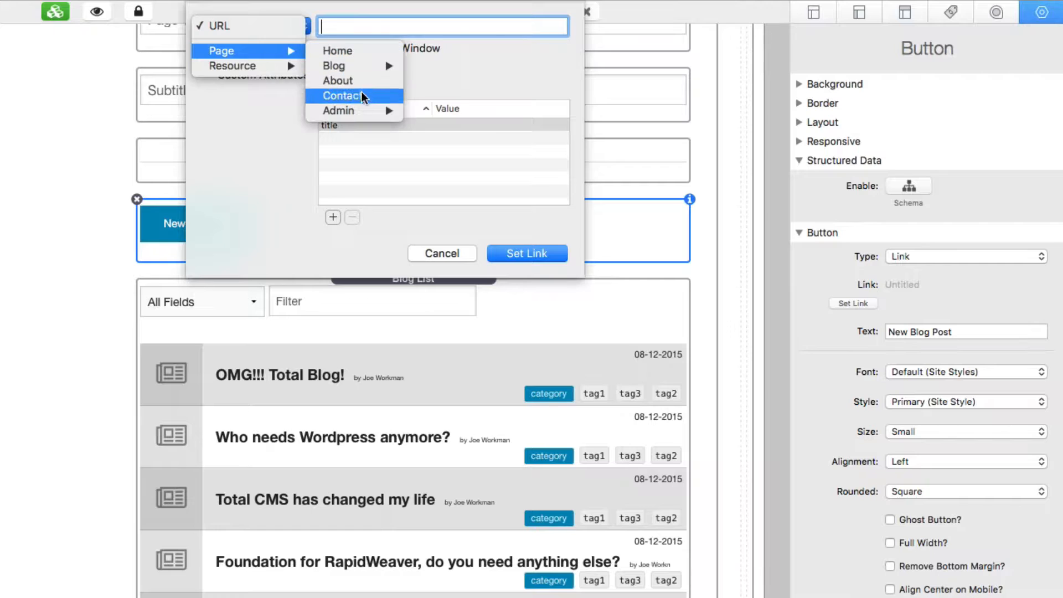
{"action": "left_click", "coordinate": [443, 111]}
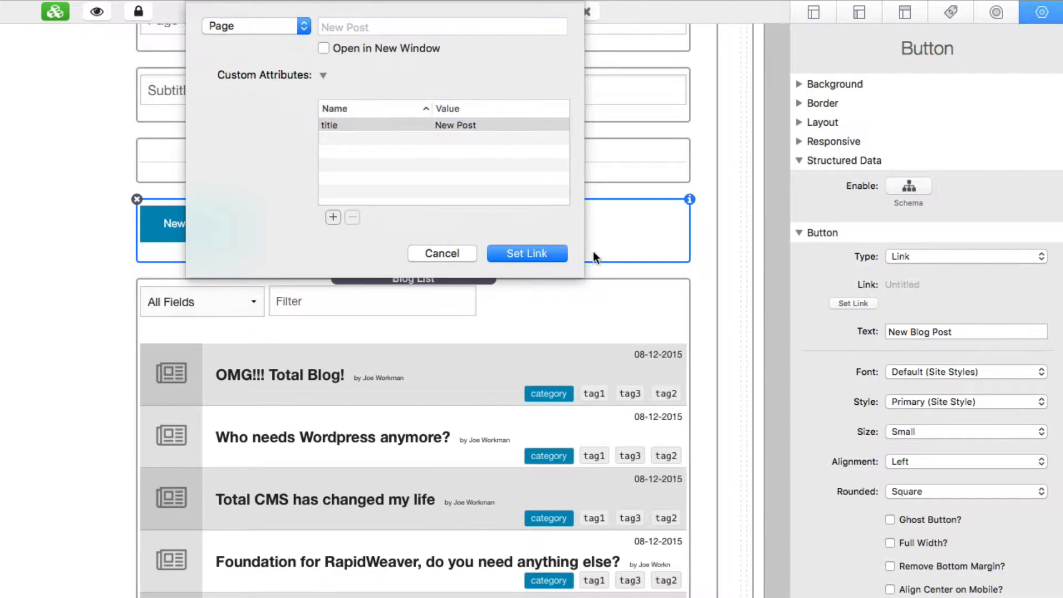
{"action": "left_click", "coordinate": [531, 253]}
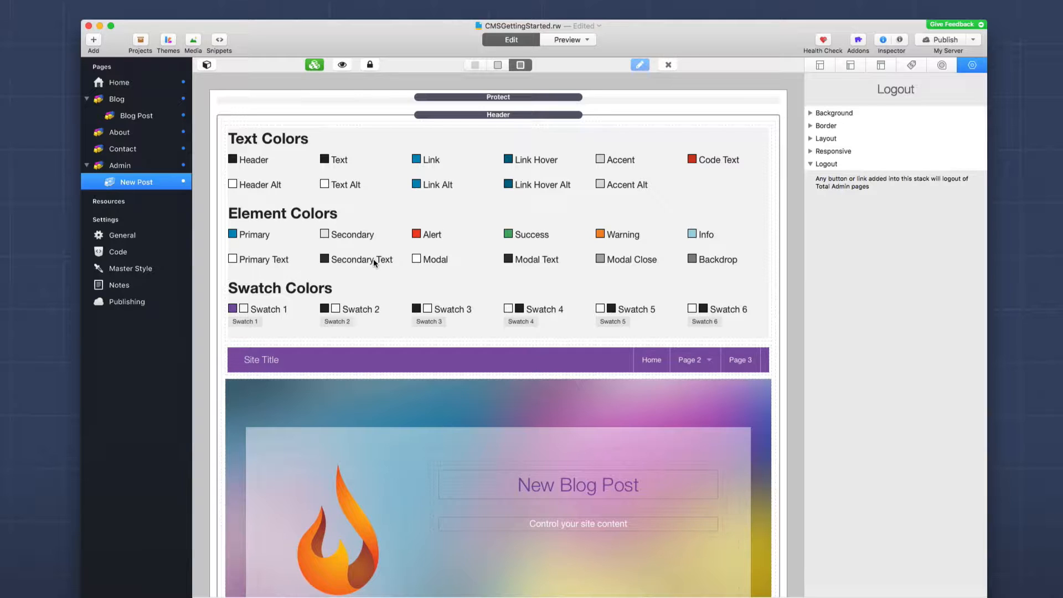
Step: Add a Blog Form stack below the Logout stack in the New Post page's content area
{"action": "scroll", "coordinate": [386, 285], "scroll_direction": "down", "scroll_amount": 2}
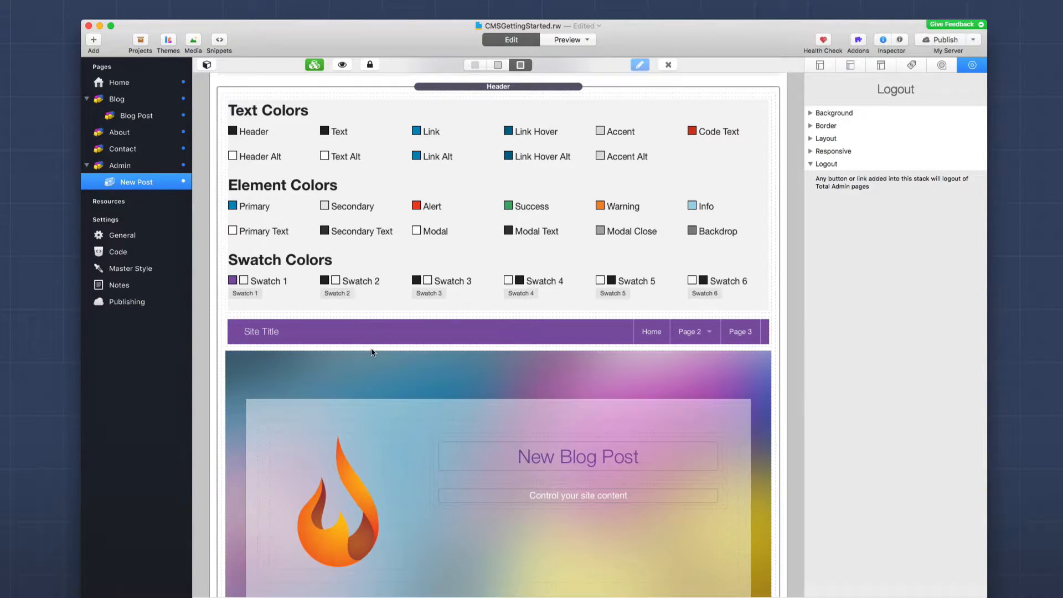
{"action": "scroll", "coordinate": [371, 348], "scroll_direction": "down", "scroll_amount": 5}
{"action": "scroll", "coordinate": [371, 348], "scroll_direction": "down", "scroll_amount": 10}
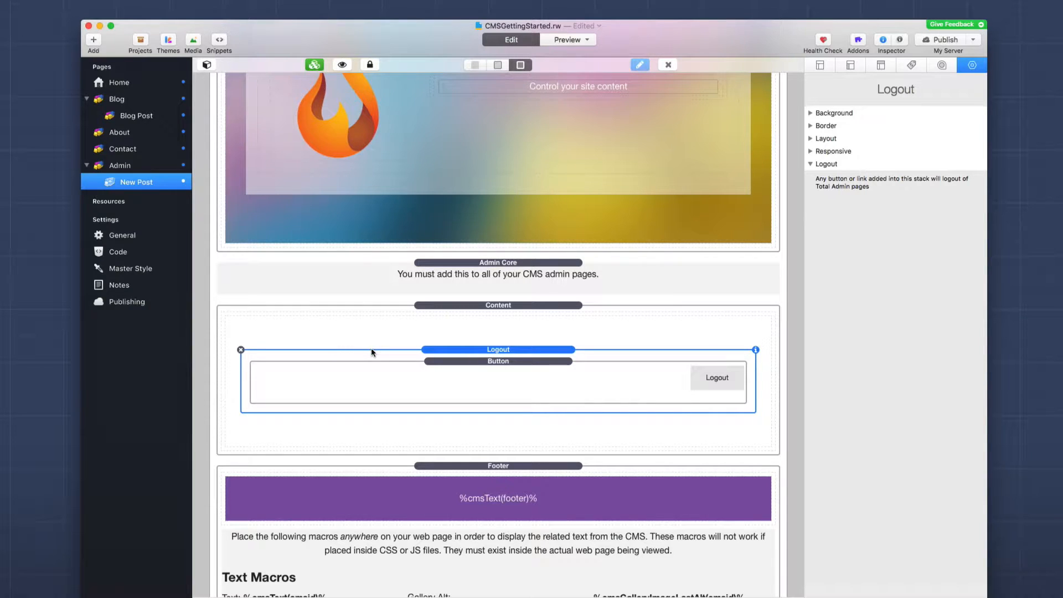
{"action": "left_click", "coordinate": [206, 65]}
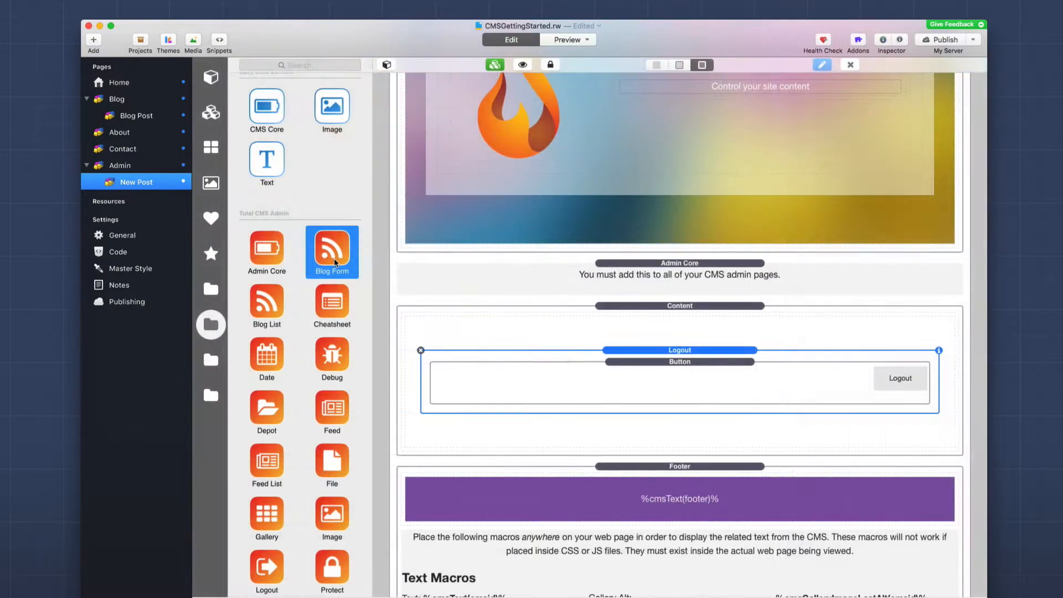
{"action": "left_click_drag", "start_coordinate": [335, 258], "coordinate": [596, 434]}
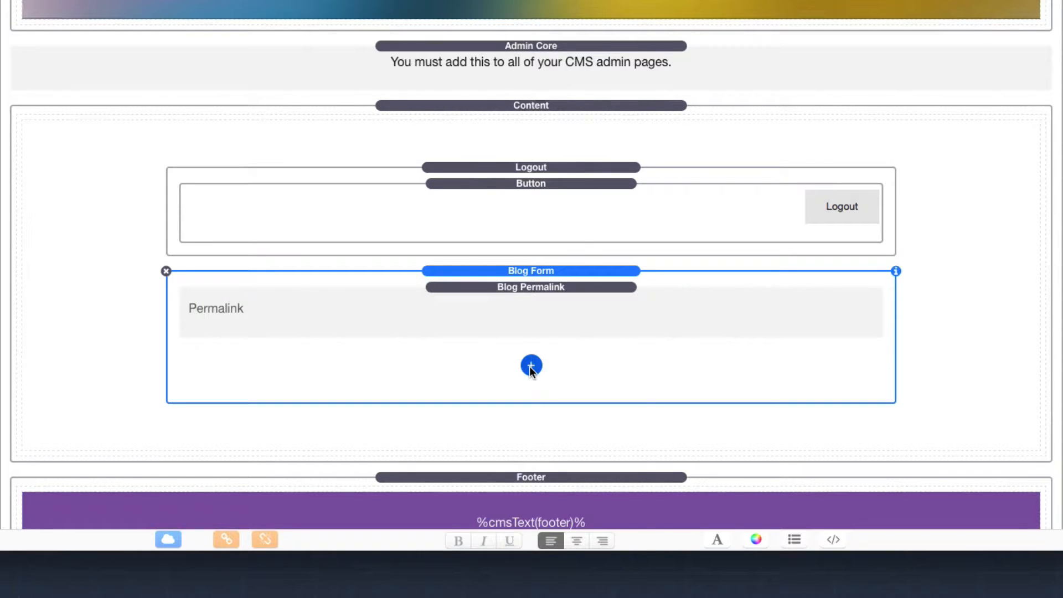
Step: Add Blog Title, Blog Summary and Blog Content fields below the Blog Permalink in the Blog Form
{"action": "left_click", "coordinate": [531, 366]}
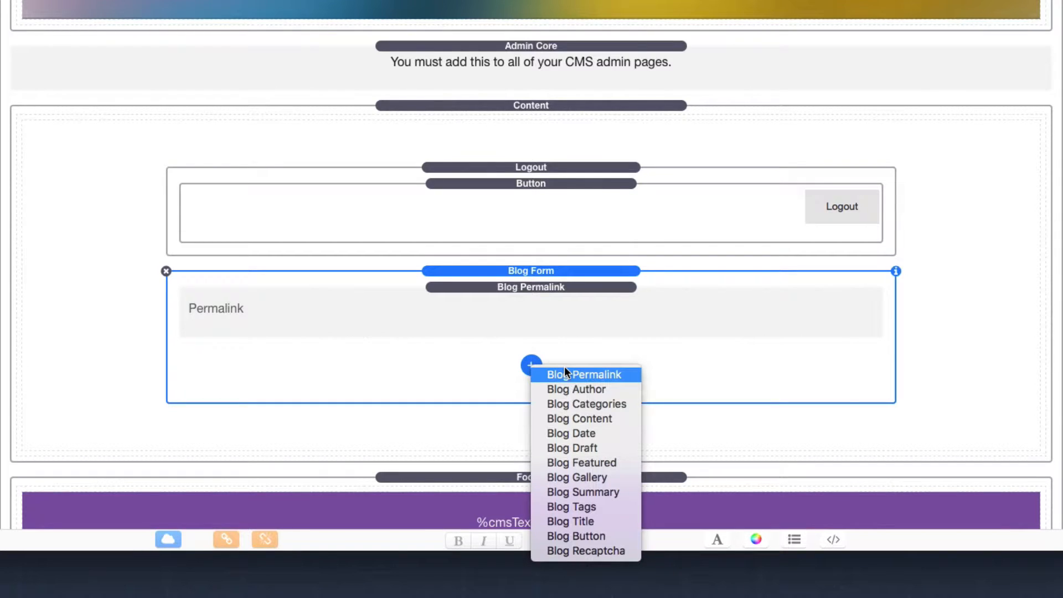
{"action": "left_click", "coordinate": [546, 299]}
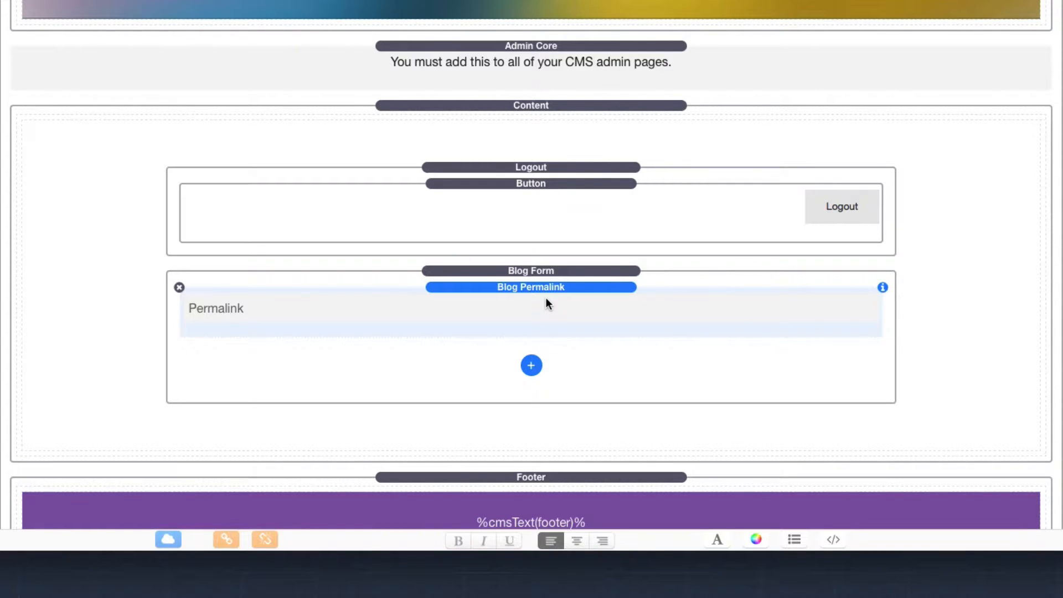
{"action": "left_click", "coordinate": [531, 365]}
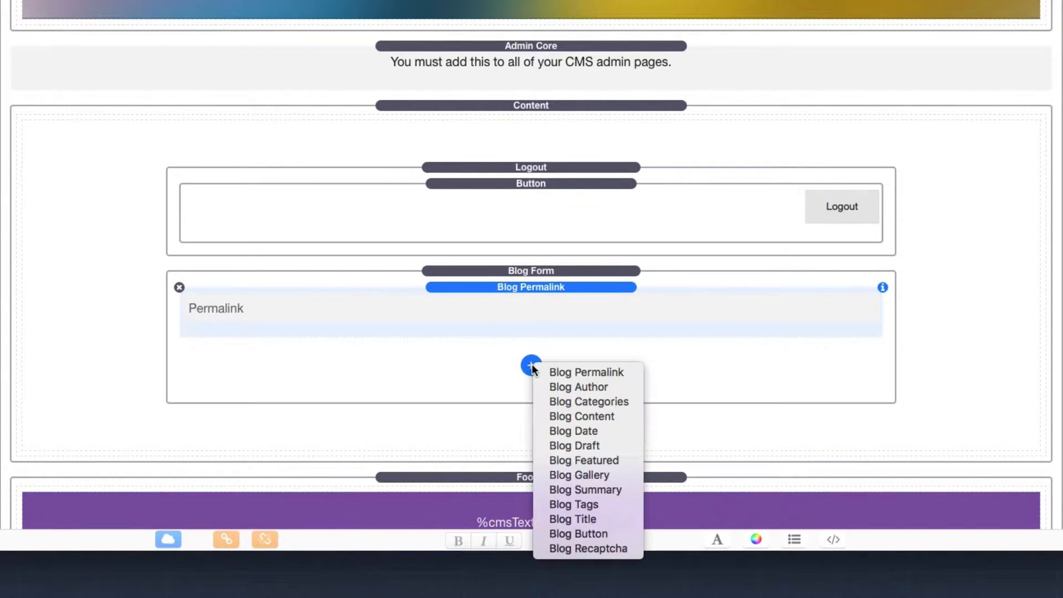
{"action": "left_click", "coordinate": [594, 521]}
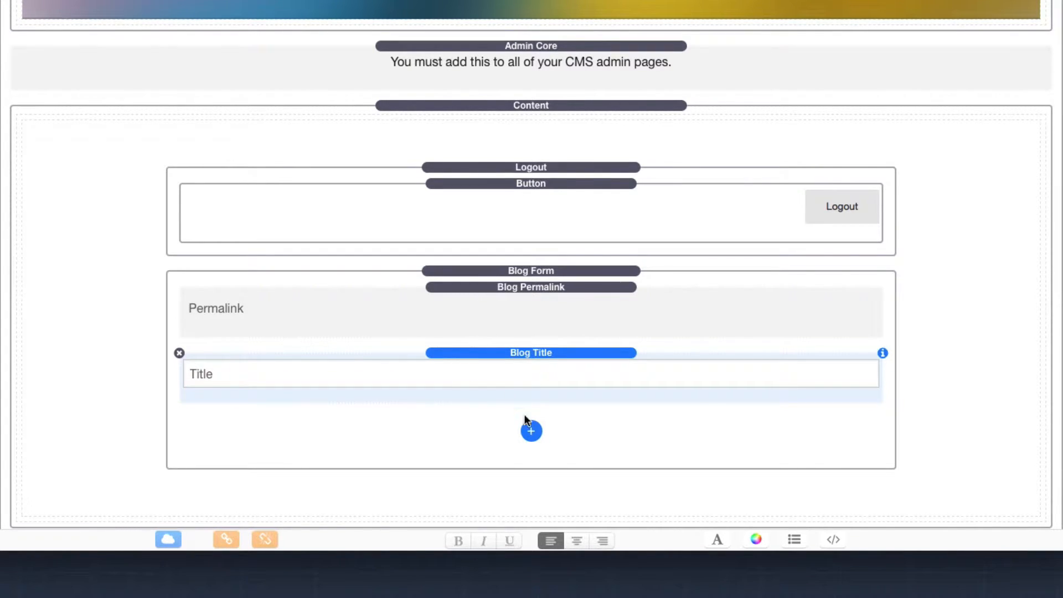
{"action": "left_click", "coordinate": [531, 432]}
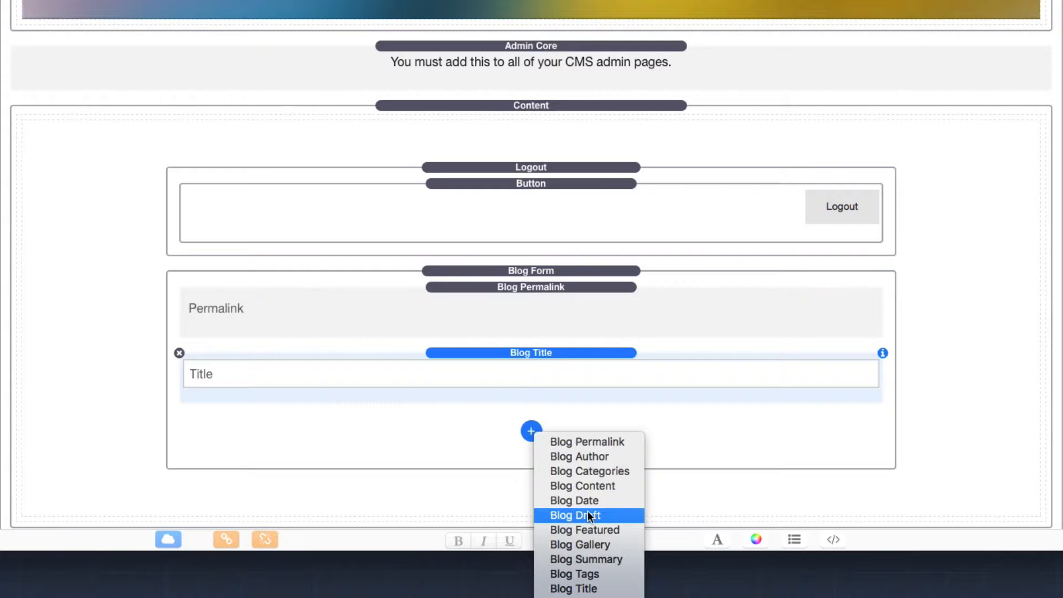
{"action": "left_click", "coordinate": [587, 559]}
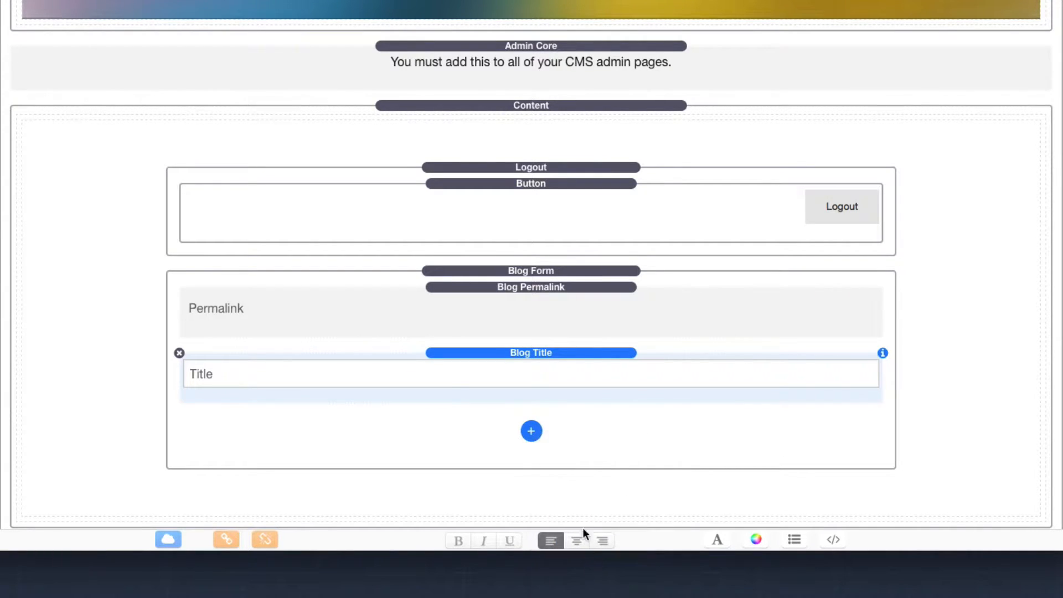
{"action": "scroll", "coordinate": [543, 448], "scroll_direction": "down", "scroll_amount": 3}
{"action": "left_click", "coordinate": [532, 401]}
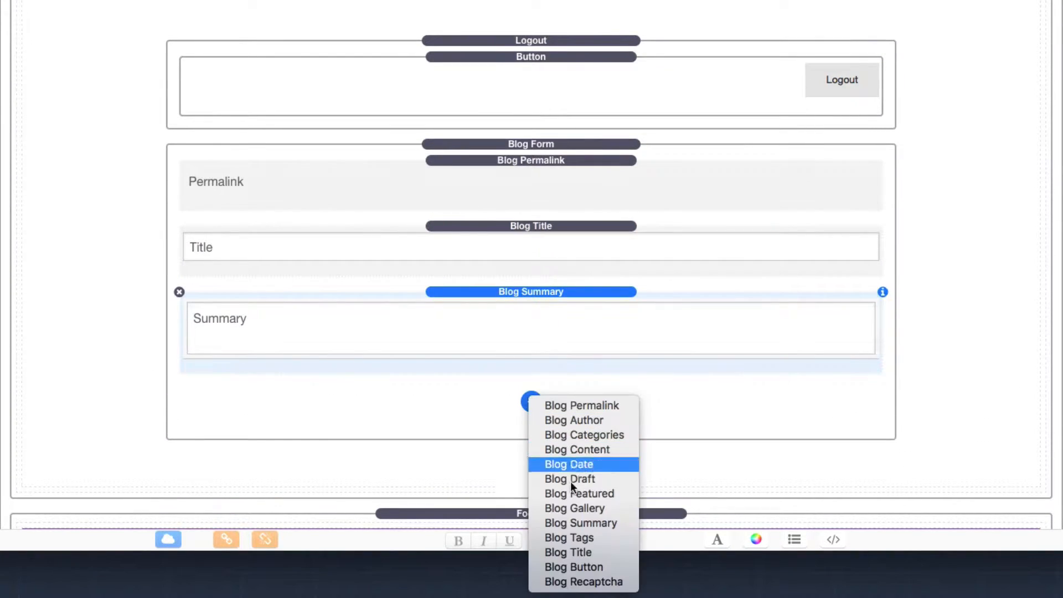
{"action": "left_click", "coordinate": [580, 446]}
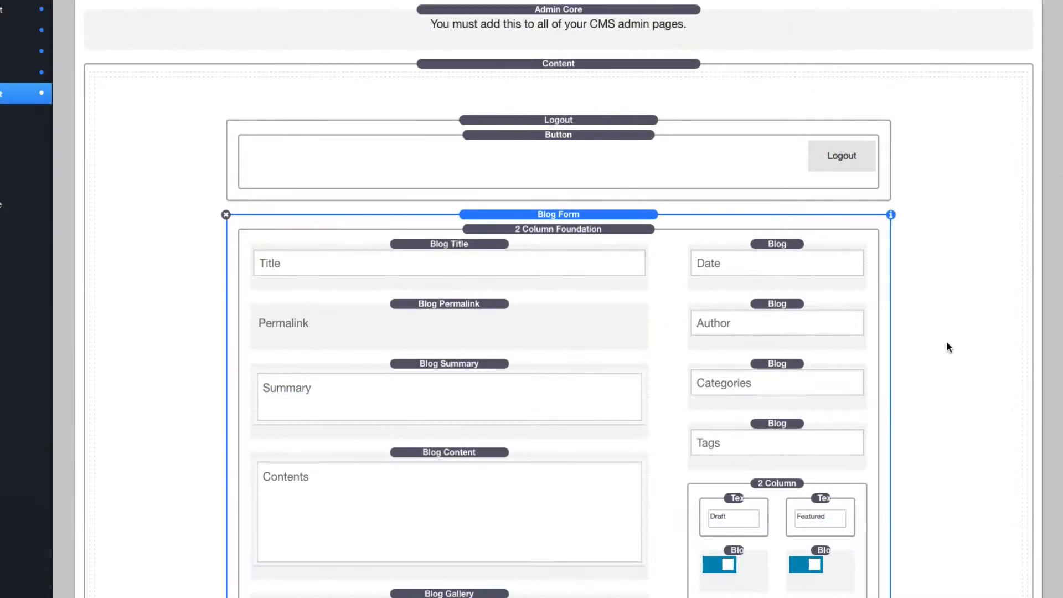
Step: Examine the completed Blog Form's two-column layout, including its gallery, draft and featured toggles, and Save and Delete buttons
{"action": "scroll", "coordinate": [947, 345], "scroll_direction": "down", "scroll_amount": 2}
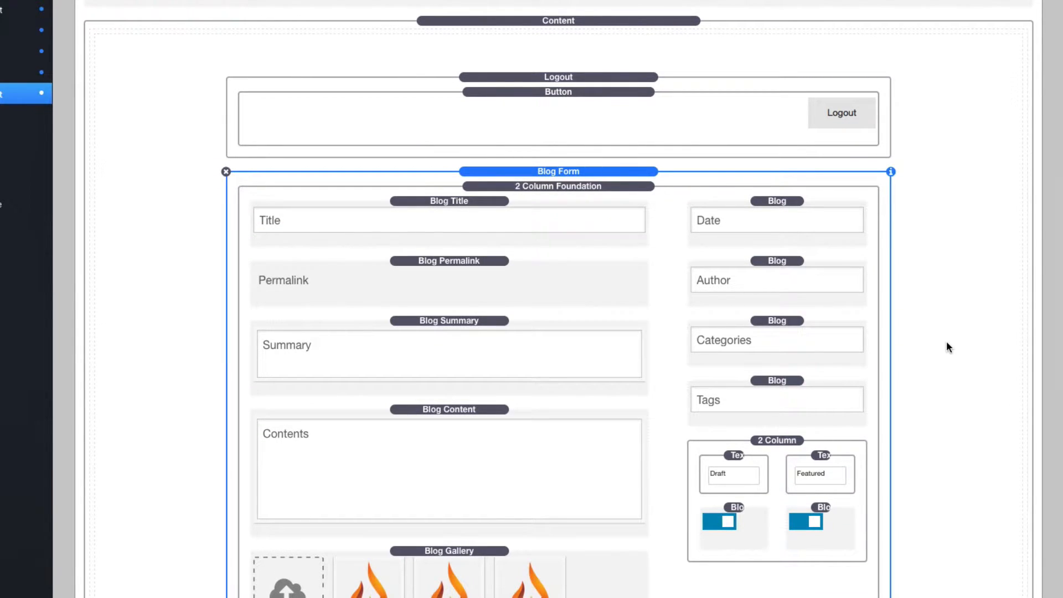
{"action": "scroll", "coordinate": [947, 343], "scroll_direction": "down", "scroll_amount": 3}
{"action": "scroll", "coordinate": [947, 342], "scroll_direction": "down", "scroll_amount": 3}
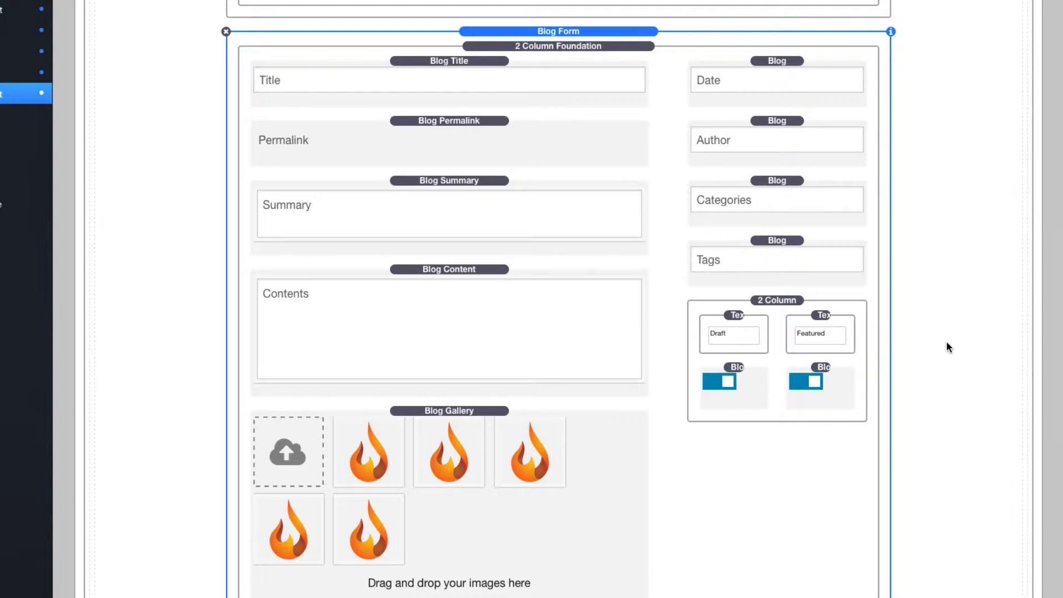
{"action": "left_click", "coordinate": [584, 51]}
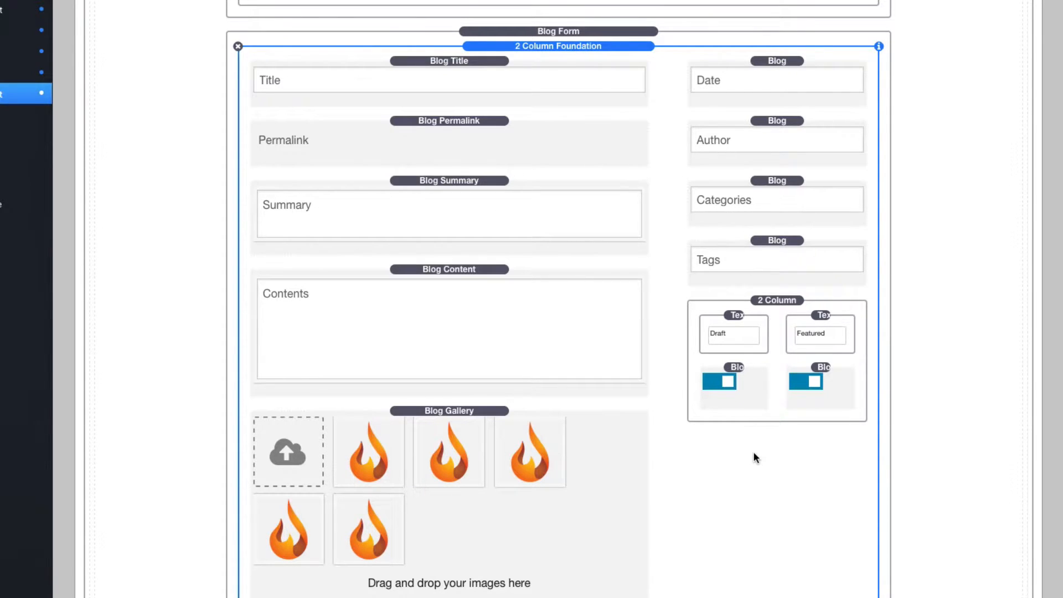
{"action": "left_click", "coordinate": [771, 301]}
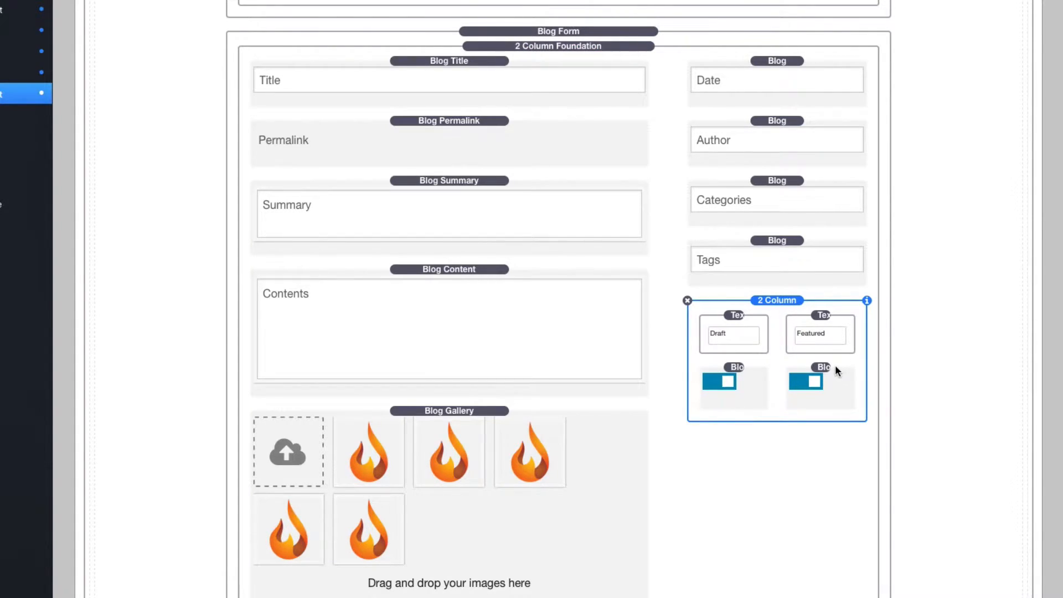
{"action": "scroll", "coordinate": [835, 365], "scroll_direction": "down", "scroll_amount": 3}
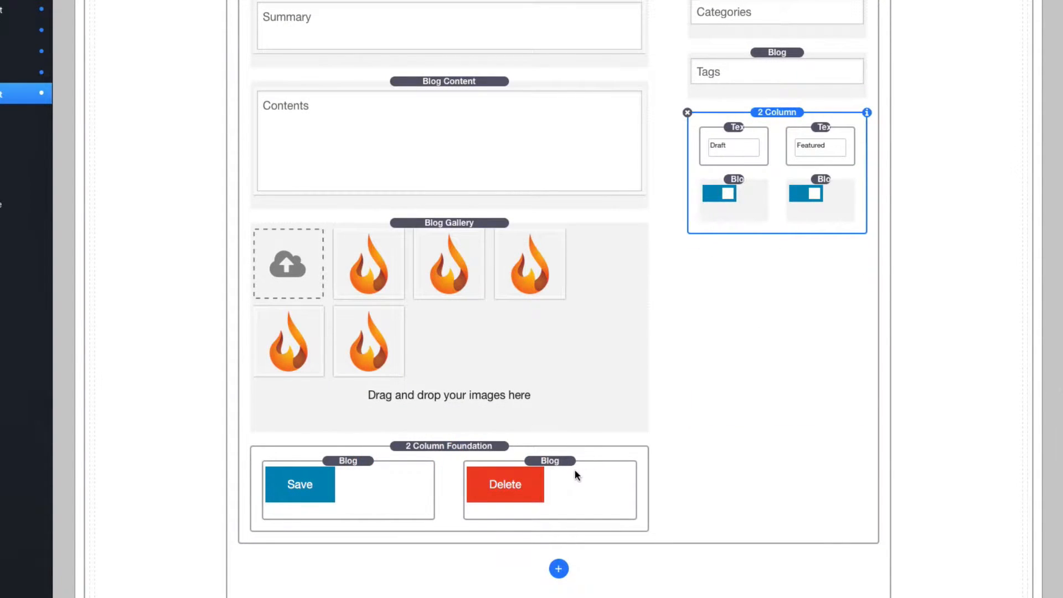
{"action": "left_click", "coordinate": [585, 472]}
{"action": "left_click", "coordinate": [419, 480]}
{"action": "left_click", "coordinate": [592, 479]}
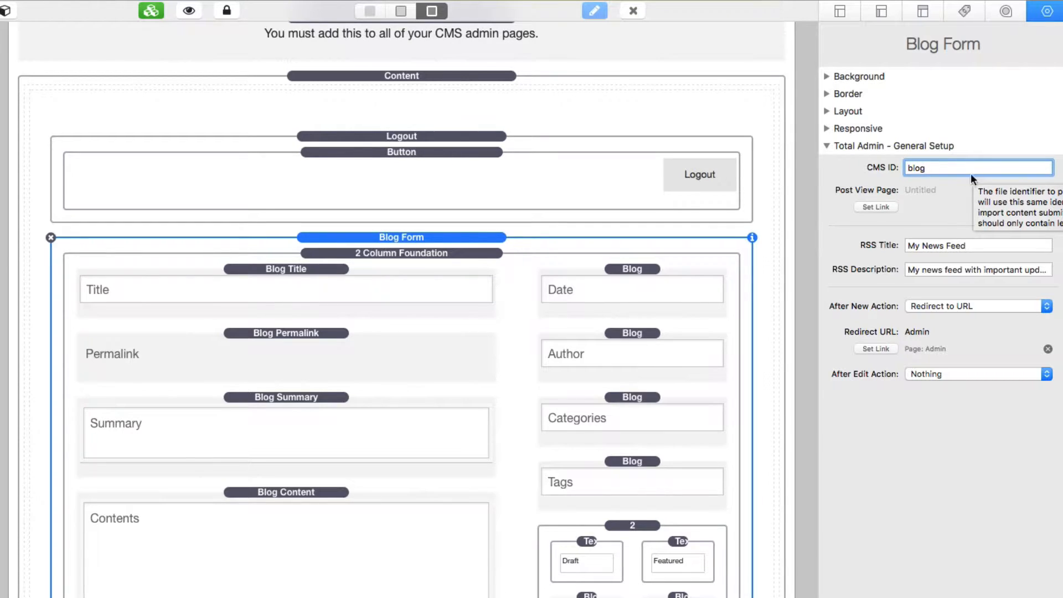
Step: Link the Blog Form's Post View Page to the Blog Post page under Blog
{"action": "left_click", "coordinate": [873, 209]}
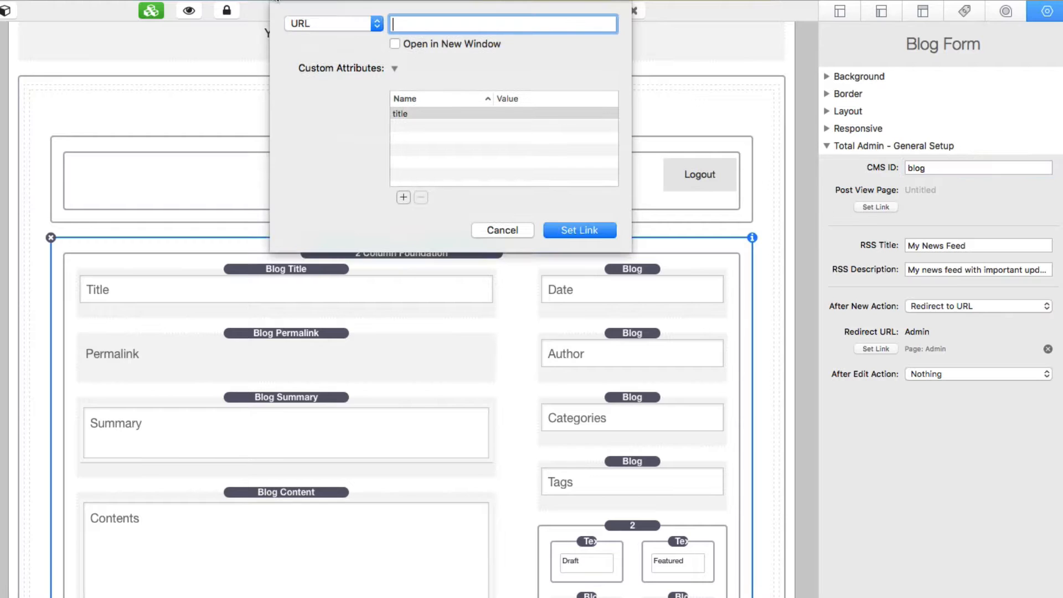
{"action": "left_click", "coordinate": [309, 24]}
{"action": "mouse_move", "coordinate": [308, 45]}
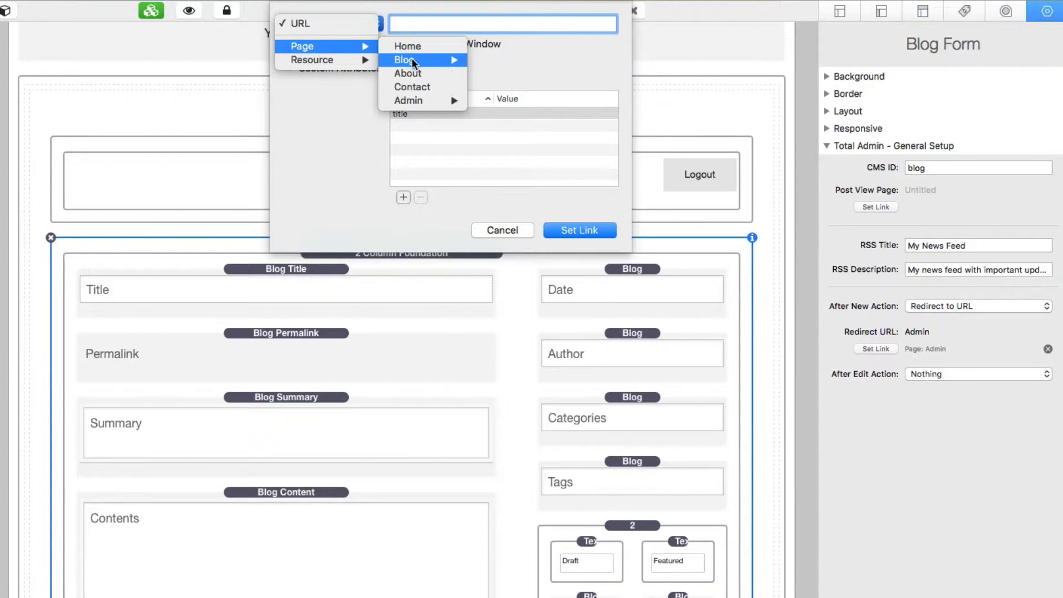
{"action": "mouse_move", "coordinate": [423, 60]}
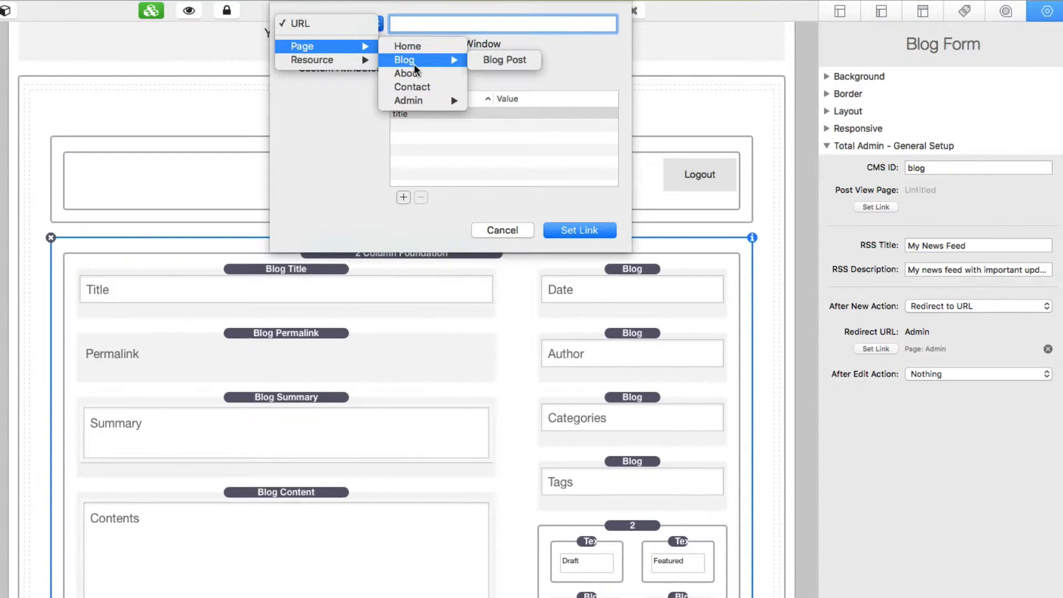
{"action": "left_click", "coordinate": [531, 59]}
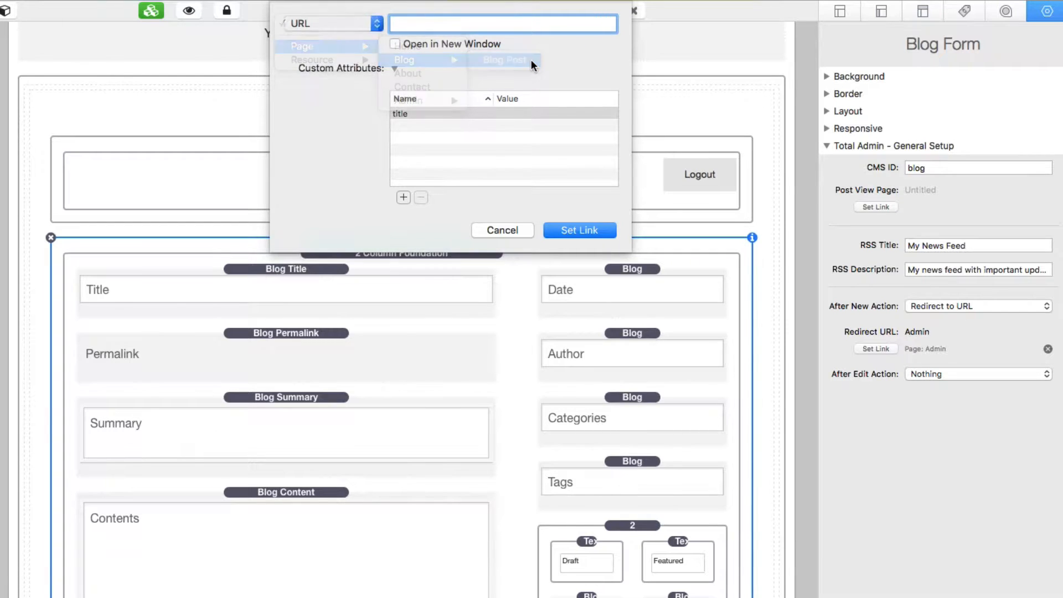
{"action": "left_click", "coordinate": [579, 230]}
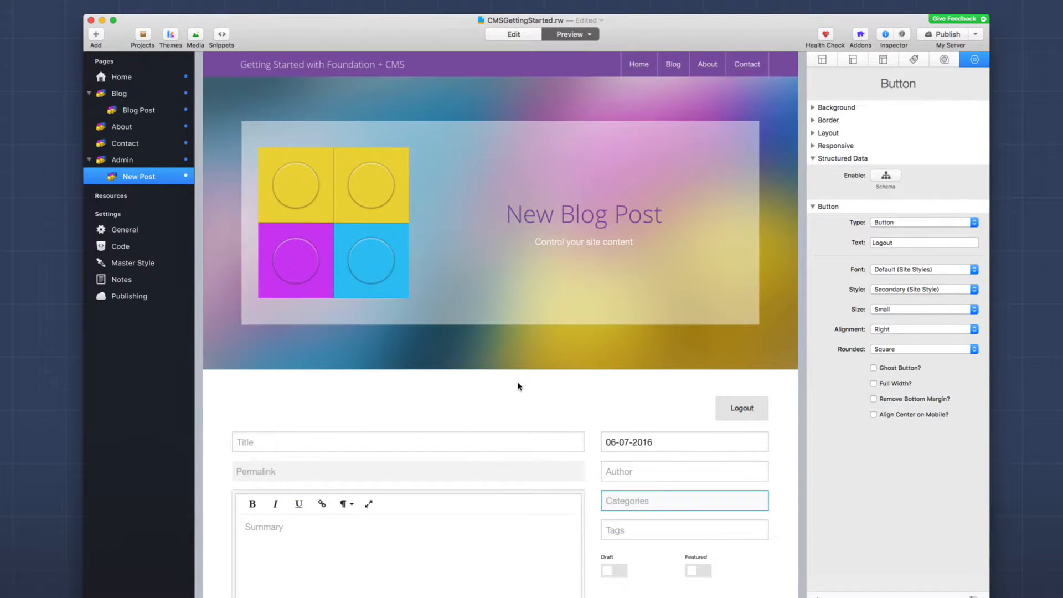
Step: Review the previewed New Post form and the post list in the Admin page's Blog section
{"action": "scroll", "coordinate": [519, 386], "scroll_direction": "down", "scroll_amount": 5}
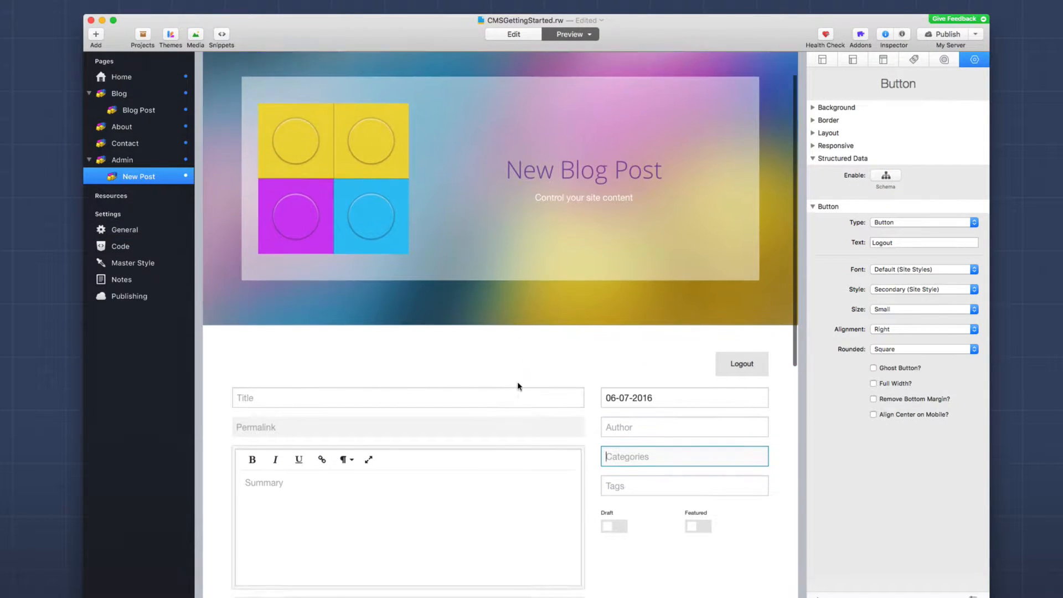
{"action": "scroll", "coordinate": [519, 386], "scroll_direction": "down", "scroll_amount": 5}
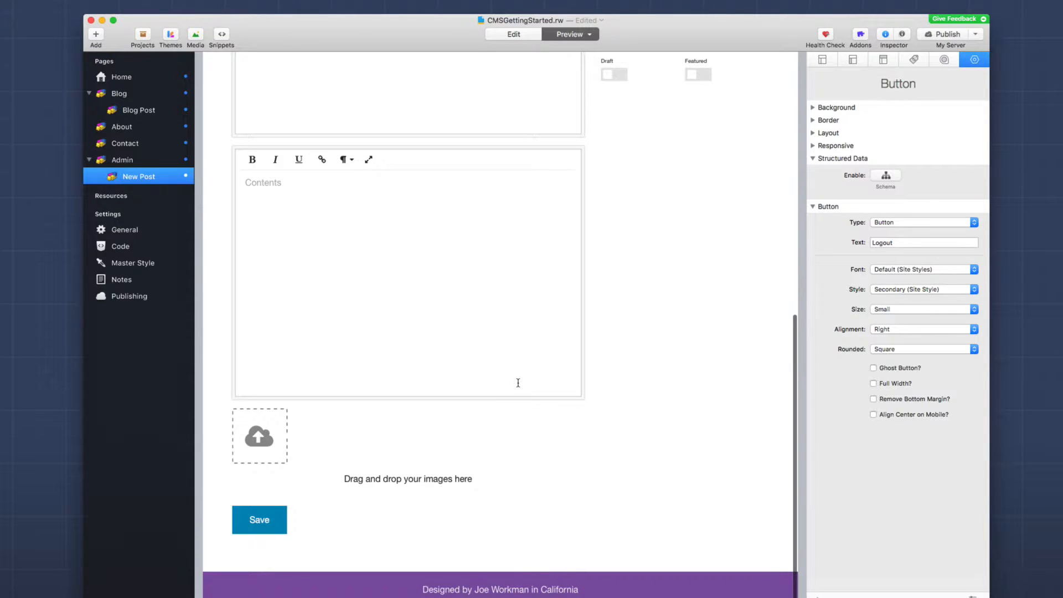
{"action": "scroll", "coordinate": [518, 383], "scroll_direction": "up", "scroll_amount": 10}
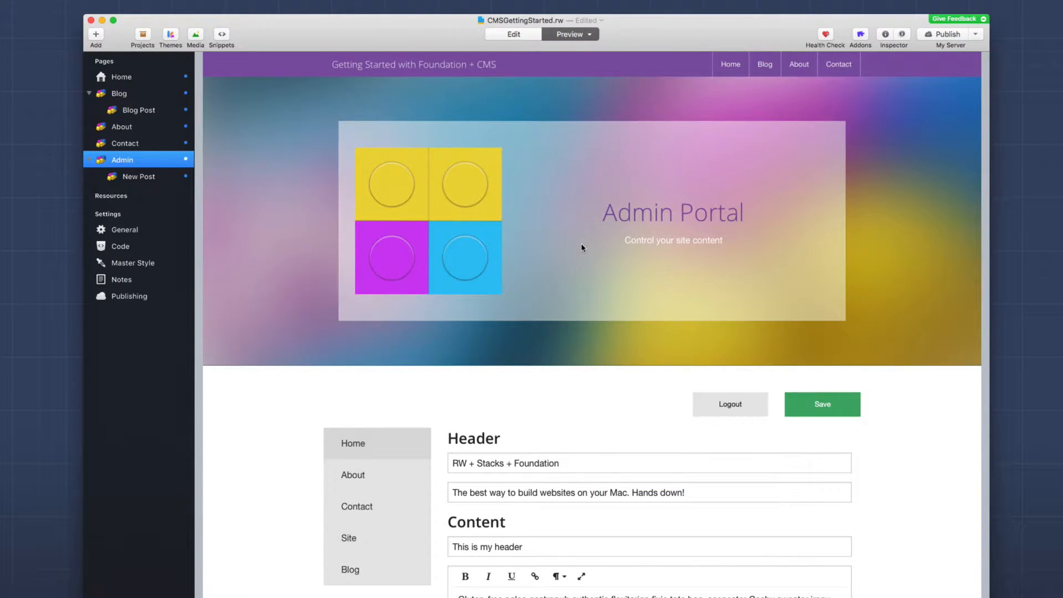
{"action": "scroll", "coordinate": [581, 247], "scroll_direction": "down", "scroll_amount": 6}
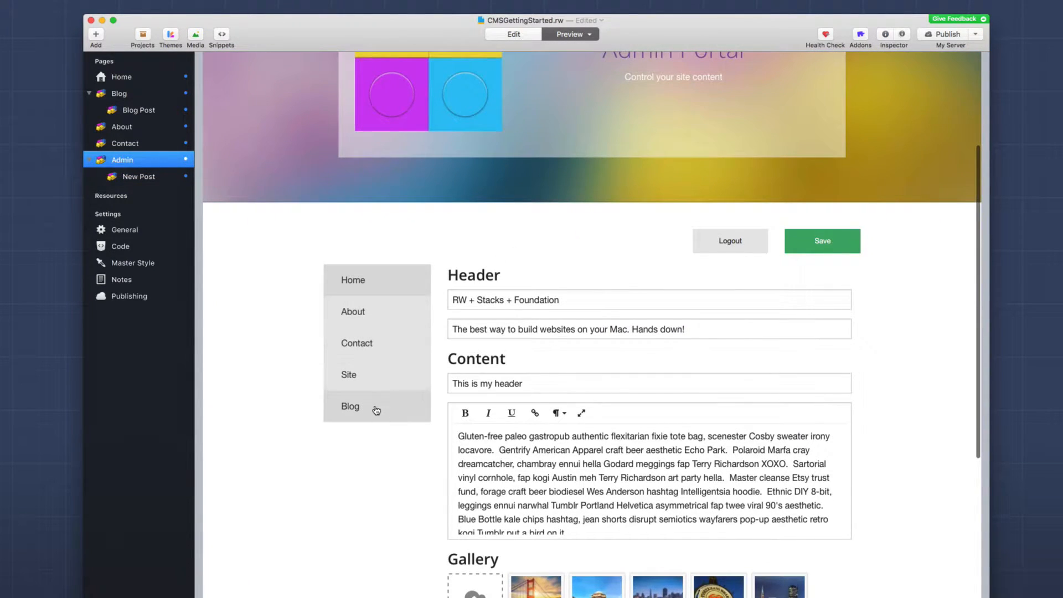
{"action": "left_click", "coordinate": [380, 405]}
{"action": "scroll", "coordinate": [525, 348], "scroll_direction": "down", "scroll_amount": 3}
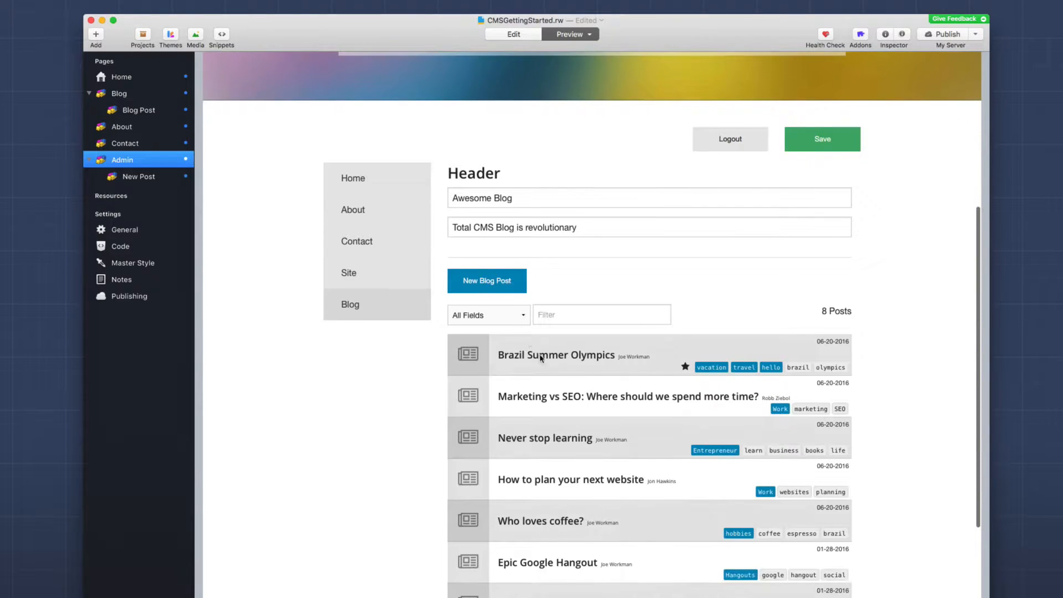
{"action": "scroll", "coordinate": [525, 355], "scroll_direction": "down", "scroll_amount": 4}
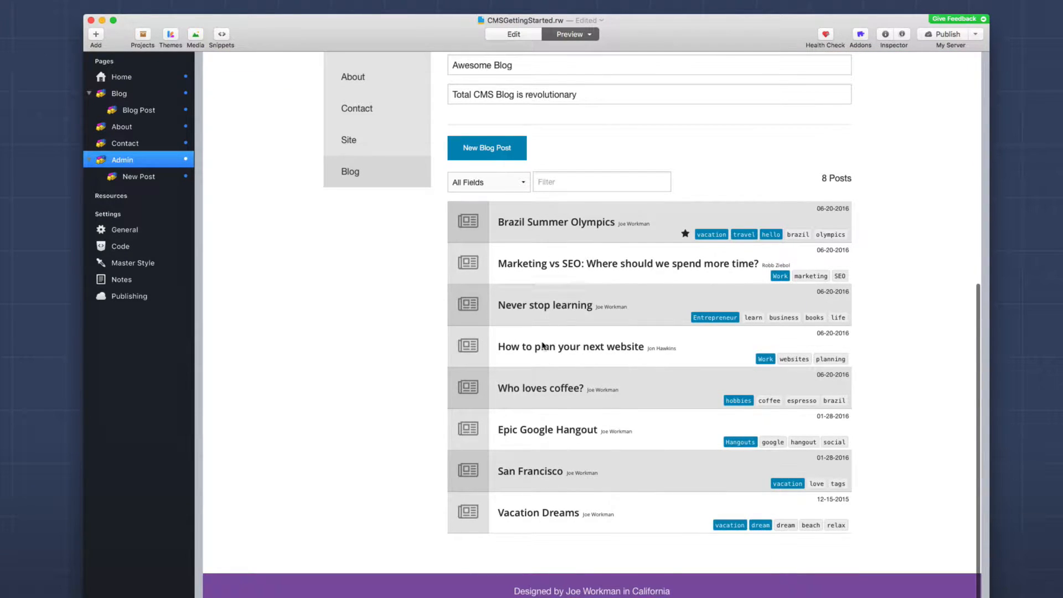
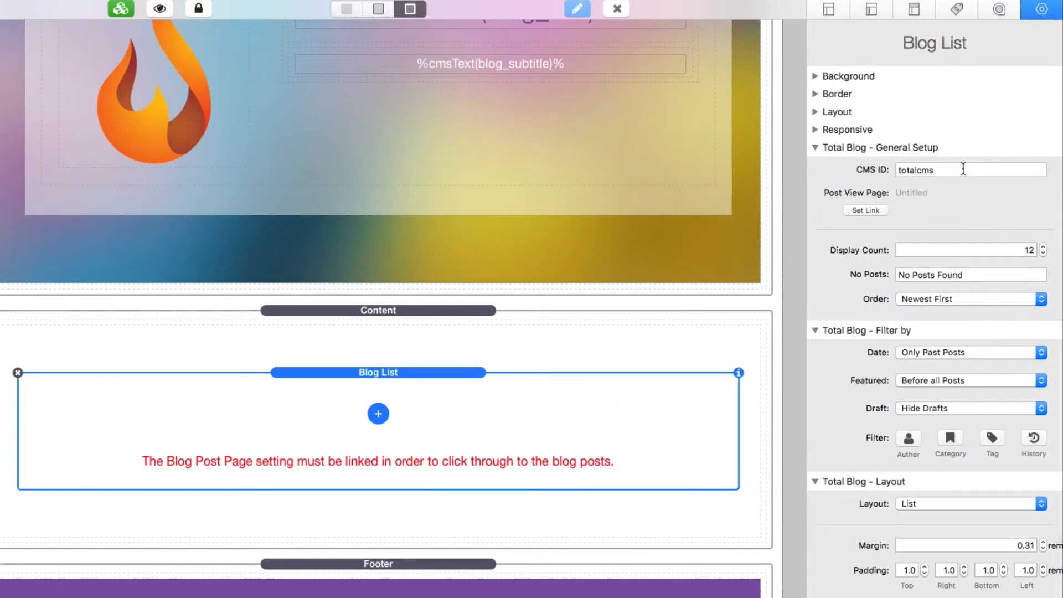
Step: Set the CMS ID of the Blog List in the public blog page's content area to blog
{"action": "double_click", "coordinate": [910, 177]}
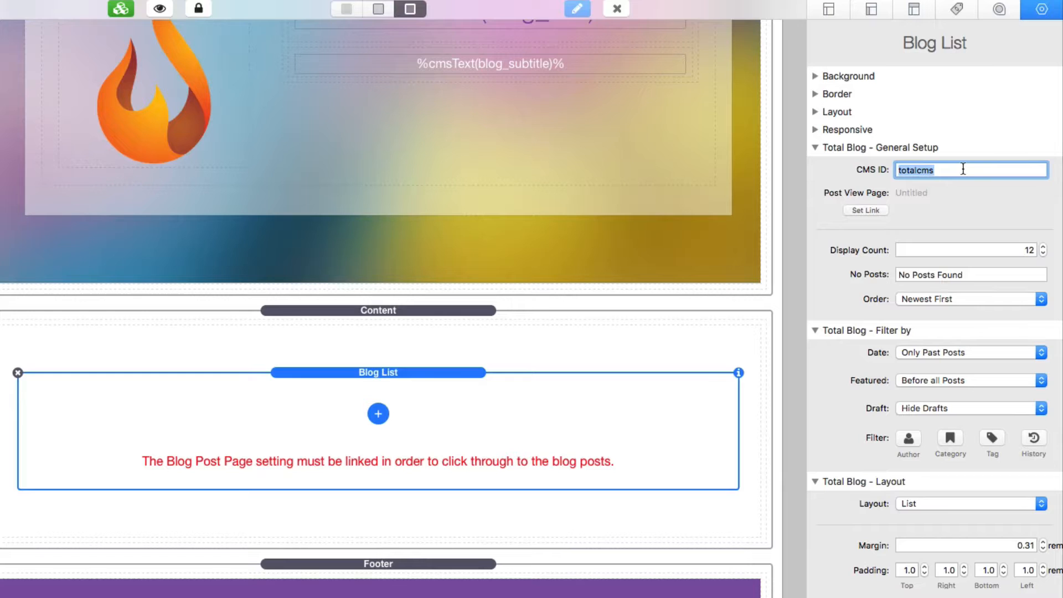
{"action": "type", "text": "blog"}
{"action": "key", "text": "Tab"}
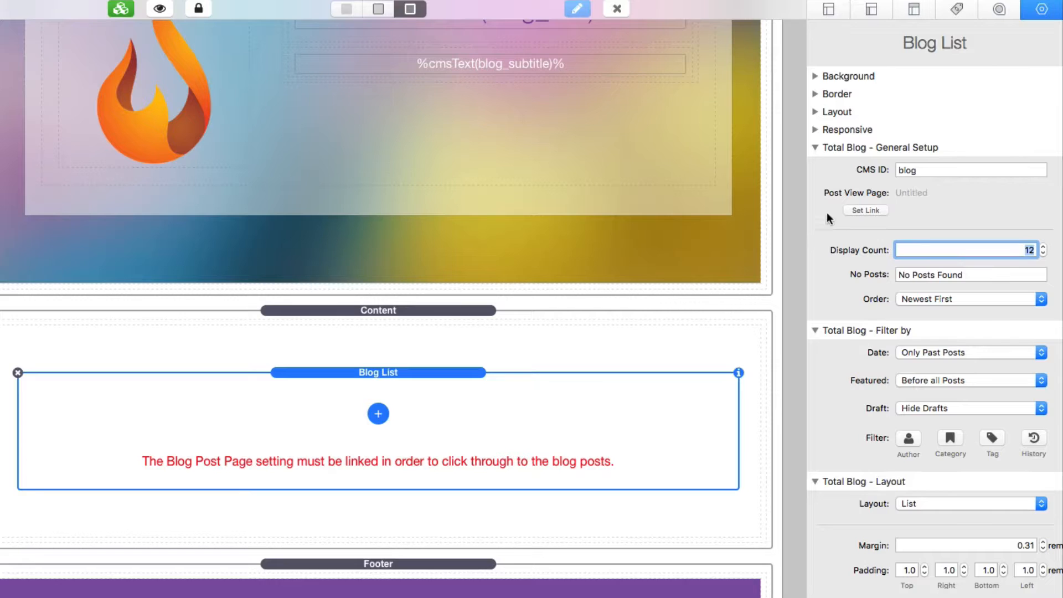
Step: Link the public Blog List's Post View Page to the Blog Post page under Blog
{"action": "left_click", "coordinate": [865, 210]}
{"action": "left_click", "coordinate": [321, 24]}
{"action": "mouse_move", "coordinate": [320, 45]}
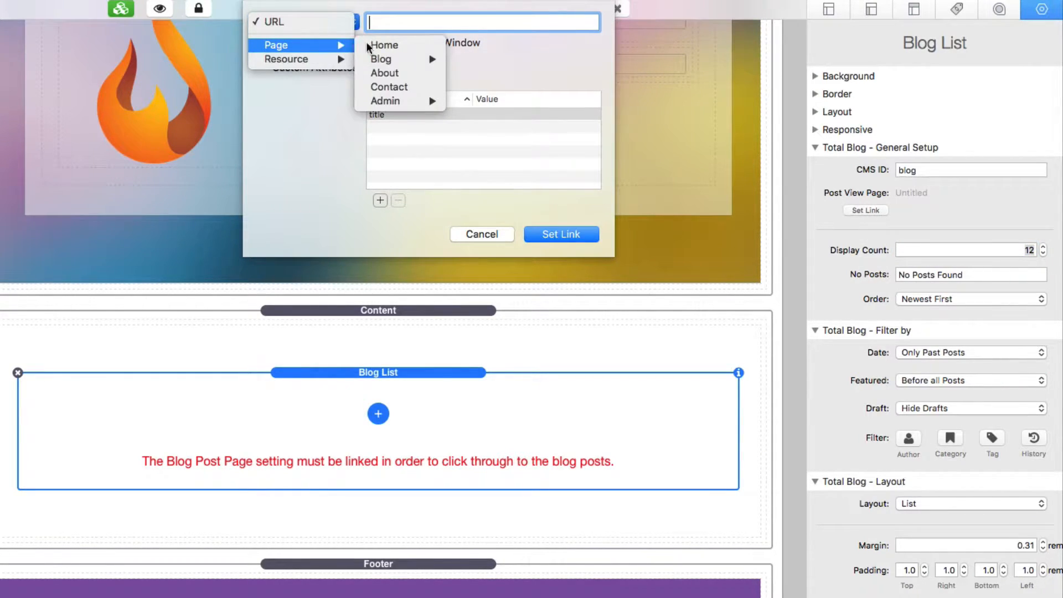
{"action": "mouse_move", "coordinate": [394, 55]}
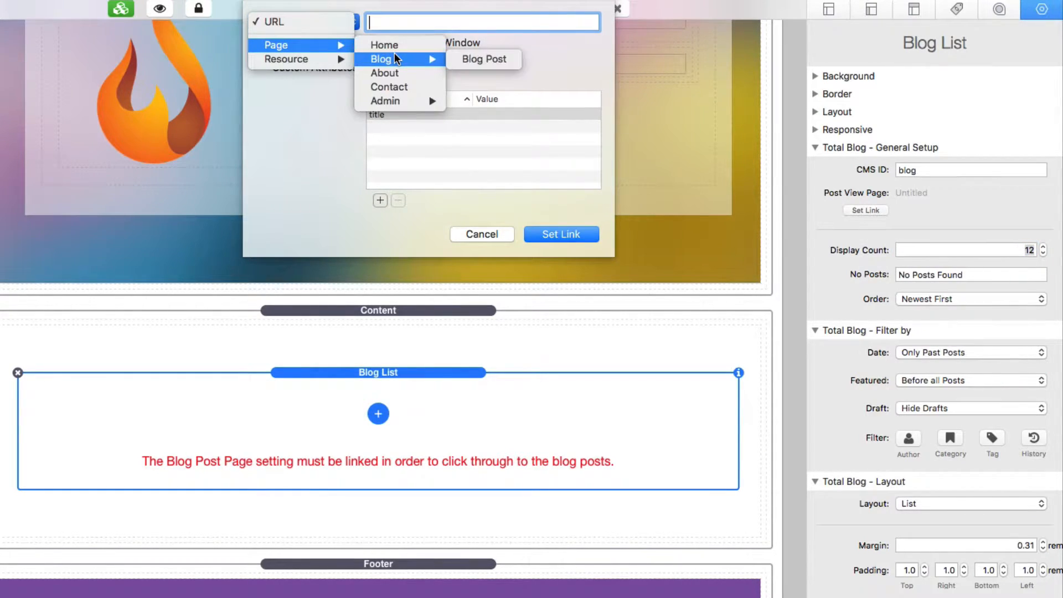
{"action": "left_click", "coordinate": [490, 60]}
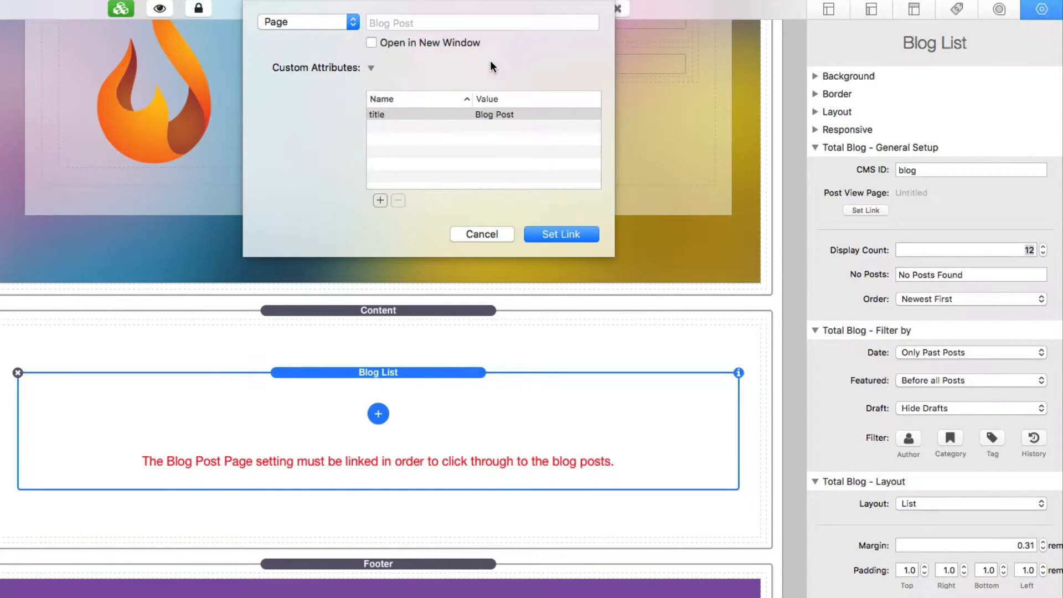
{"action": "left_click", "coordinate": [575, 235]}
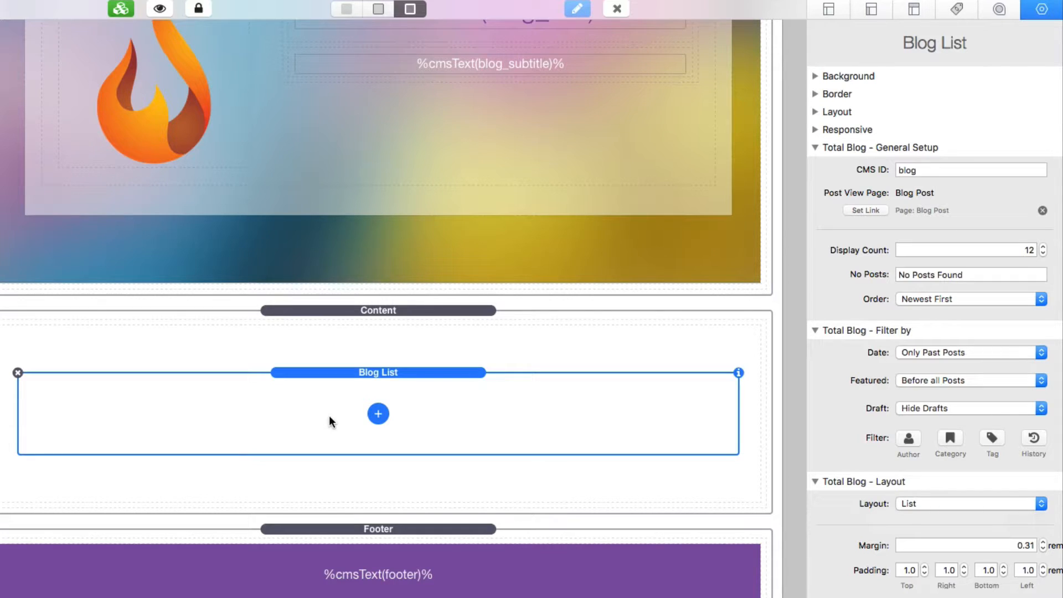
Step: Add a Layout element to the Blog List and set its columns to 2 Column
{"action": "left_click", "coordinate": [372, 415]}
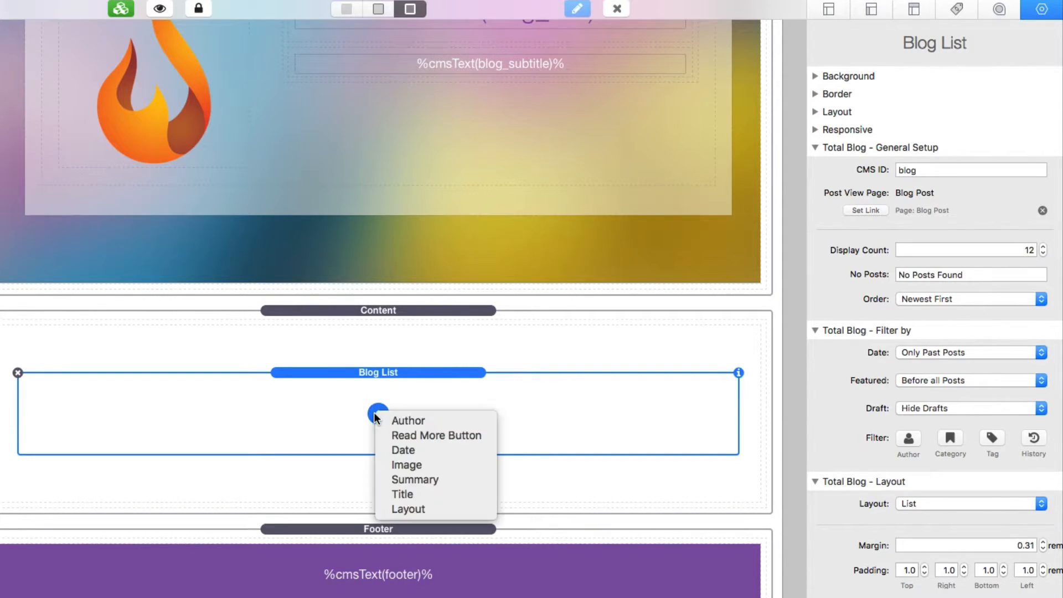
{"action": "left_click", "coordinate": [309, 411]}
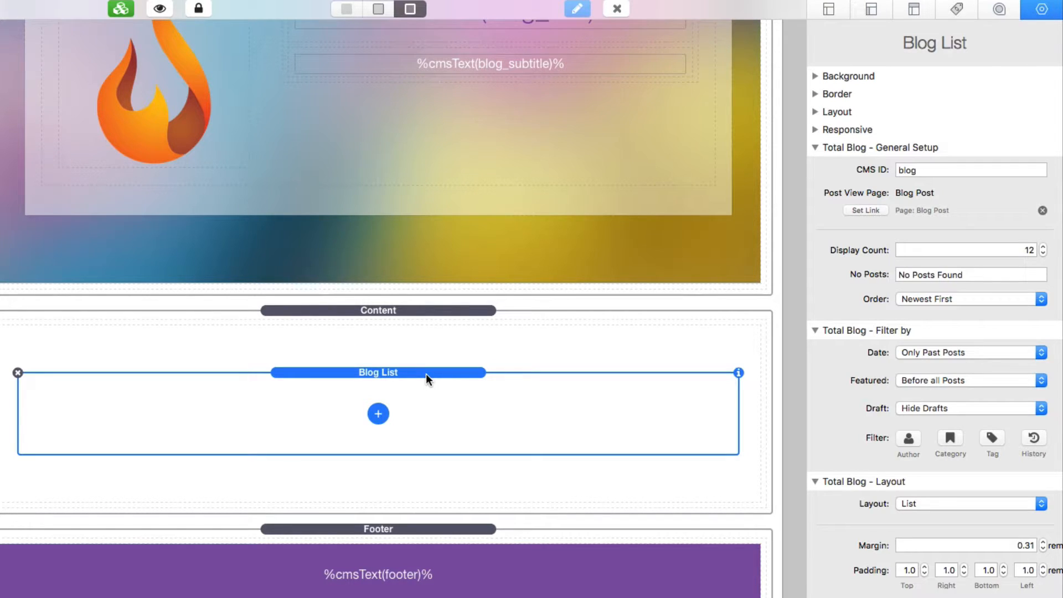
{"action": "left_click", "coordinate": [379, 414]}
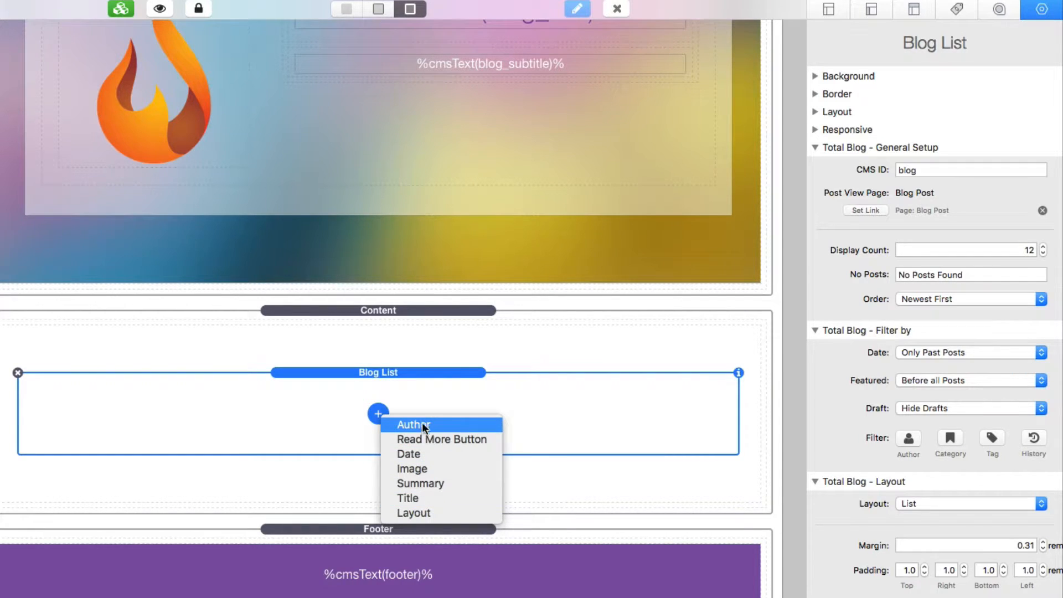
{"action": "left_click", "coordinate": [427, 513]}
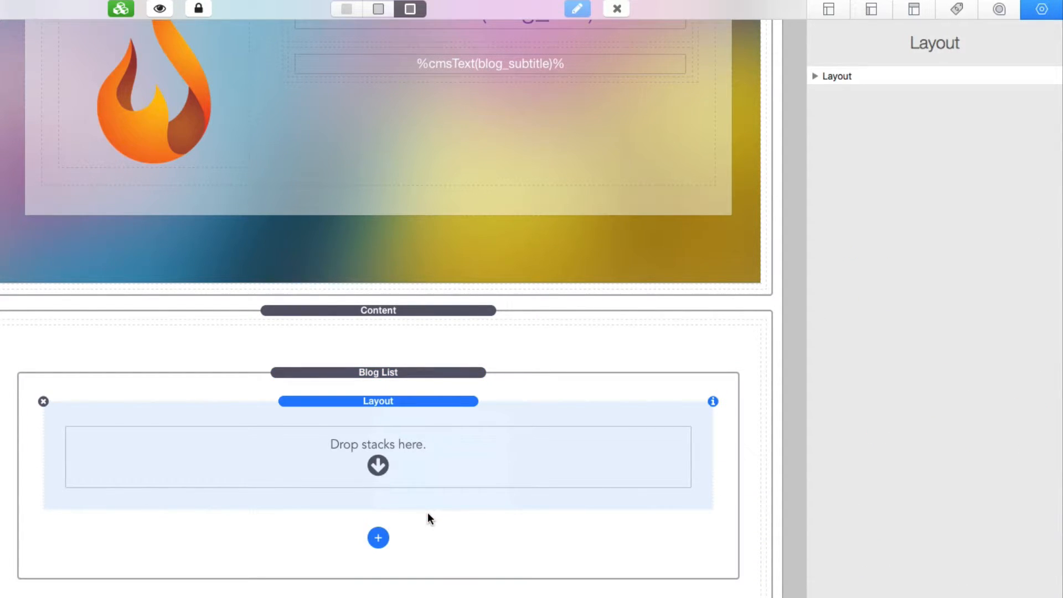
{"action": "left_click", "coordinate": [815, 76]}
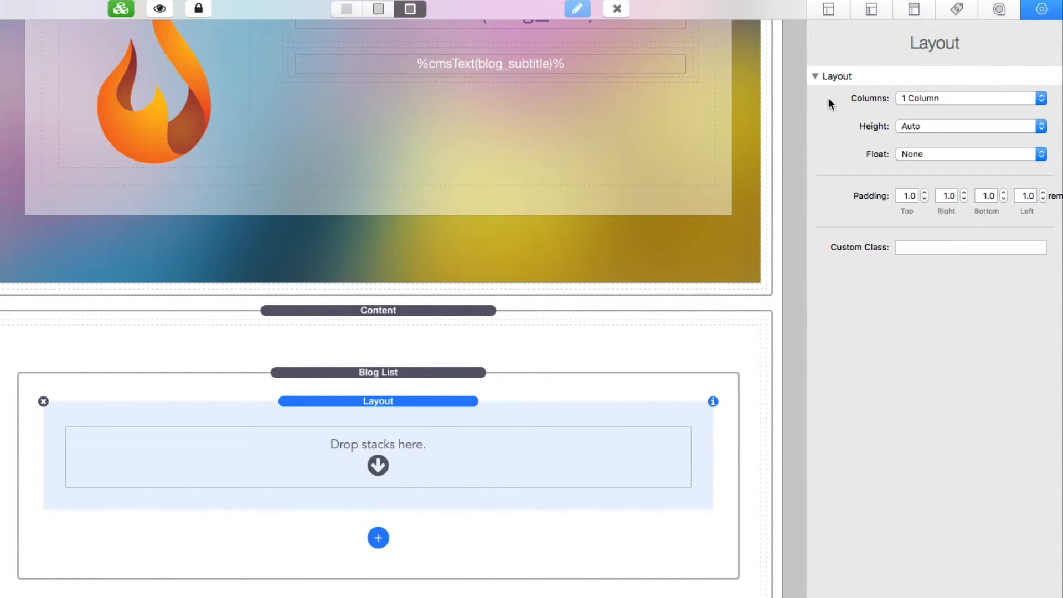
{"action": "left_click", "coordinate": [937, 97]}
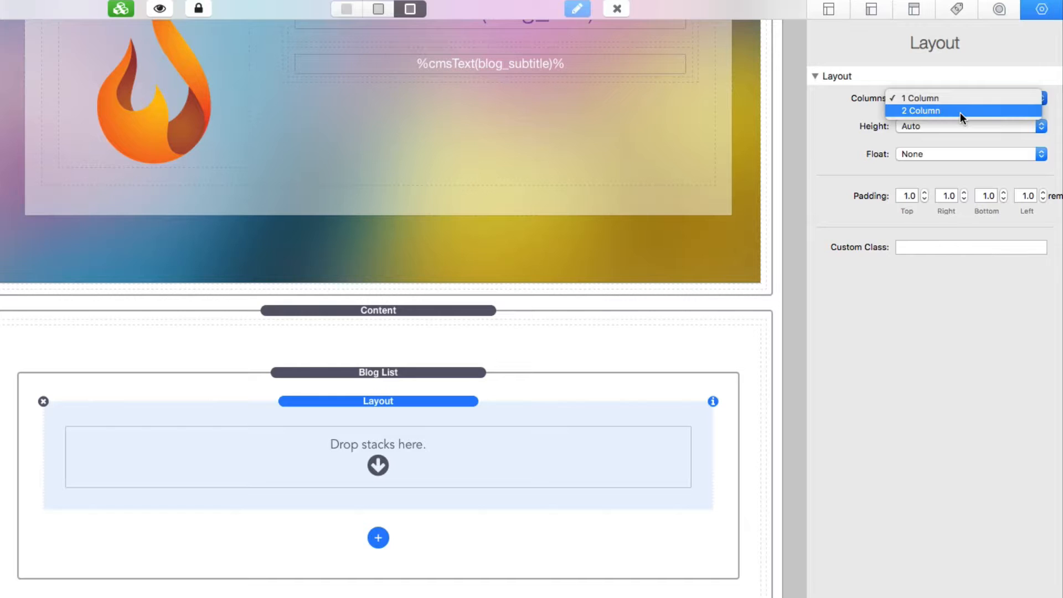
{"action": "left_click", "coordinate": [960, 112]}
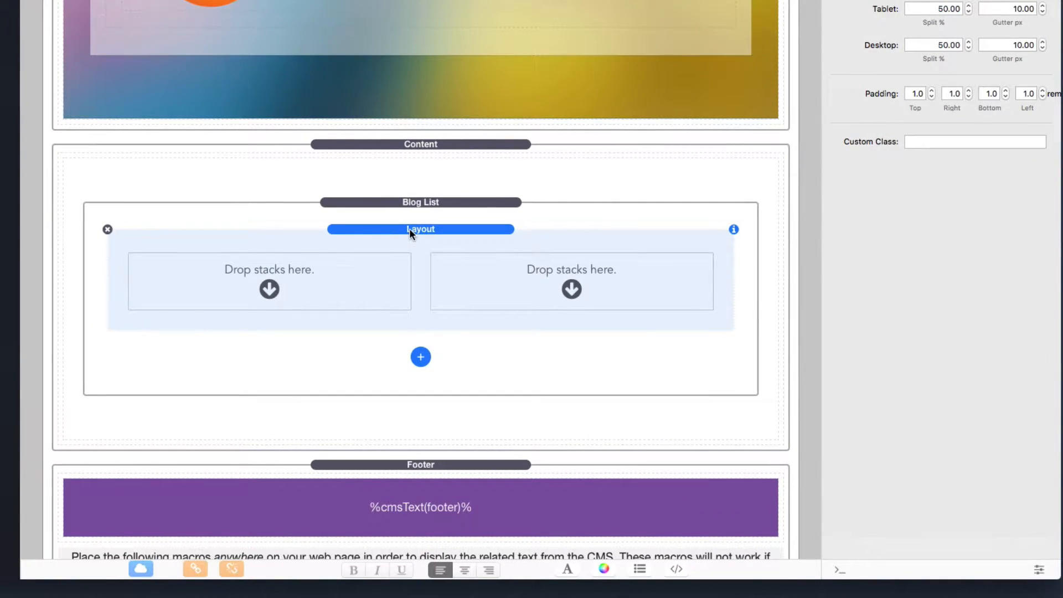
Step: Add an Image element to the Layout's left column and a Title element to its right column
{"action": "left_click", "coordinate": [423, 356]}
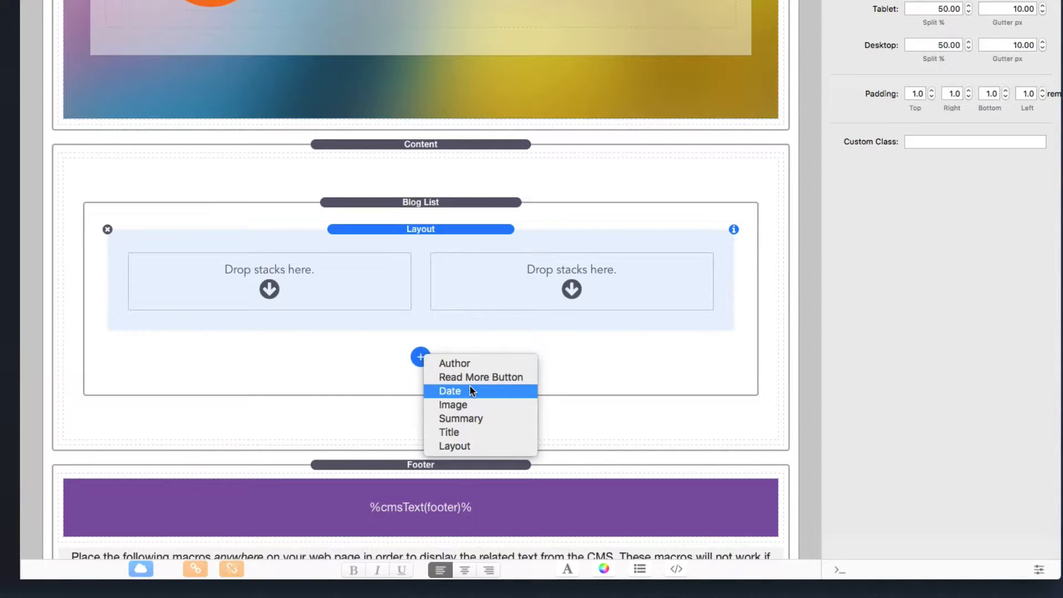
{"action": "left_click", "coordinate": [464, 406]}
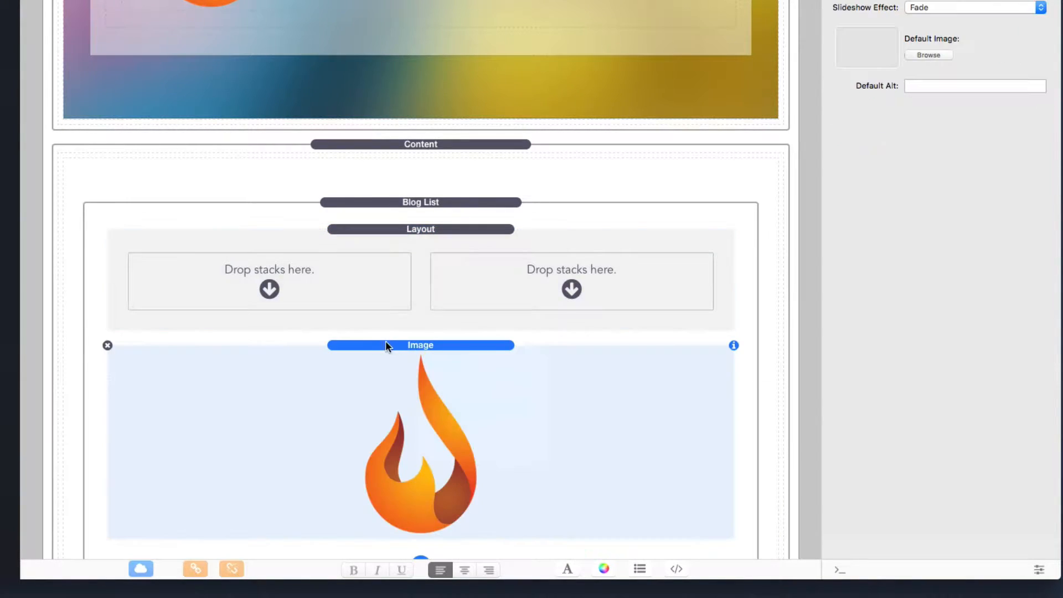
{"action": "left_click_drag", "start_coordinate": [361, 344], "coordinate": [280, 278]}
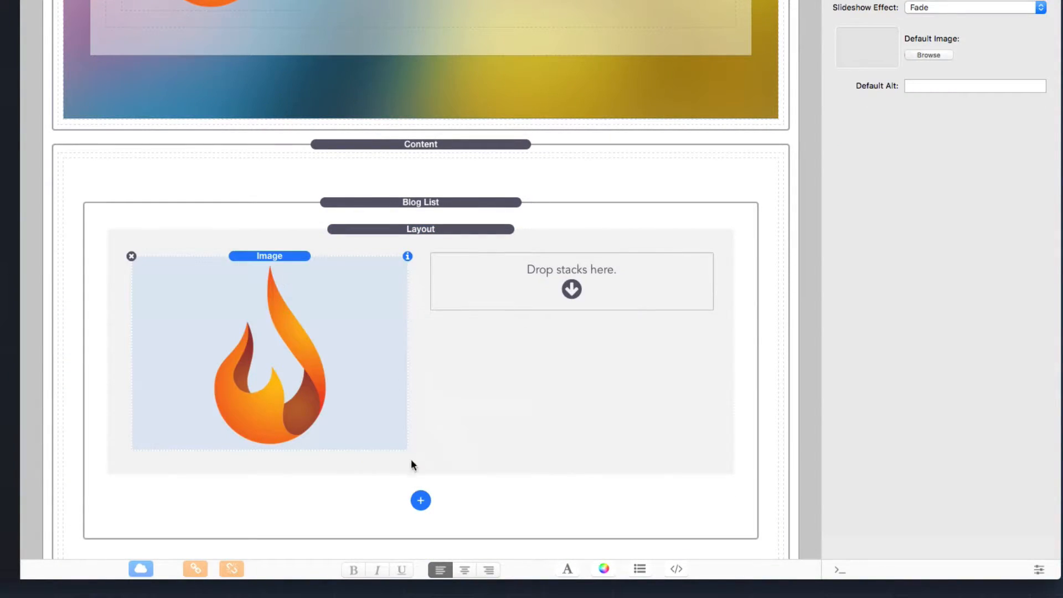
{"action": "left_click", "coordinate": [426, 498]}
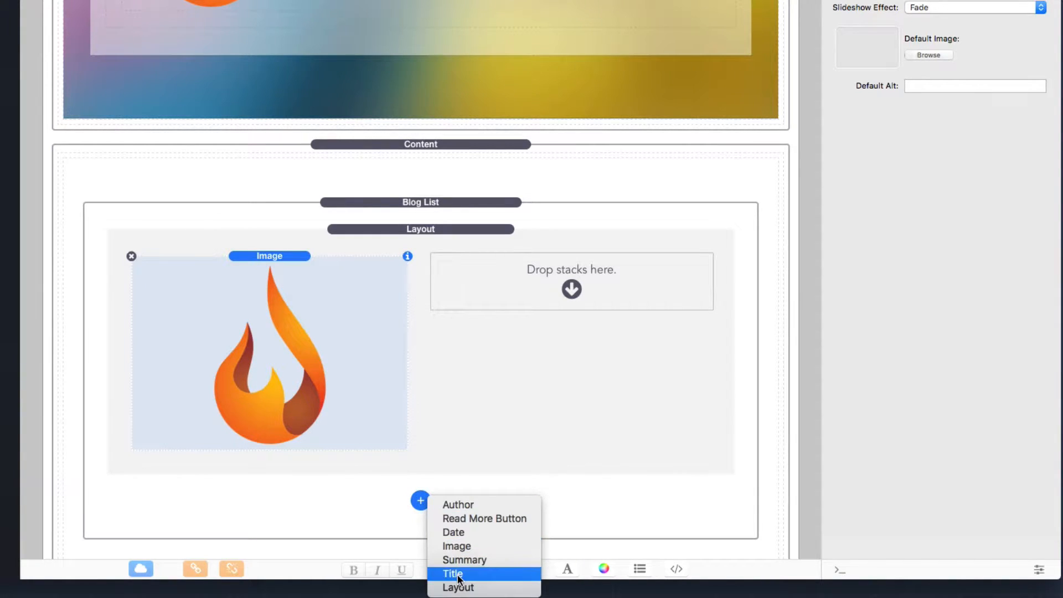
{"action": "left_click", "coordinate": [456, 573]}
{"action": "left_click_drag", "start_coordinate": [357, 491], "coordinate": [543, 288]}
Step: Add a Summary and a Read More Button below the Title in the Layout's right column
{"action": "left_click", "coordinate": [421, 500]}
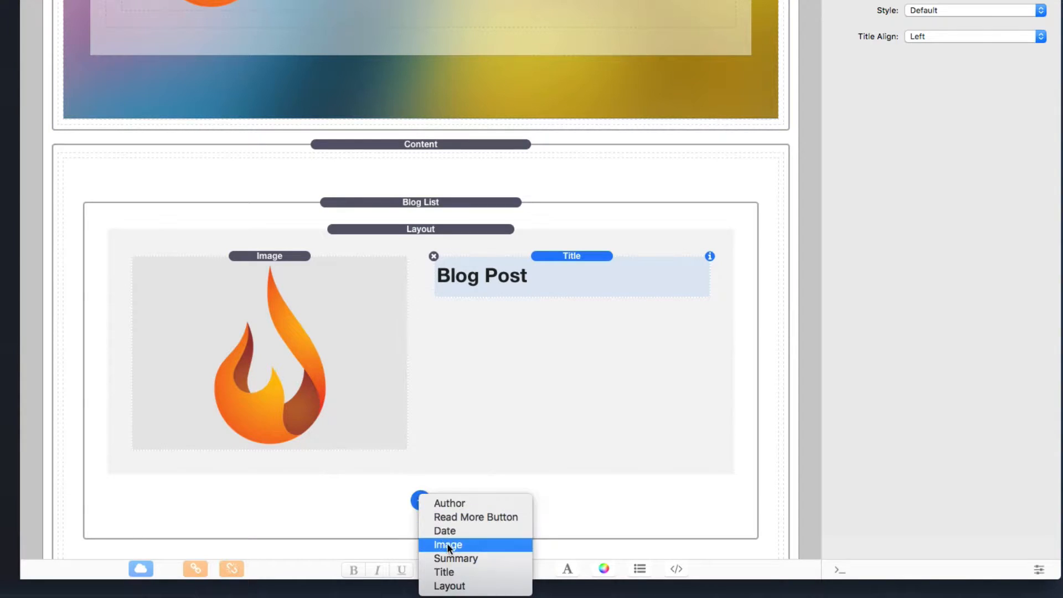
{"action": "left_click", "coordinate": [448, 558]}
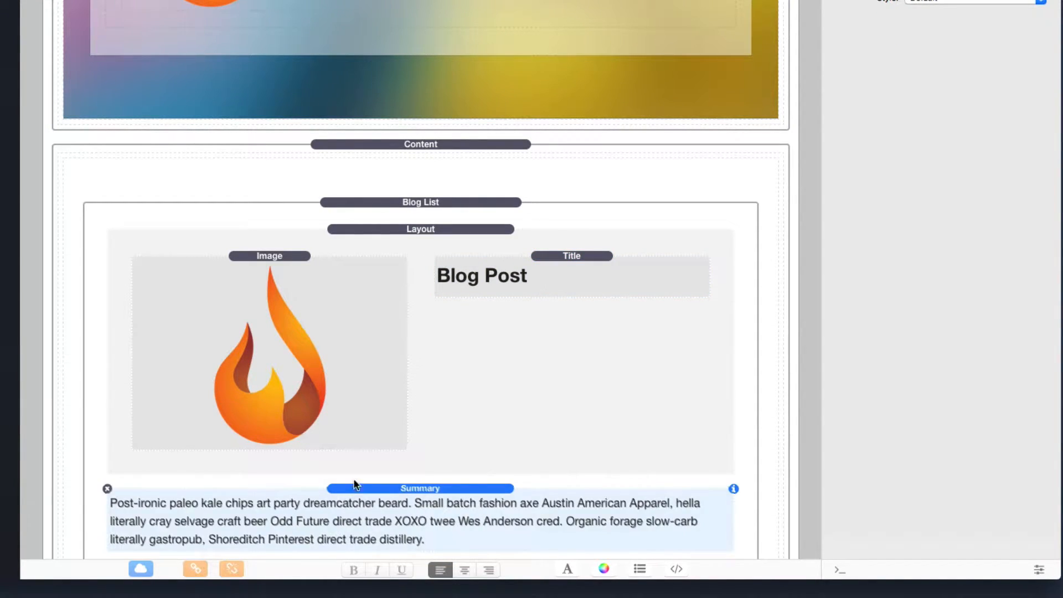
{"action": "left_click_drag", "start_coordinate": [357, 493], "coordinate": [500, 298]}
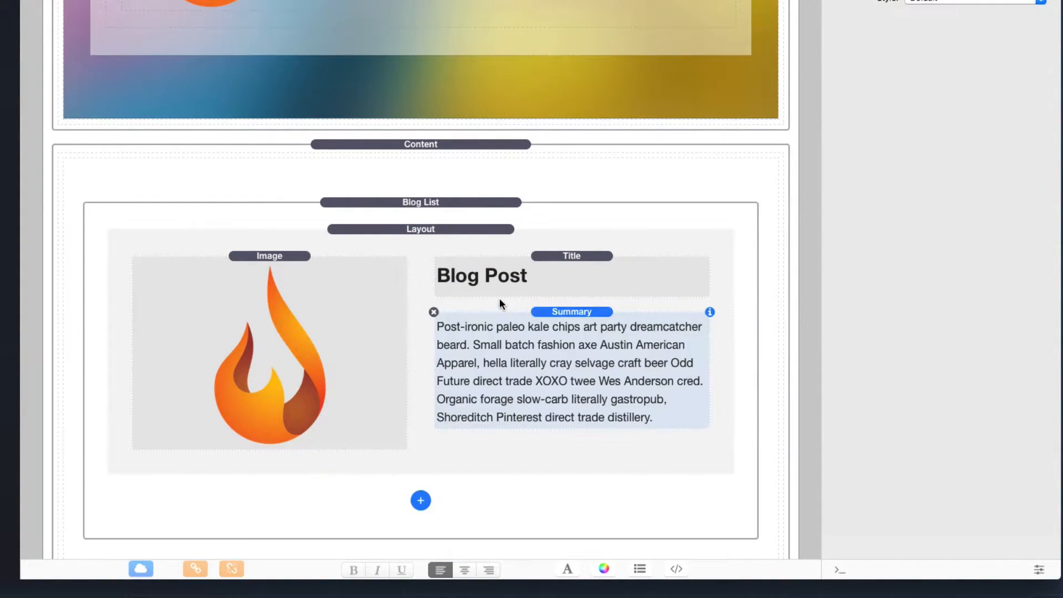
{"action": "left_click", "coordinate": [421, 494]}
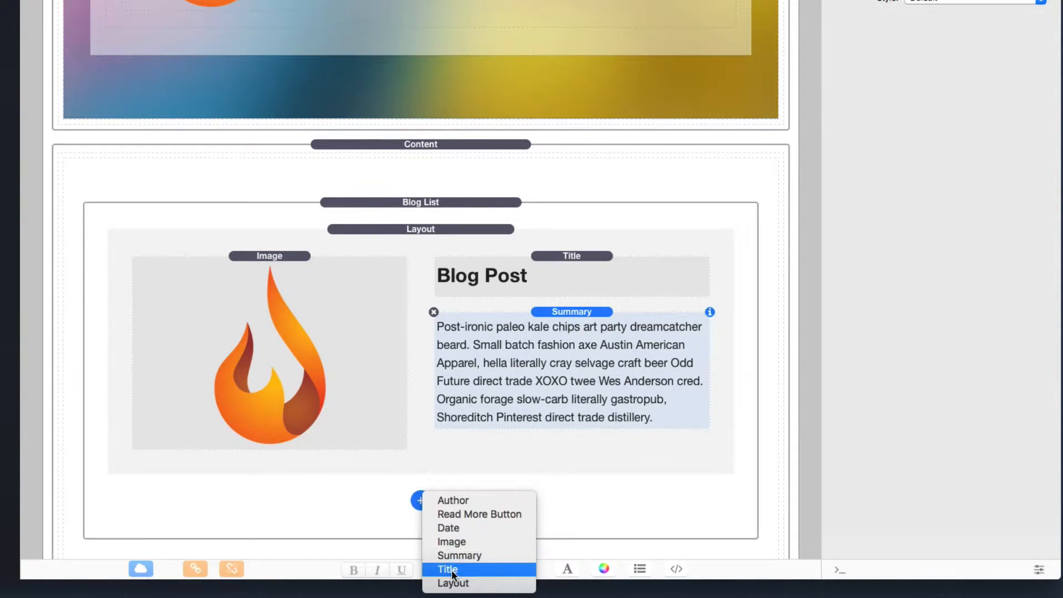
{"action": "left_click", "coordinate": [453, 514]}
{"action": "left_click_drag", "start_coordinate": [327, 487], "coordinate": [479, 424]}
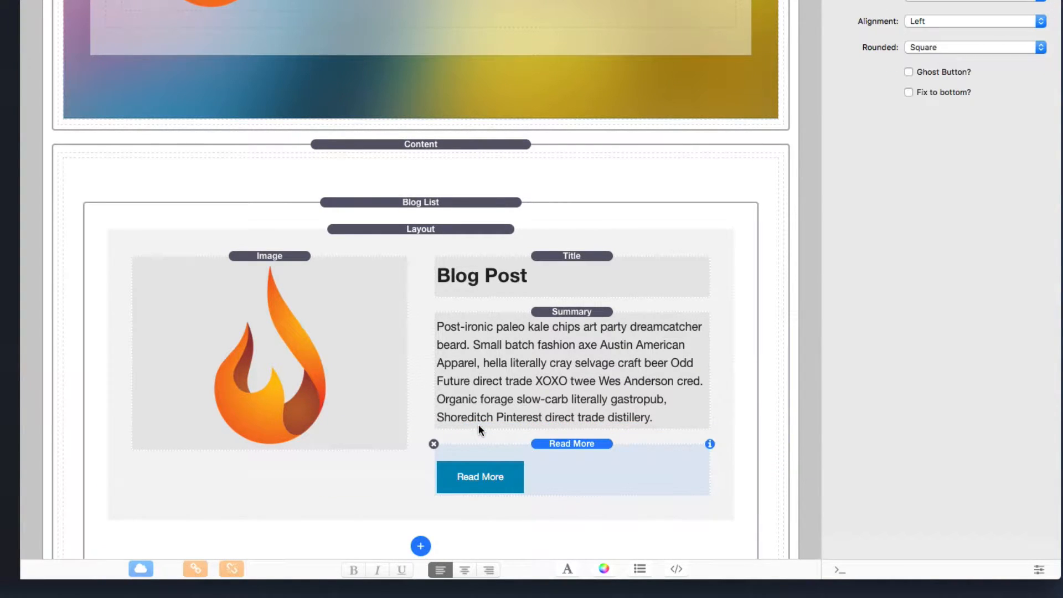
Step: Review the finished Blog List layout and the previewed posts on the public Blog page
{"action": "left_click", "coordinate": [443, 232]}
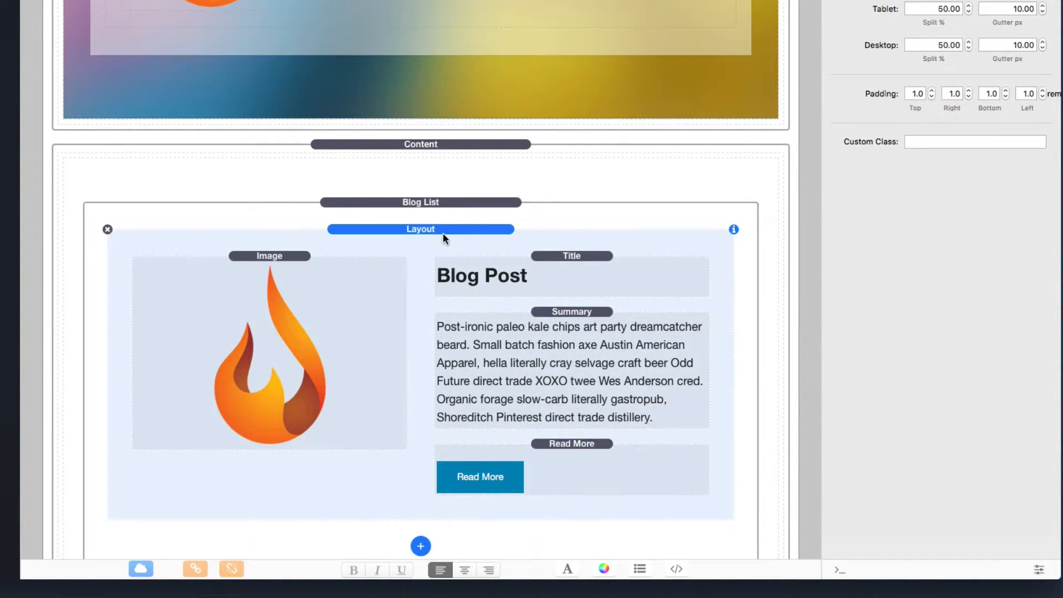
{"action": "scroll", "coordinate": [578, 215], "scroll_direction": "down", "scroll_amount": 5}
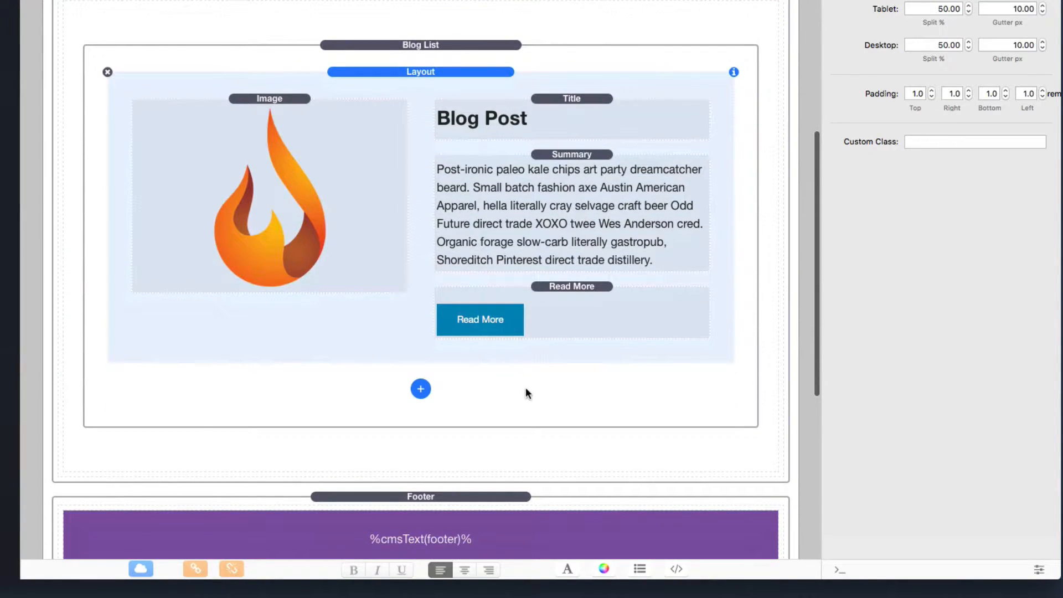
{"action": "left_click", "coordinate": [527, 389]}
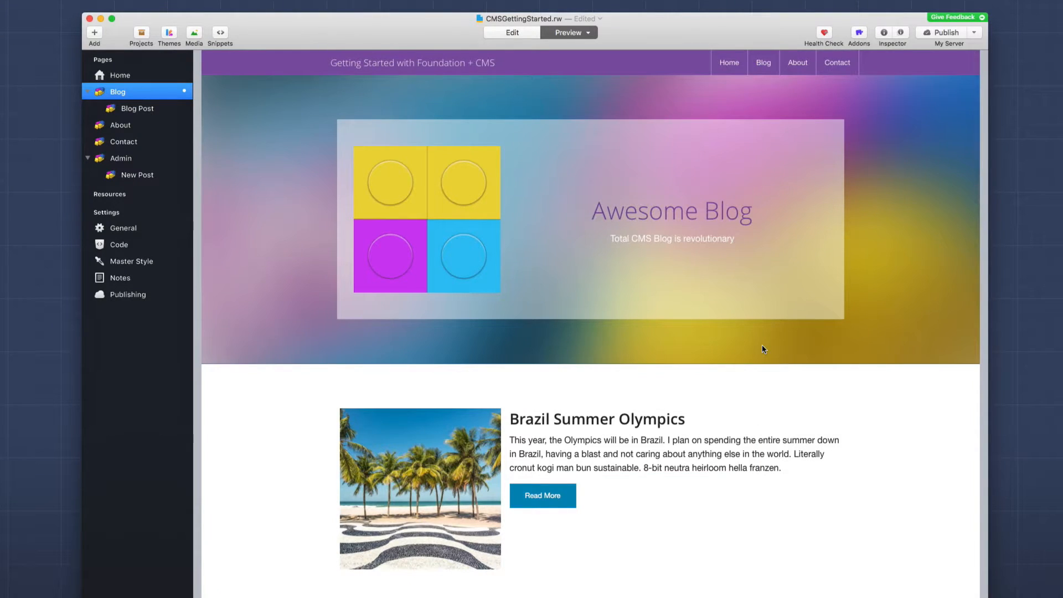
{"action": "scroll", "coordinate": [762, 346], "scroll_direction": "down", "scroll_amount": 3}
{"action": "scroll", "coordinate": [762, 348], "scroll_direction": "down", "scroll_amount": 5}
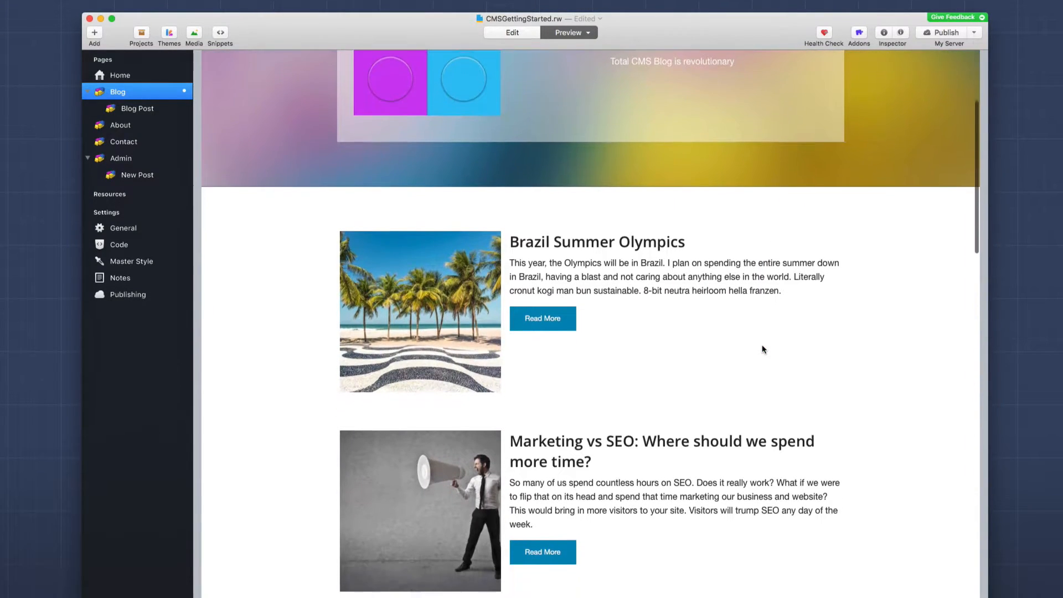
{"action": "scroll", "coordinate": [763, 349], "scroll_direction": "down", "scroll_amount": 2}
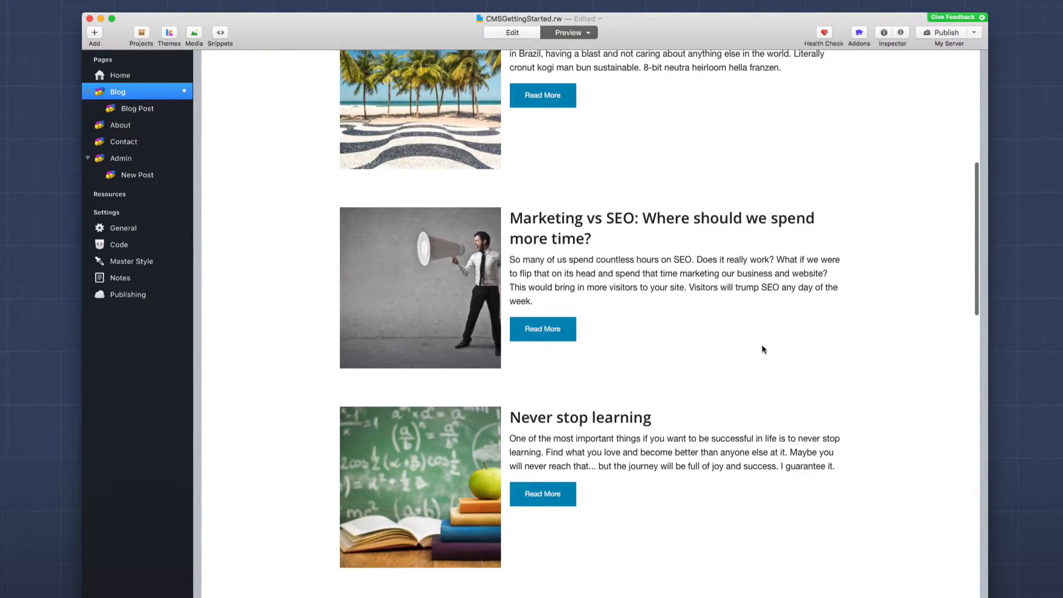
{"action": "scroll", "coordinate": [763, 349], "scroll_direction": "down", "scroll_amount": 3}
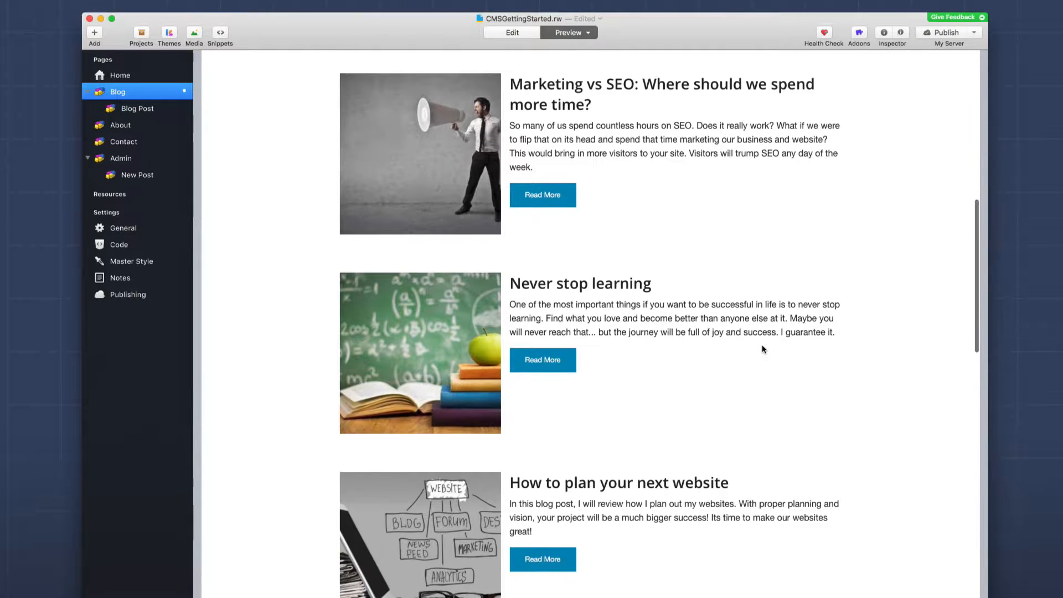
{"action": "scroll", "coordinate": [763, 348], "scroll_direction": "up", "scroll_amount": 15}
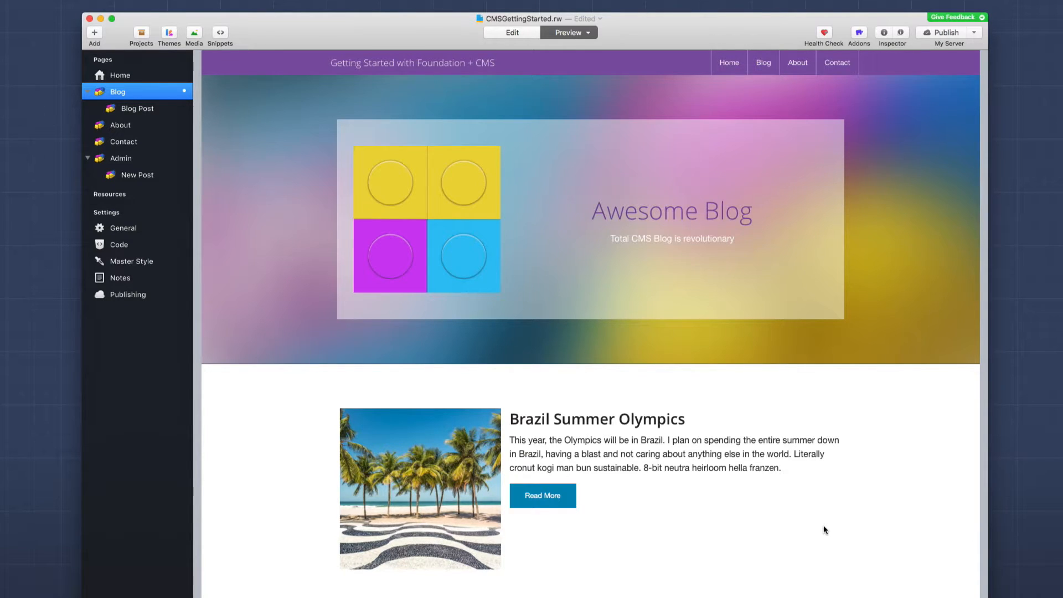
Step: Insert a 2 Column Foundation stack above the Blog List and move the Blog List into its left column
{"action": "scroll", "coordinate": [823, 526], "scroll_direction": "down", "scroll_amount": 2}
{"action": "scroll", "coordinate": [823, 525], "scroll_direction": "down", "scroll_amount": 4}
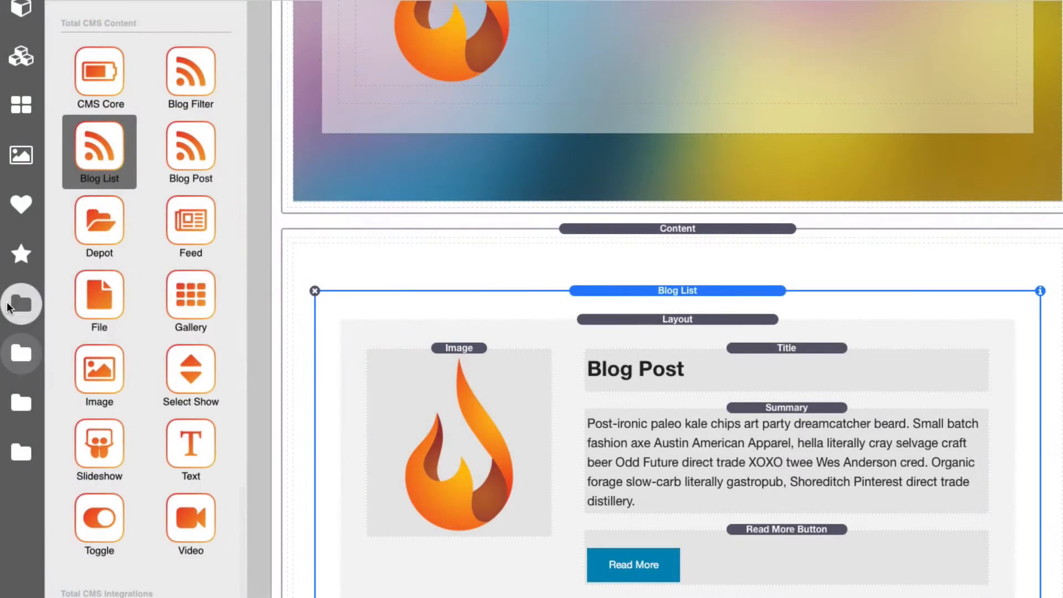
{"action": "left_click_drag", "start_coordinate": [125, 189], "coordinate": [549, 289]}
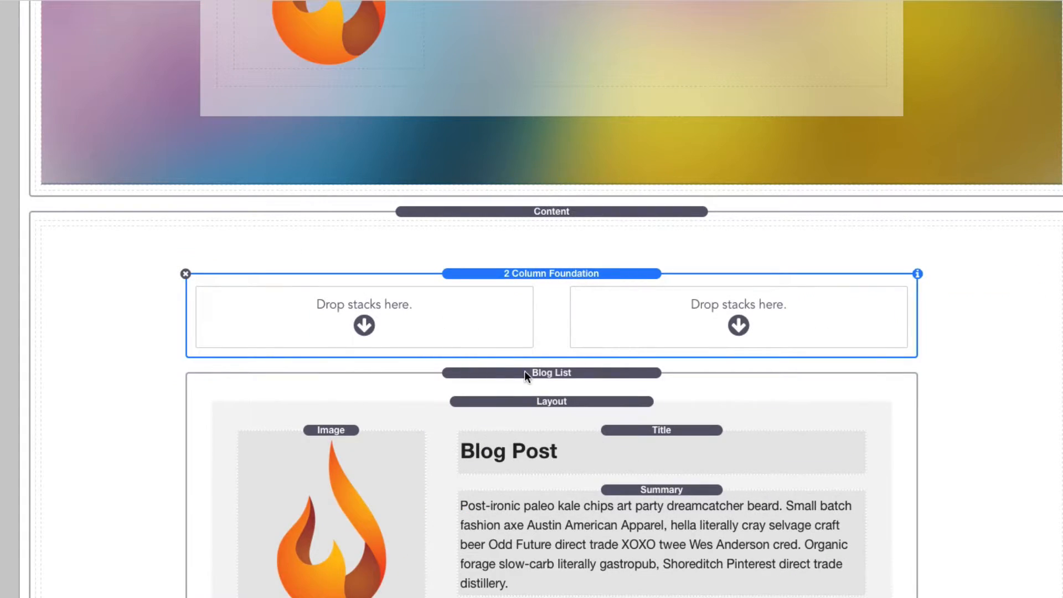
{"action": "left_click_drag", "start_coordinate": [524, 370], "coordinate": [402, 315]}
{"action": "left_click", "coordinate": [549, 285]}
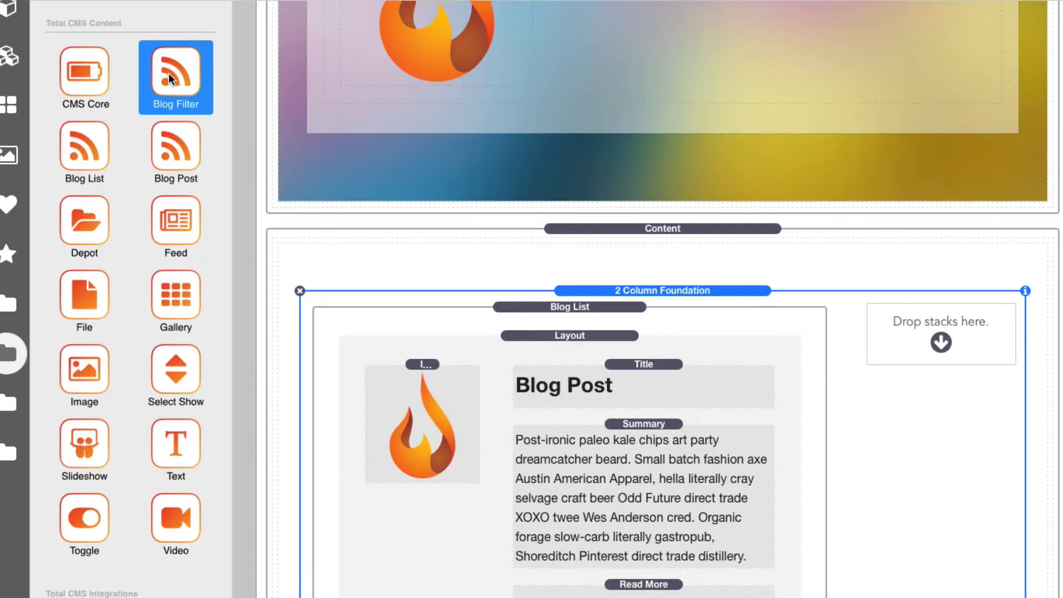
Step: Place a Blog Filter stack in the right column and add a Blog Search field to it
{"action": "left_click_drag", "start_coordinate": [723, 263], "coordinate": [903, 327]}
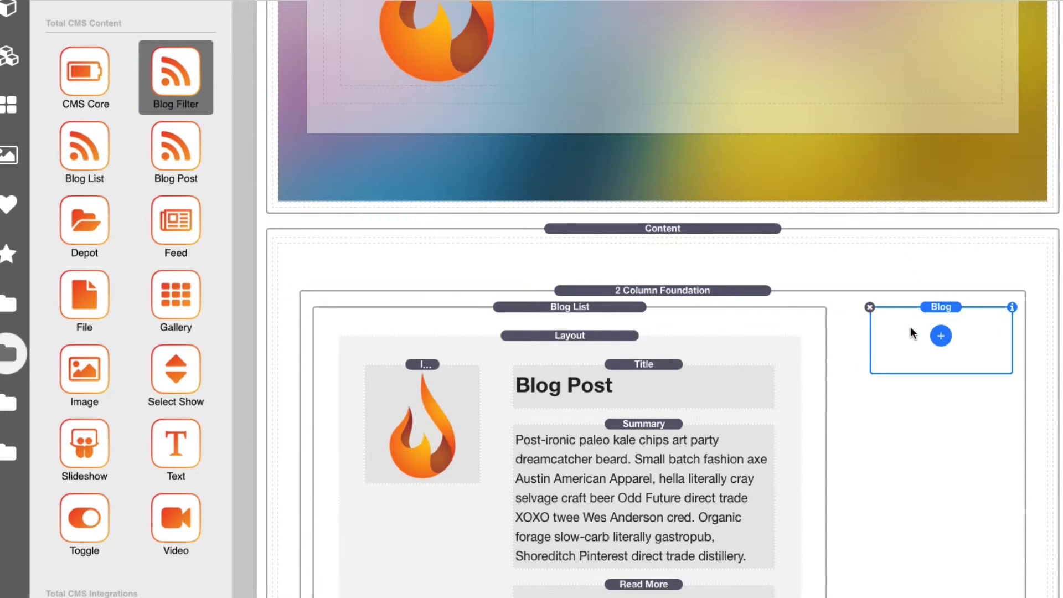
{"action": "left_click", "coordinate": [941, 335]}
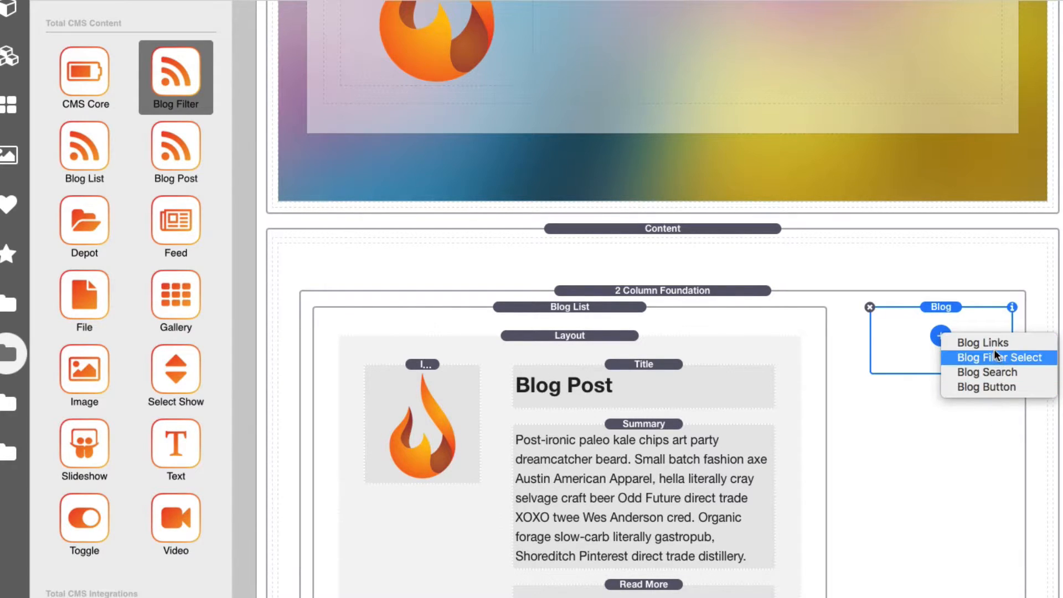
{"action": "left_click", "coordinate": [1012, 377]}
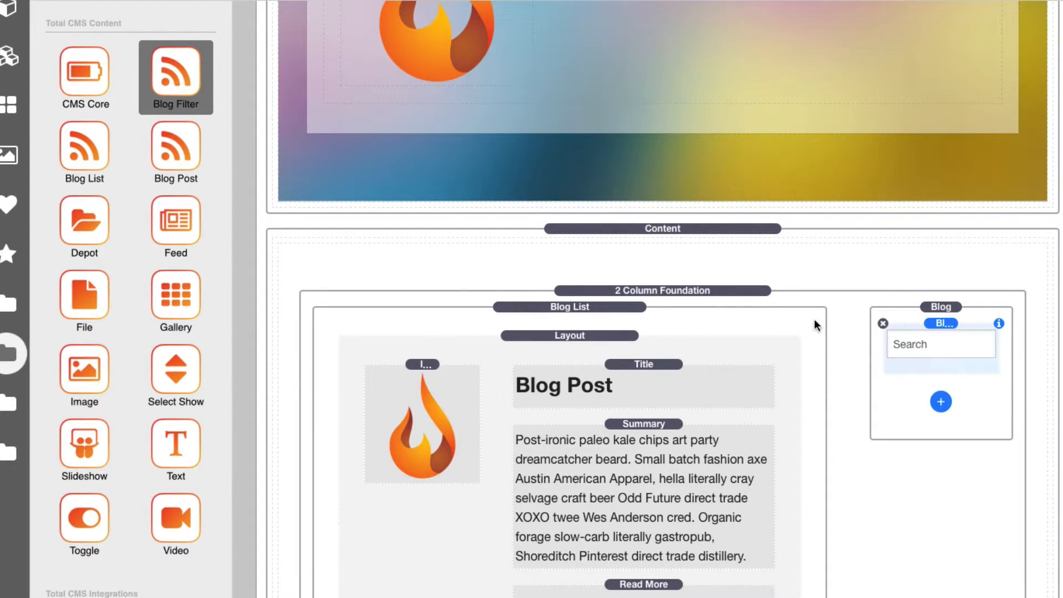
Step: Add a Blog Button below the search field in the Blog Filter and set its text to Go
{"action": "left_click", "coordinate": [942, 398]}
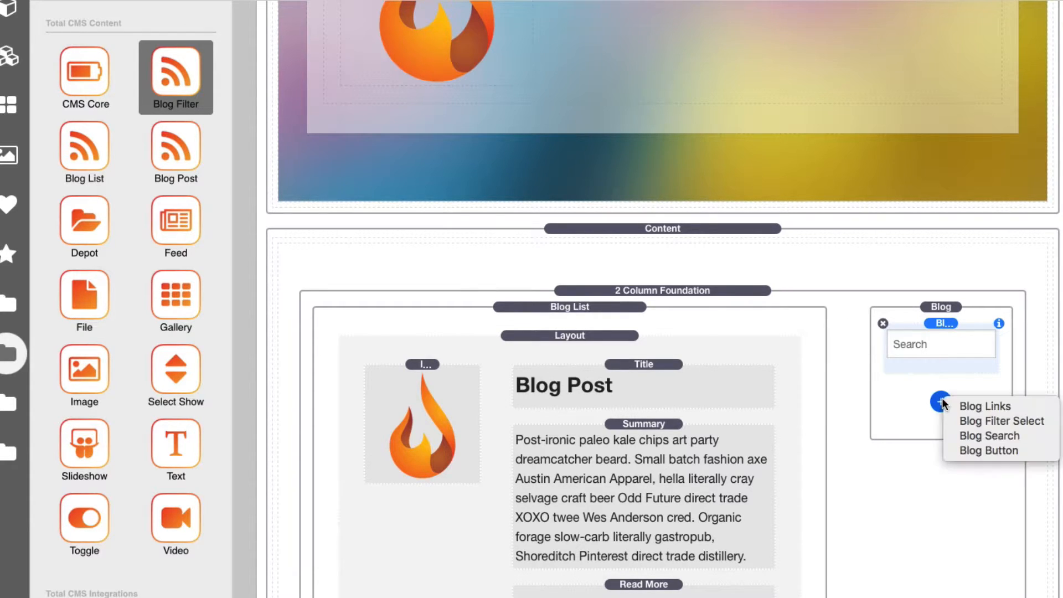
{"action": "left_click", "coordinate": [974, 451]}
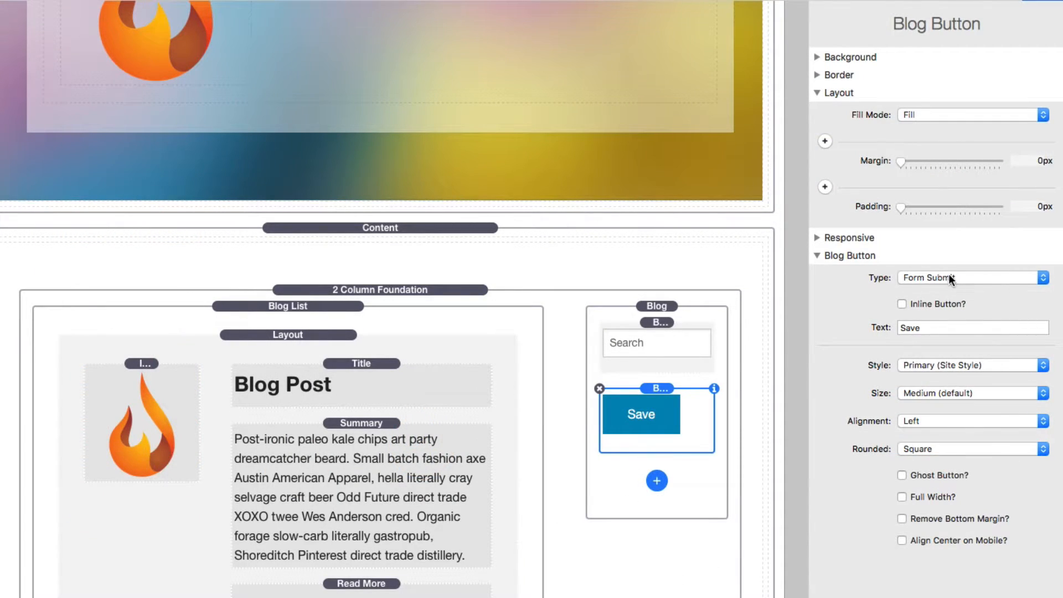
{"action": "double_click", "coordinate": [921, 329]}
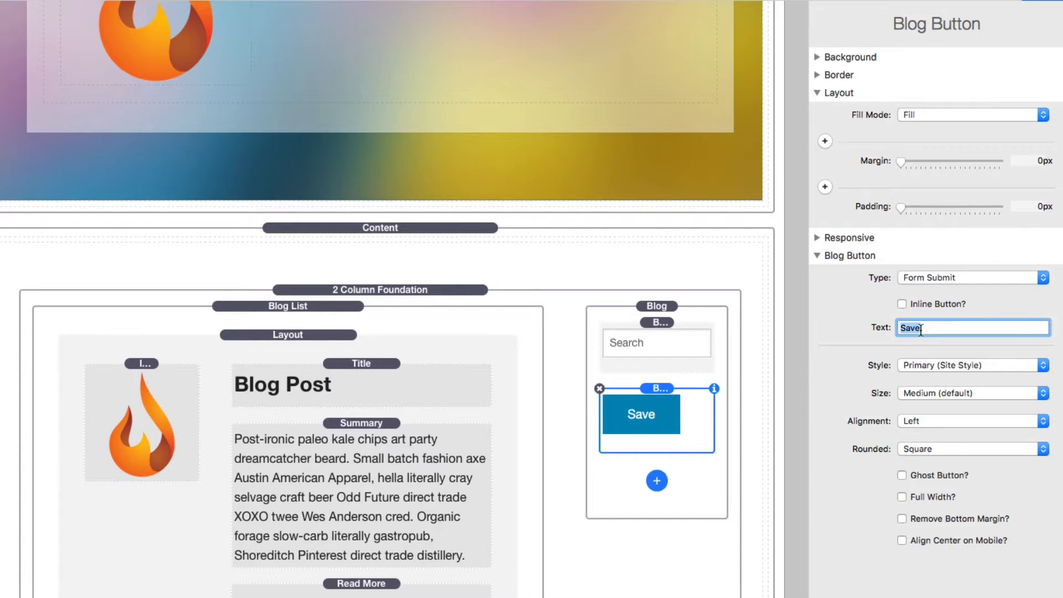
{"action": "type", "text": "Go"}
{"action": "key", "text": "Return"}
Step: Set the Go button's size to Tiny and its alignment to Right
{"action": "left_click", "coordinate": [931, 392]}
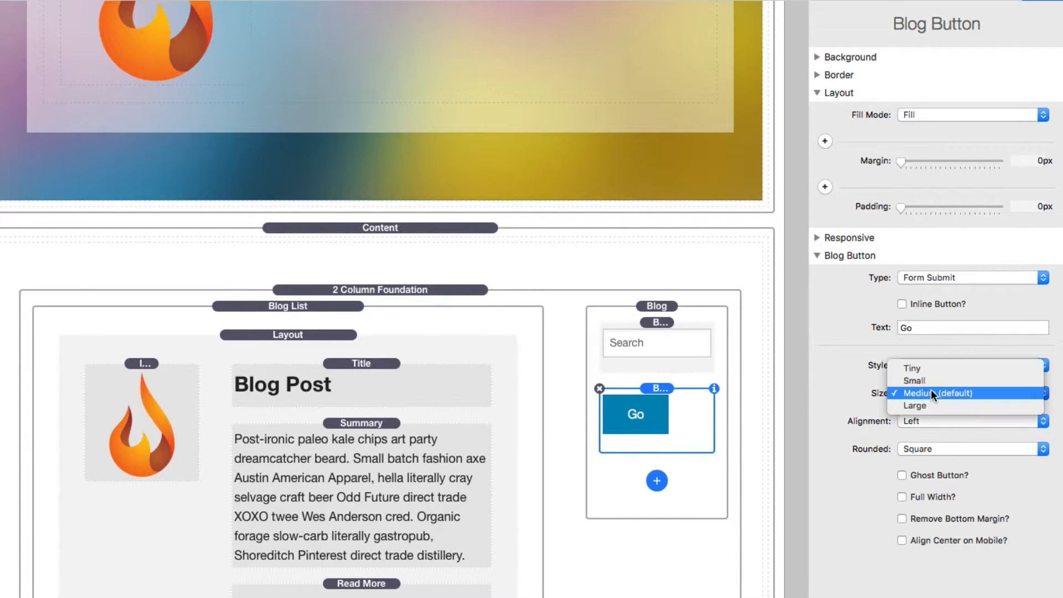
{"action": "left_click", "coordinate": [922, 367]}
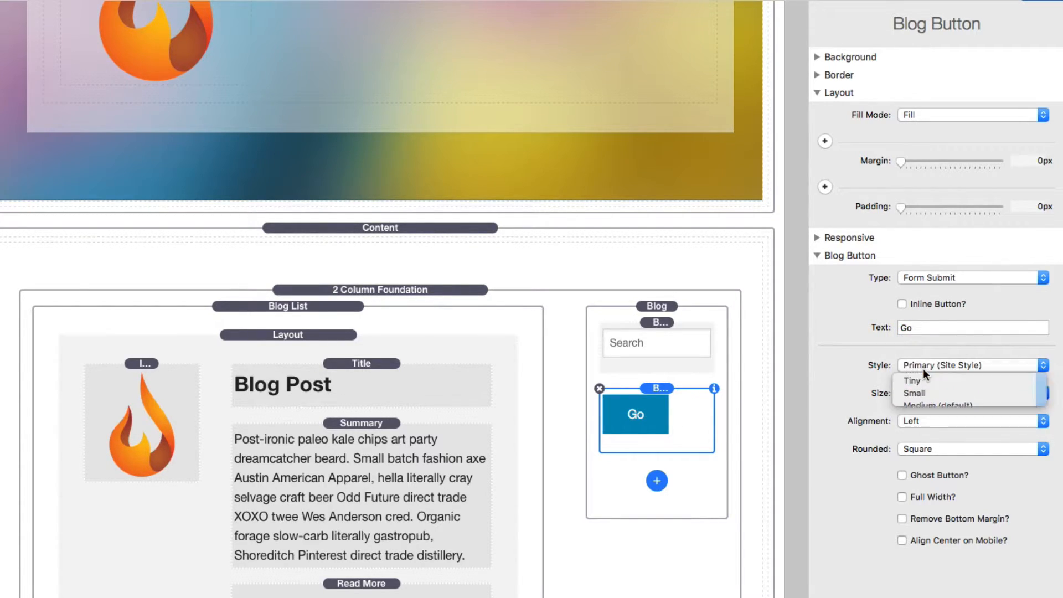
{"action": "left_click", "coordinate": [924, 420]}
{"action": "left_click", "coordinate": [924, 441]}
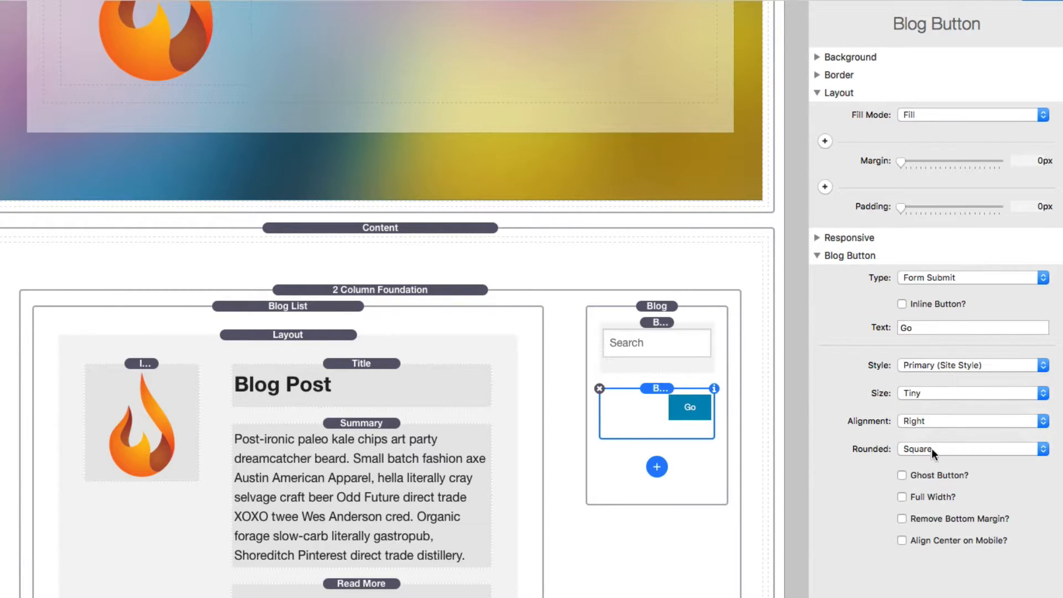
Step: Set the Go button's style to Secondary (Site Style) and select the enclosing Blog Filter
{"action": "left_click", "coordinate": [928, 367]}
{"action": "left_click", "coordinate": [927, 375]}
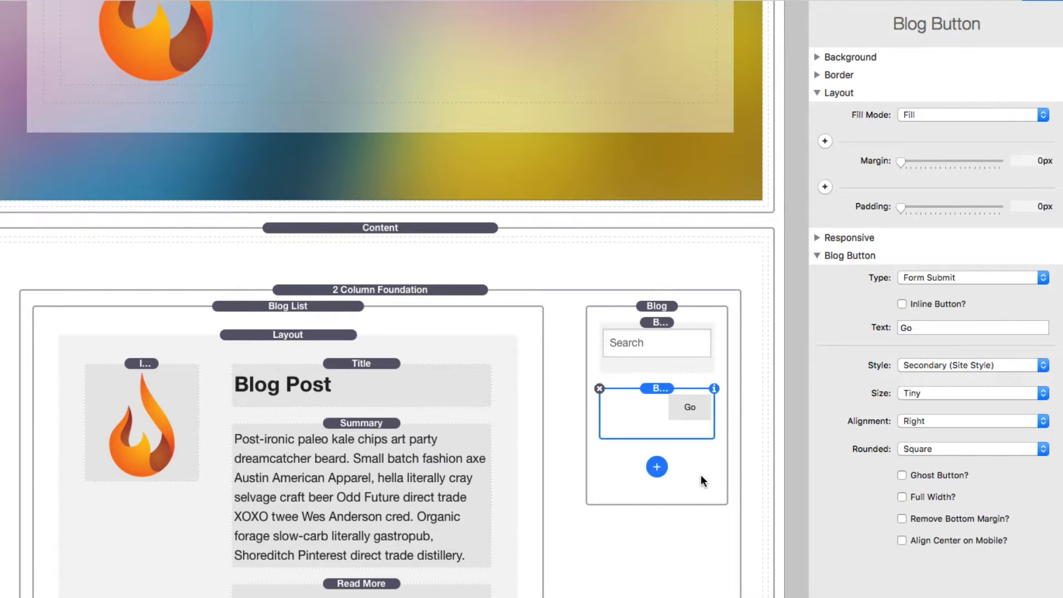
{"action": "left_click", "coordinate": [658, 302]}
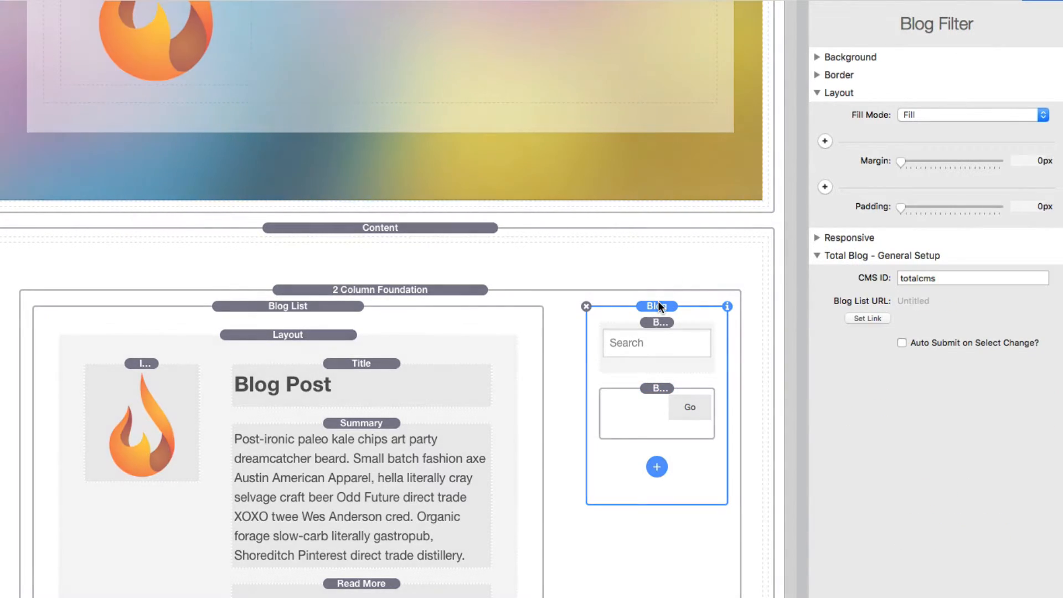
Step: Preview the blog list page to check the search field and Go button beside the posts
{"action": "key", "text": "super+r"}
{"action": "scroll", "coordinate": [658, 301], "scroll_direction": "down", "scroll_amount": 5}
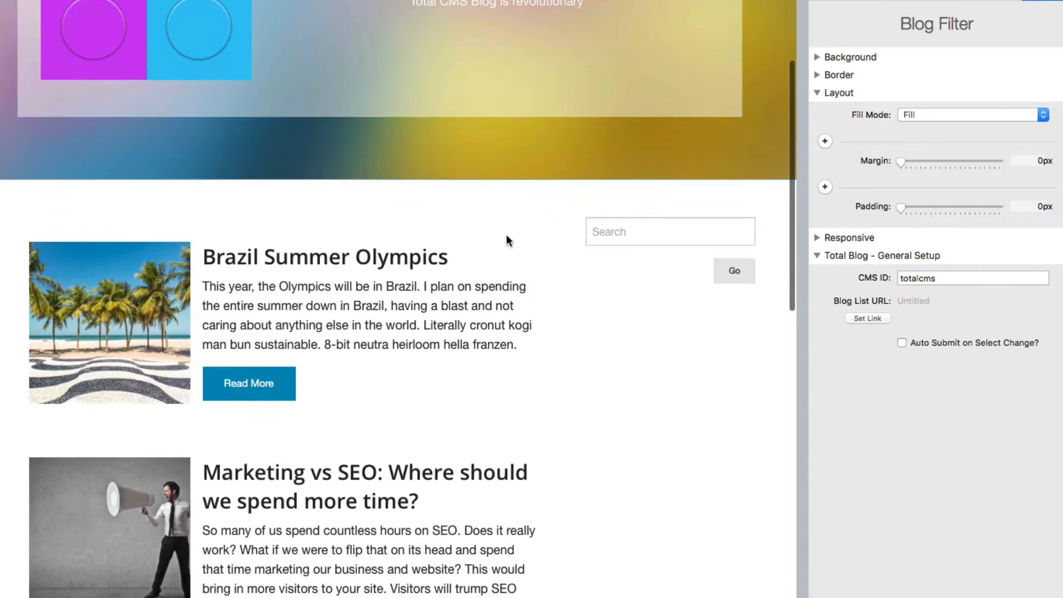
{"action": "left_click", "coordinate": [642, 234]}
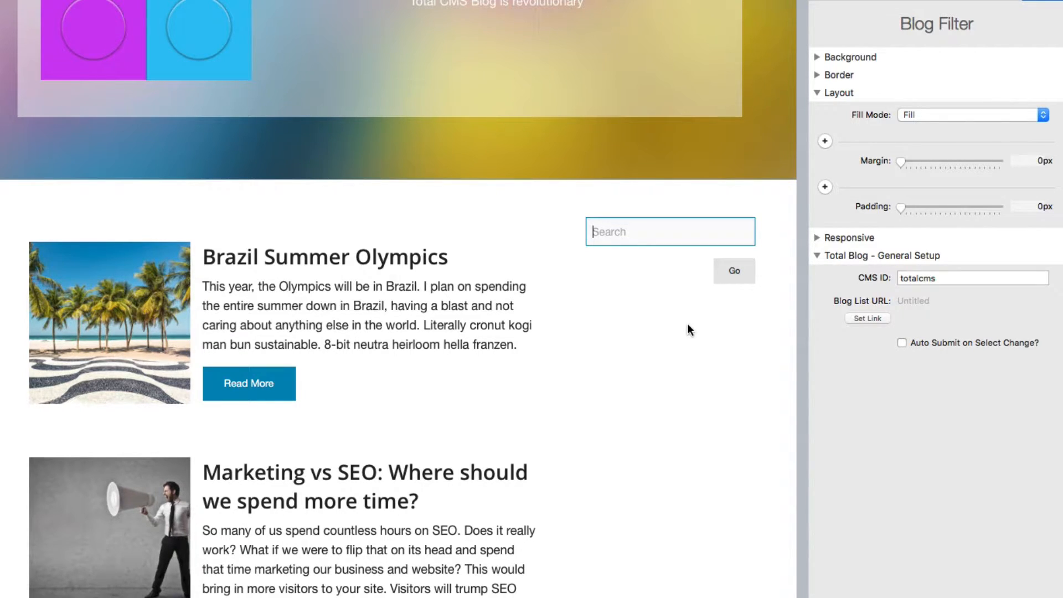
{"action": "scroll", "coordinate": [594, 315], "scroll_direction": "up", "scroll_amount": 1}
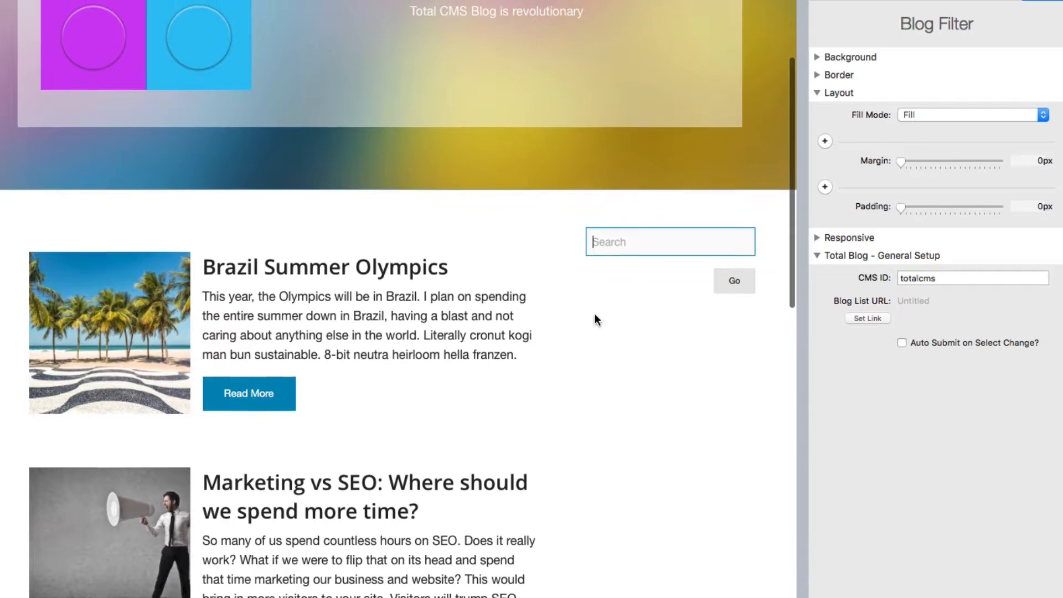
{"action": "key", "text": "super+r"}
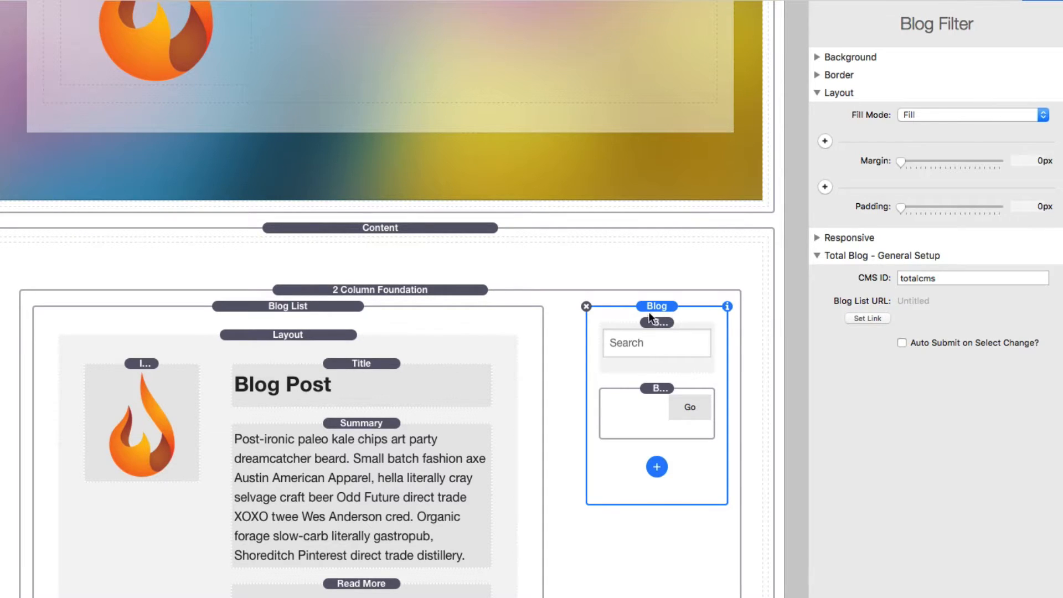
Step: Link the Blog Filter's Blog List URL to the Blog page
{"action": "left_click", "coordinate": [874, 317]}
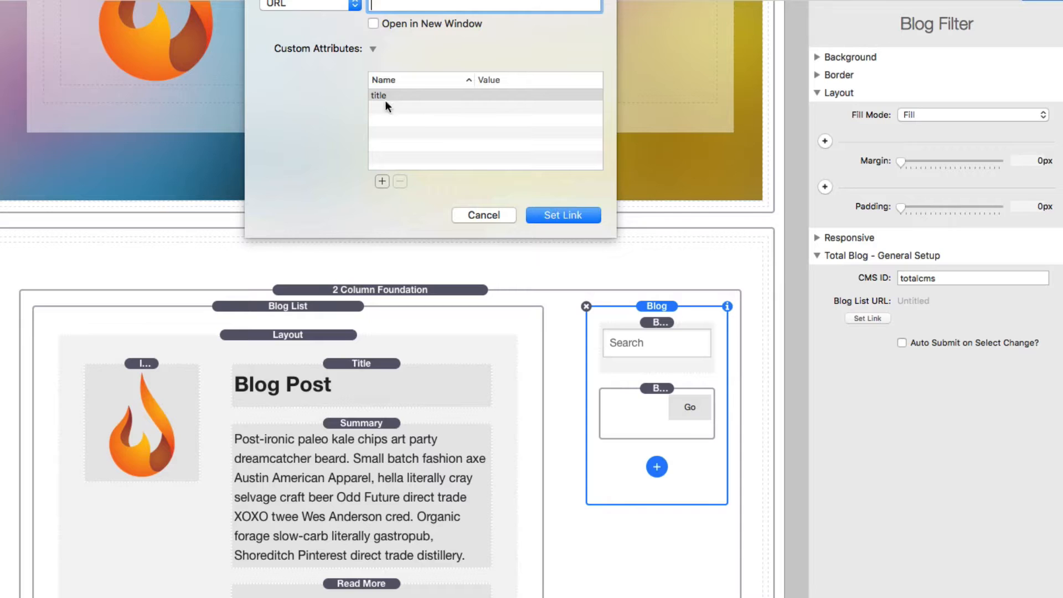
{"action": "left_click", "coordinate": [292, 3]}
{"action": "mouse_move", "coordinate": [291, 25]}
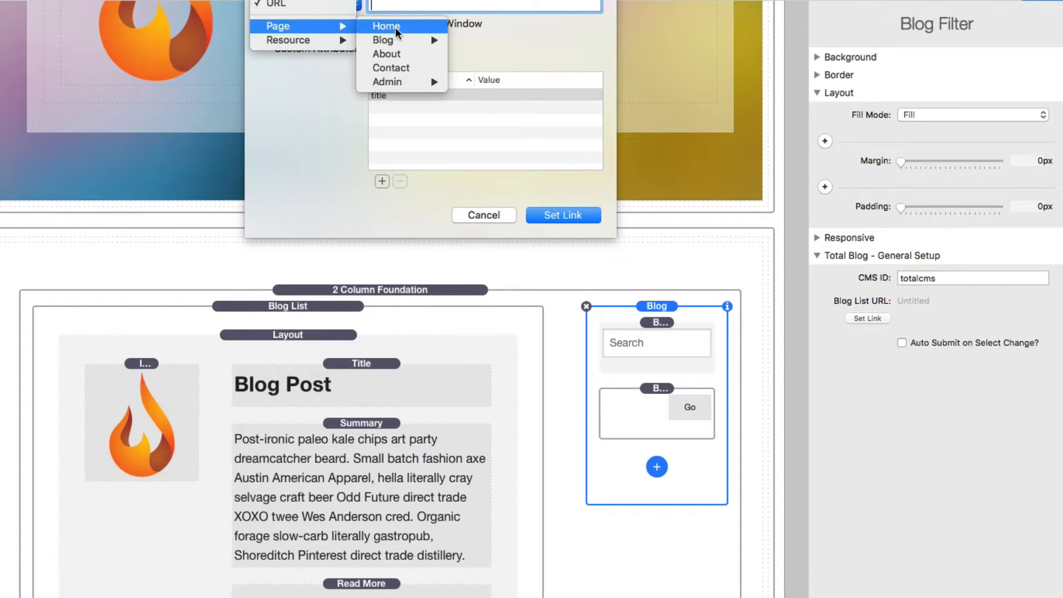
{"action": "left_click", "coordinate": [397, 39]}
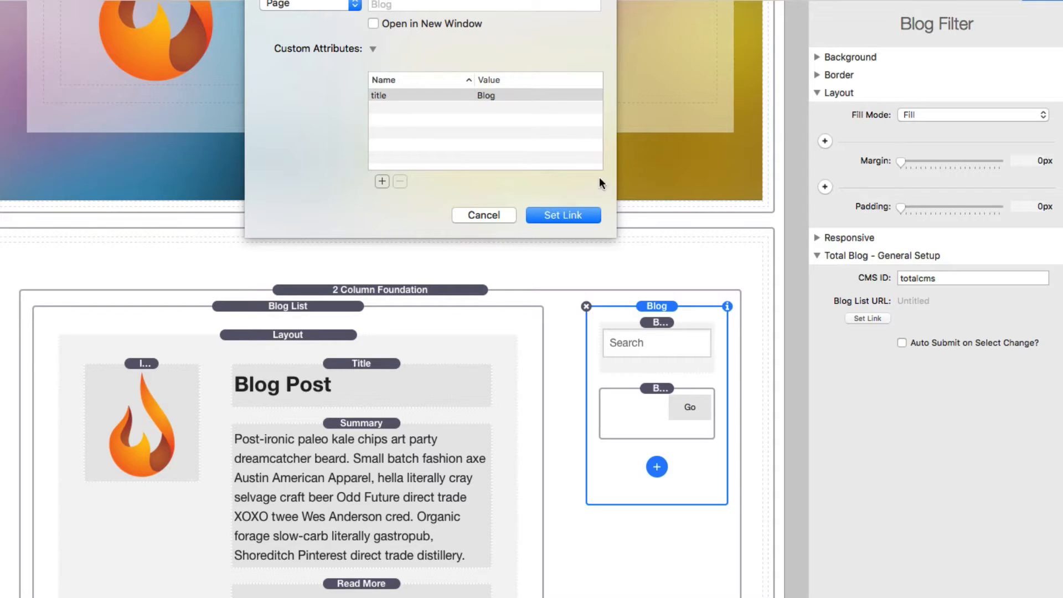
{"action": "left_click", "coordinate": [564, 211]}
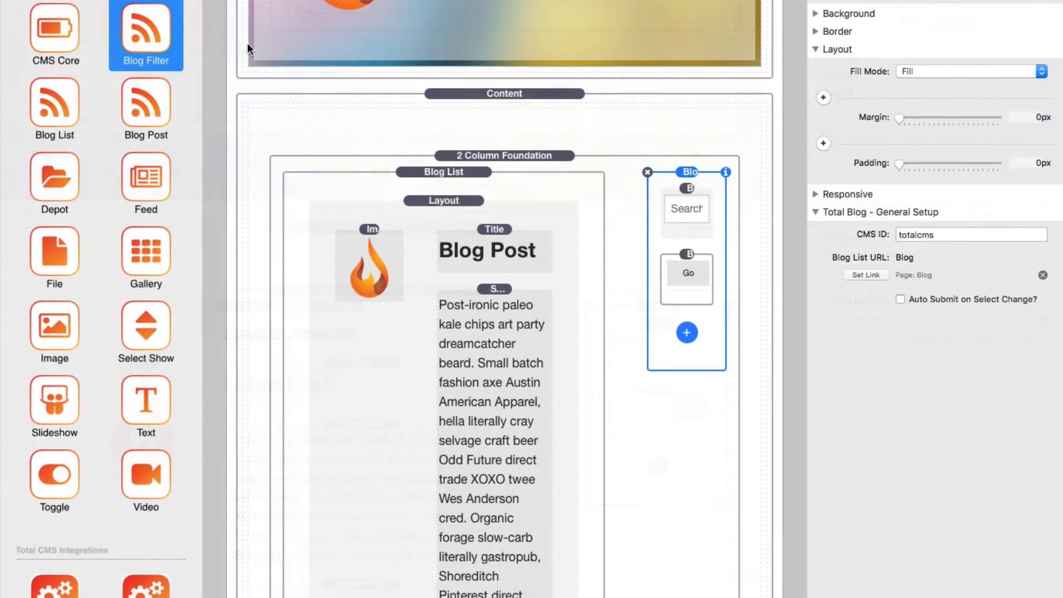
Step: Place a second Blog Filter below the first and add a Blog Links stack to it, with Categories as the data type
{"action": "left_click_drag", "start_coordinate": [172, 71], "coordinate": [697, 377]}
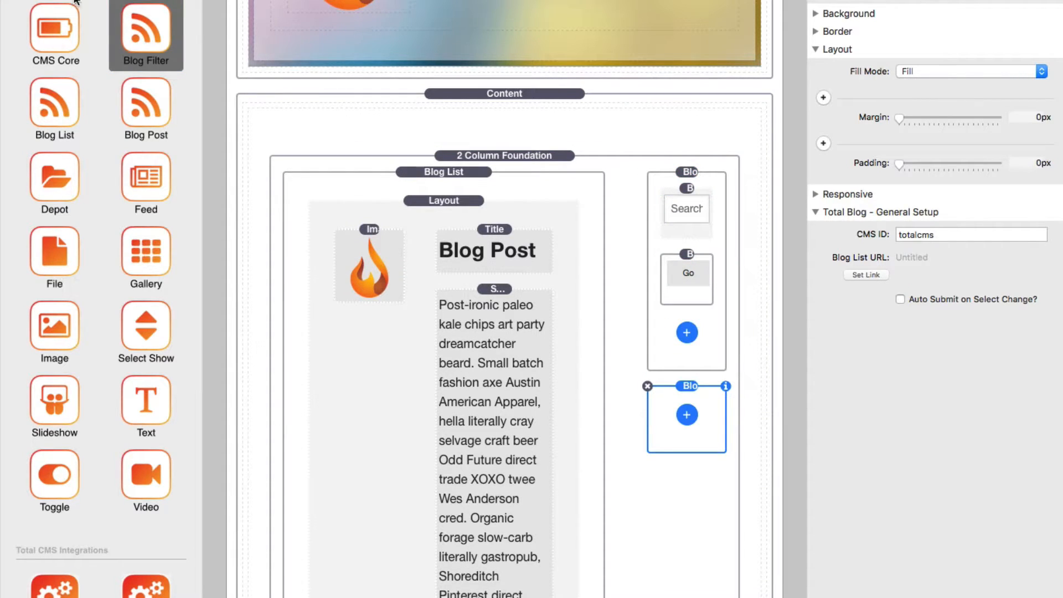
{"action": "key", "text": "super+l"}
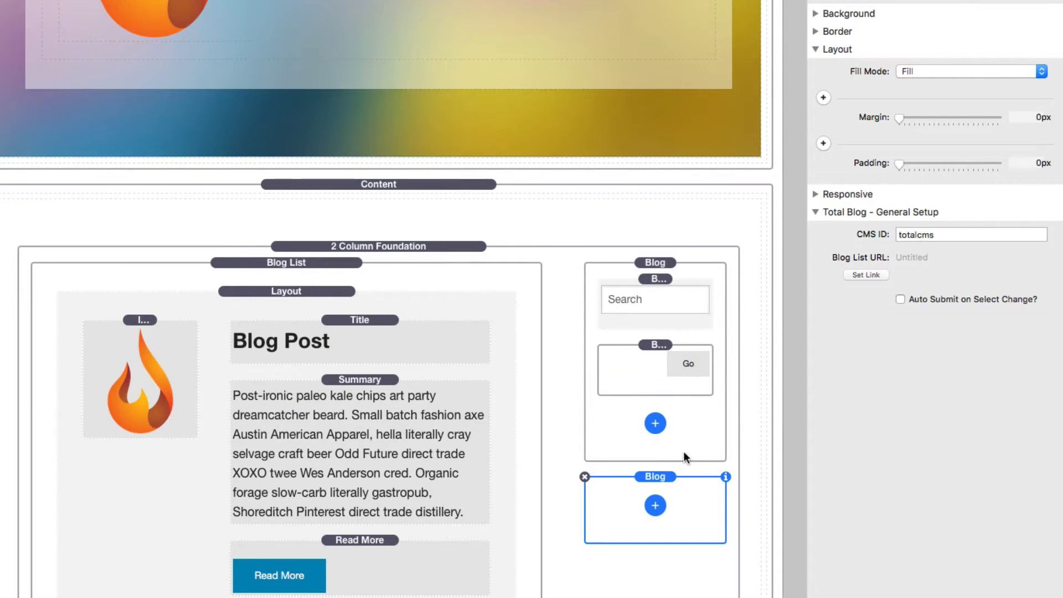
{"action": "left_click", "coordinate": [657, 504]}
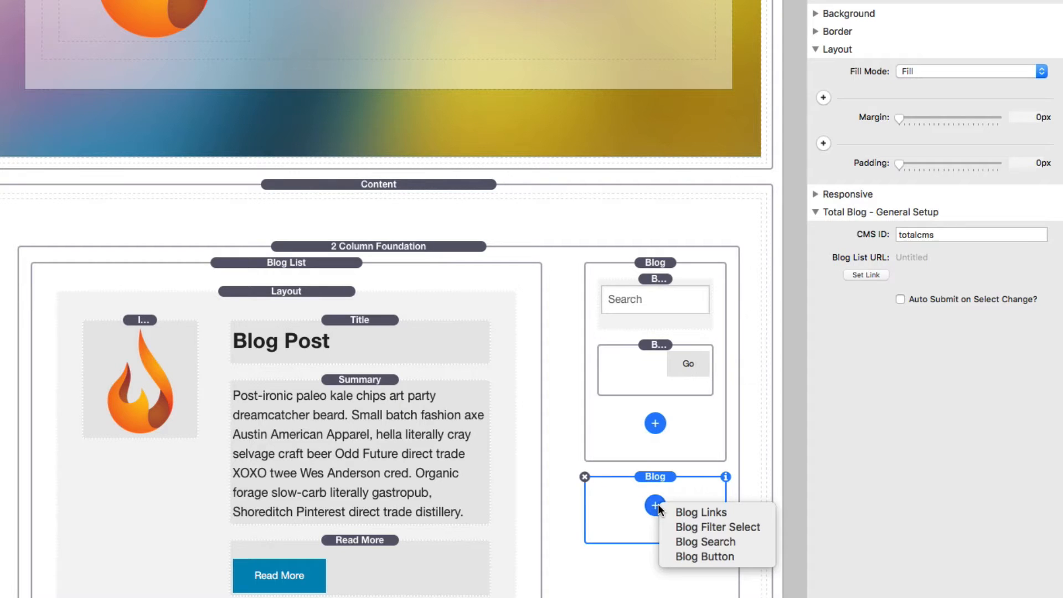
{"action": "left_click", "coordinate": [690, 511]}
{"action": "scroll", "coordinate": [690, 511], "scroll_direction": "down", "scroll_amount": 2}
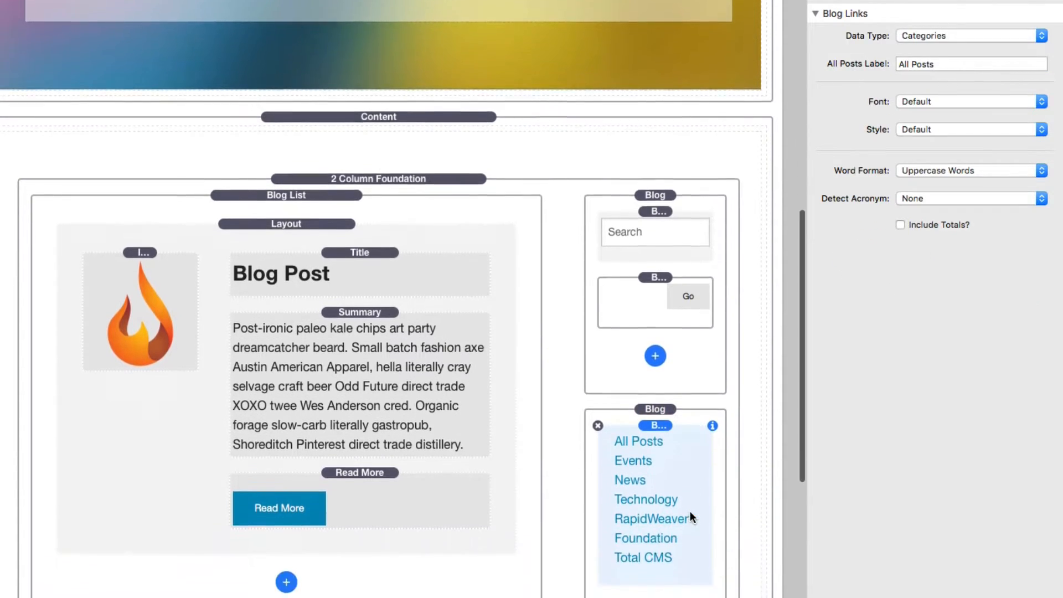
{"action": "scroll", "coordinate": [690, 517], "scroll_direction": "down", "scroll_amount": 3}
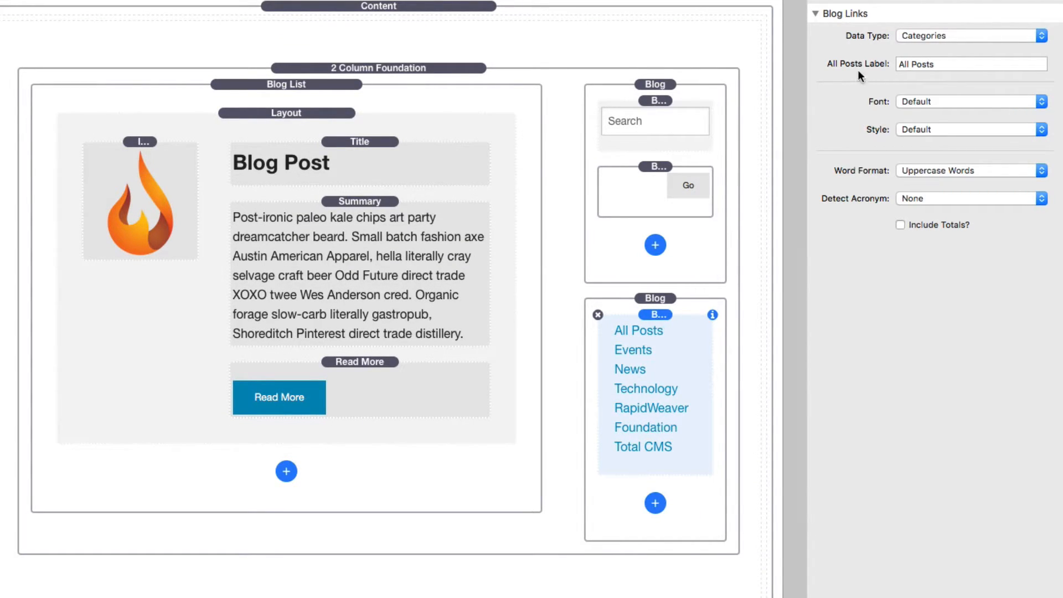
{"action": "left_click", "coordinate": [941, 34]}
{"action": "left_click", "coordinate": [939, 36]}
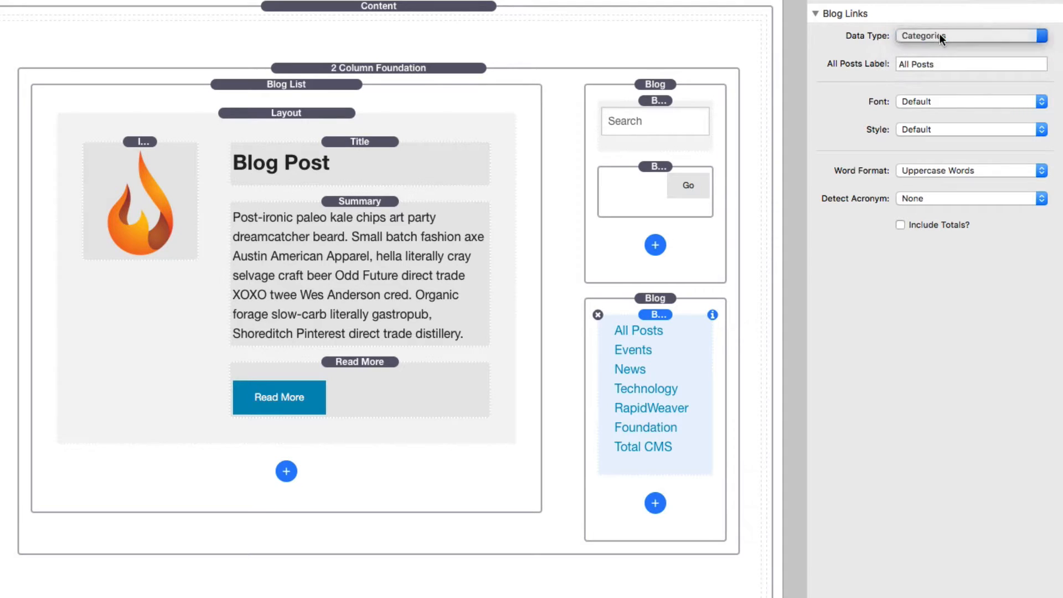
Step: Set the second Blog Filter's CMS ID to blog and link its Blog List URL to the Blog page
{"action": "left_click", "coordinate": [656, 297]}
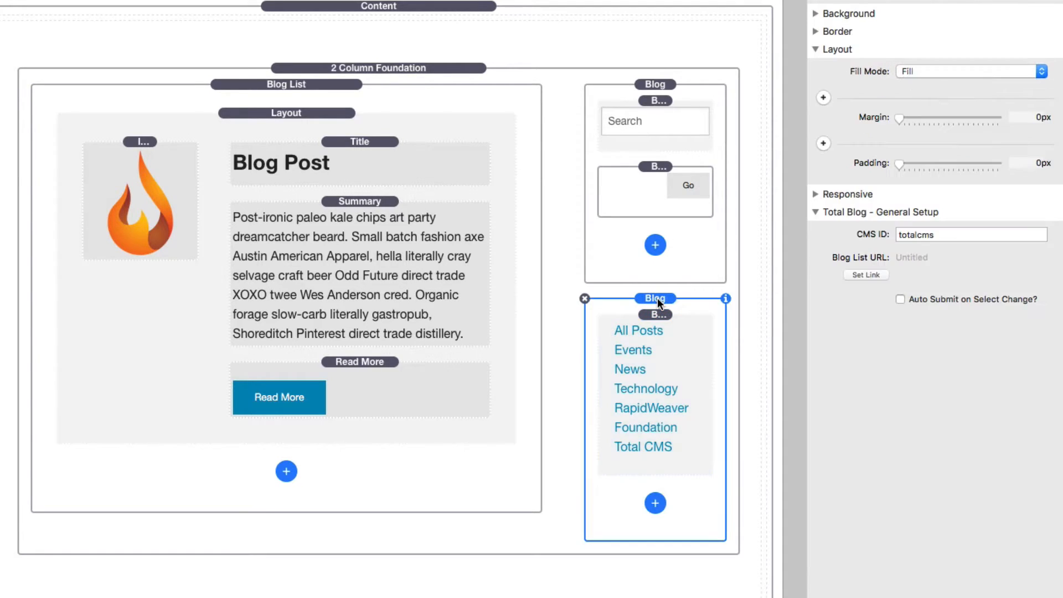
{"action": "double_click", "coordinate": [962, 233]}
{"action": "type", "text": "blog"}
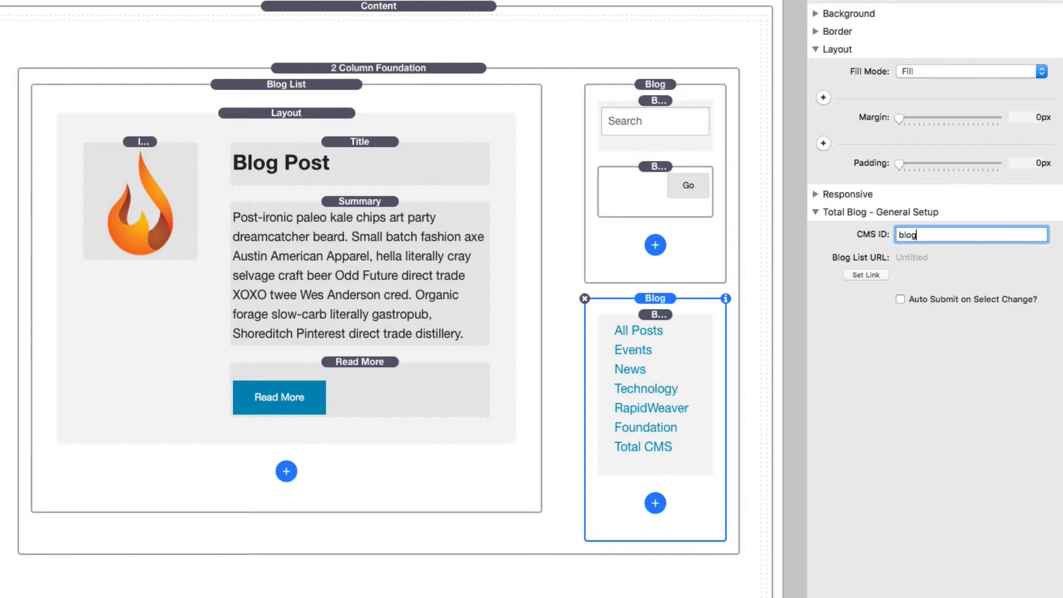
{"action": "key", "text": "Return"}
{"action": "left_click", "coordinate": [864, 273]}
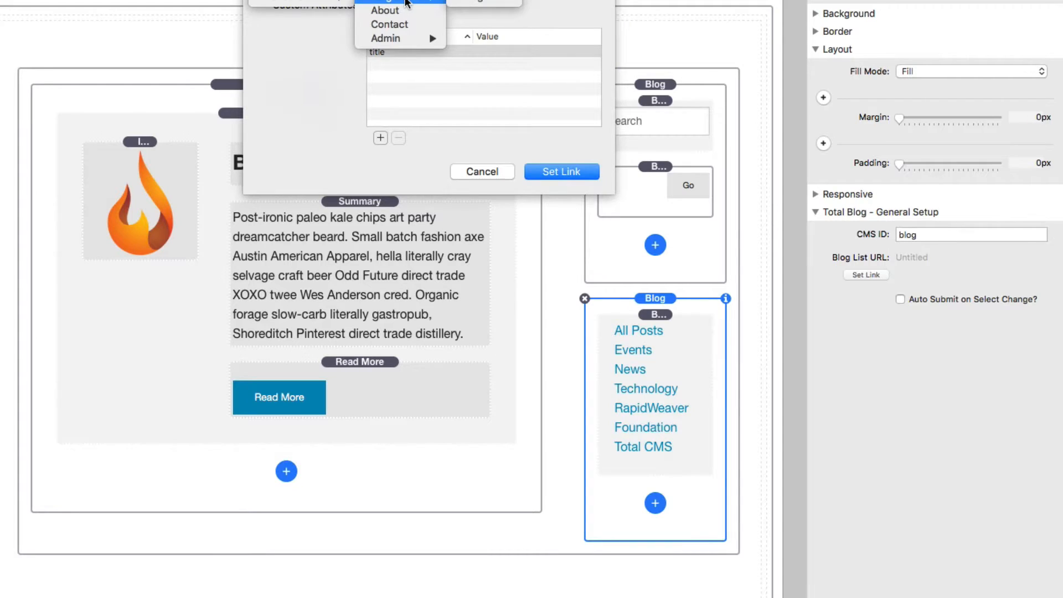
{"action": "left_click", "coordinate": [402, 3]}
{"action": "left_click", "coordinate": [561, 170]}
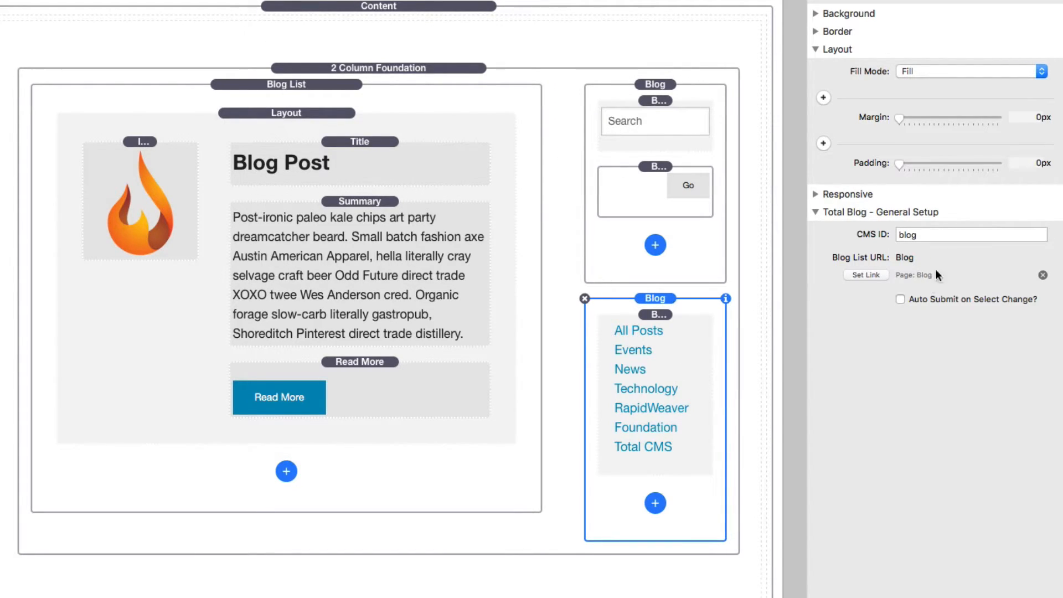
{"action": "left_click", "coordinate": [948, 234]}
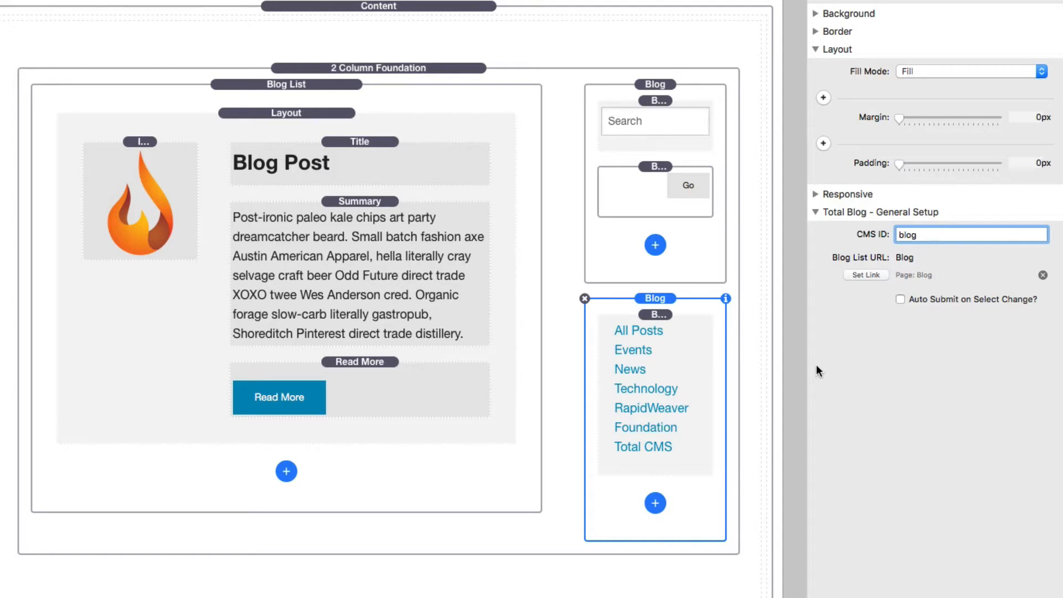
Step: Examine the category and tag links in the blog page preview and filter the posts by the Brazil tag
{"action": "left_click", "coordinate": [659, 330]}
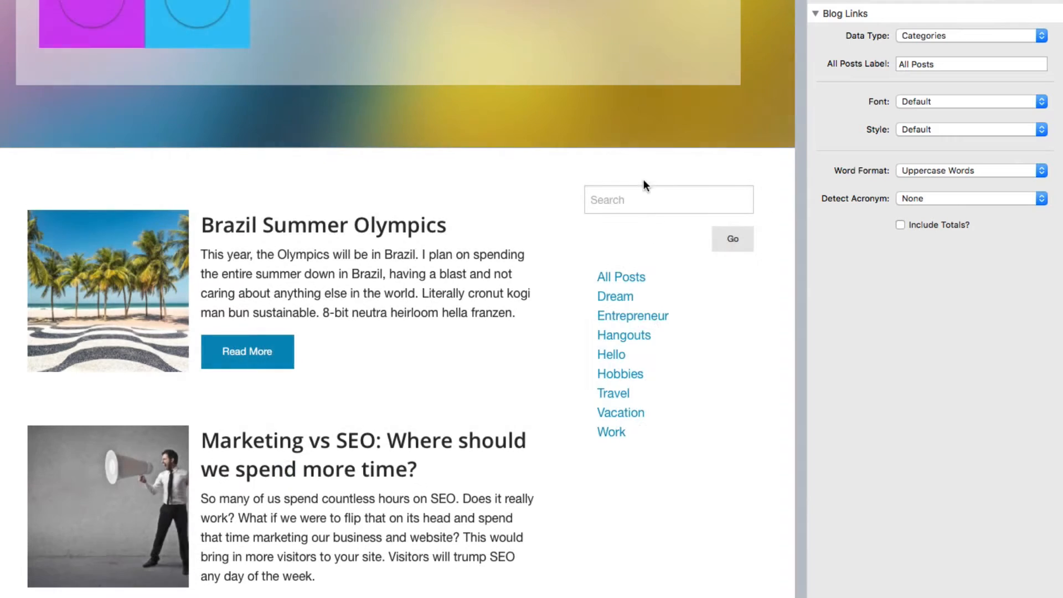
{"action": "left_click", "coordinate": [607, 198]}
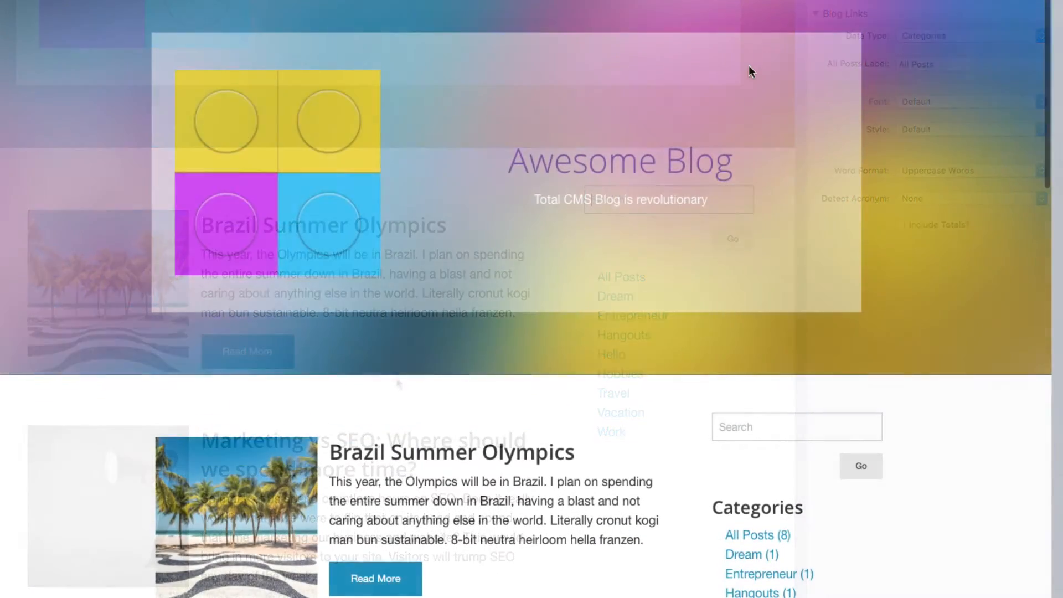
{"action": "scroll", "coordinate": [748, 65], "scroll_direction": "down", "scroll_amount": 6}
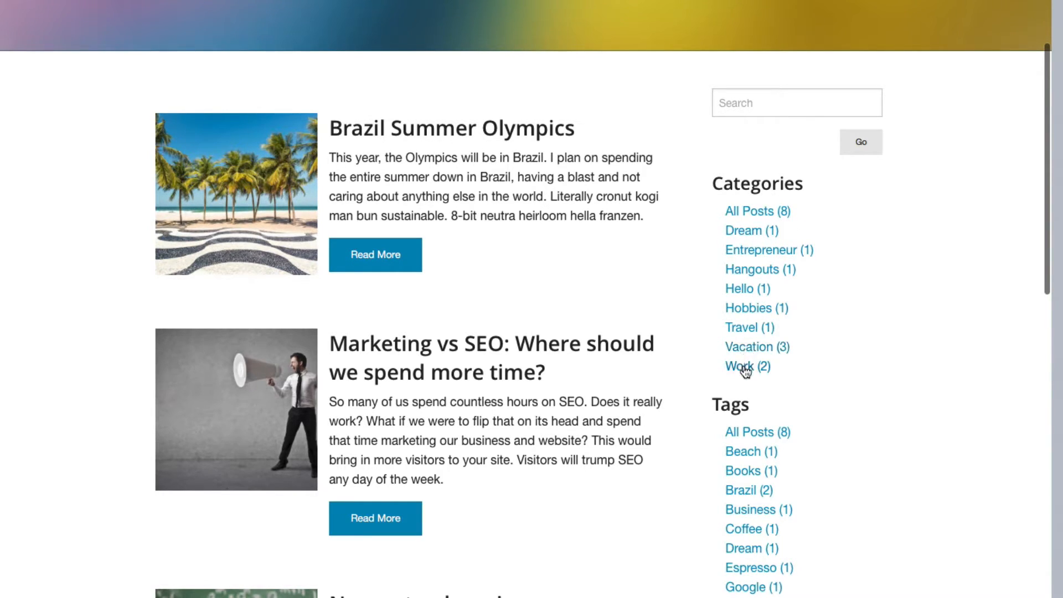
{"action": "scroll", "coordinate": [760, 357], "scroll_direction": "down", "scroll_amount": 4}
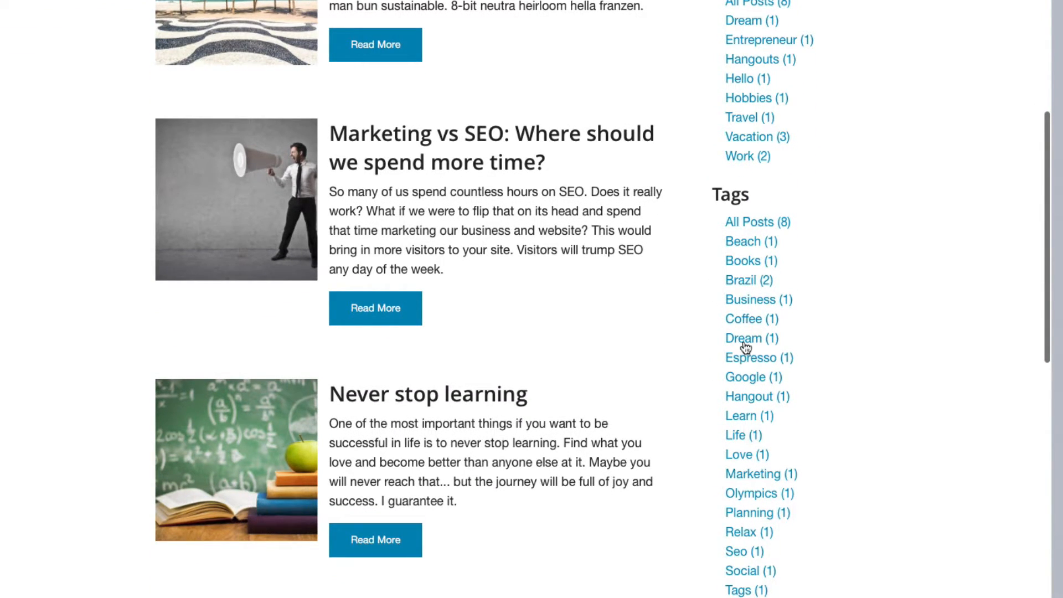
{"action": "left_click", "coordinate": [753, 281]}
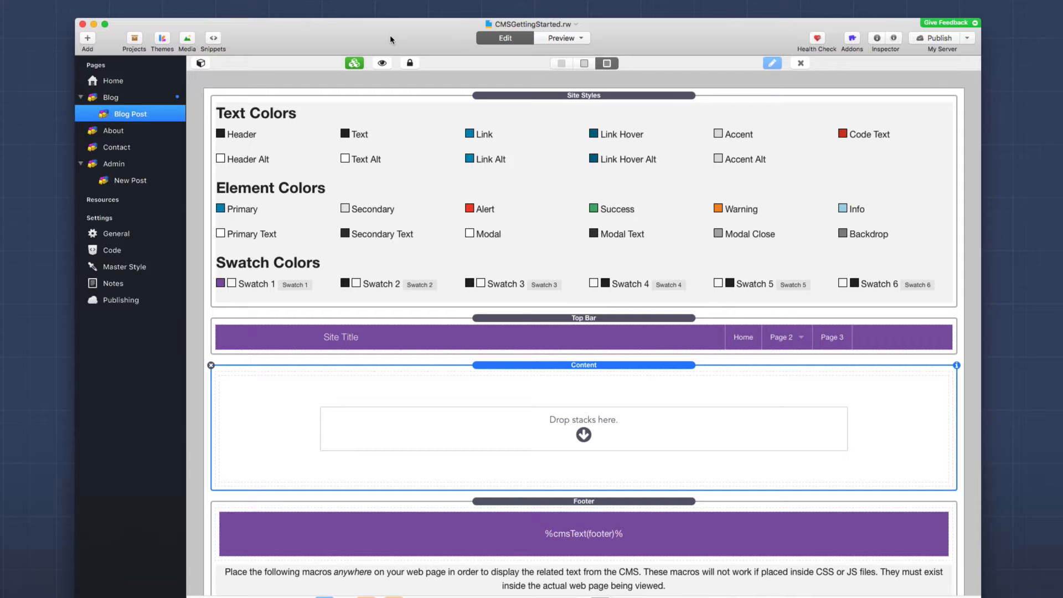
Step: Place a Blog Post stack in the Content area of the Blog Post page
{"action": "left_click", "coordinate": [202, 64]}
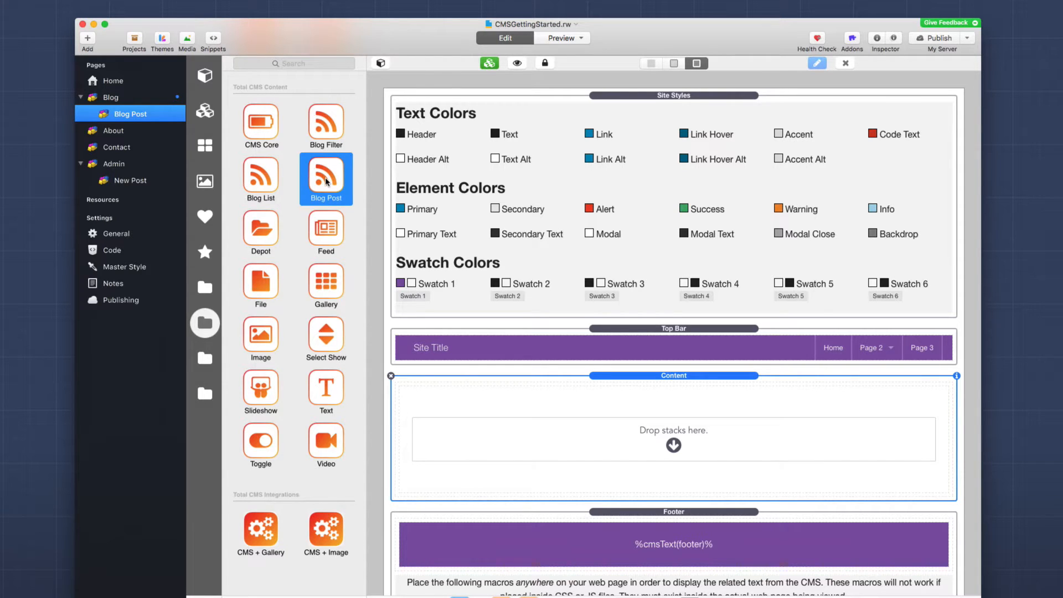
{"action": "left_click_drag", "start_coordinate": [326, 181], "coordinate": [615, 437]}
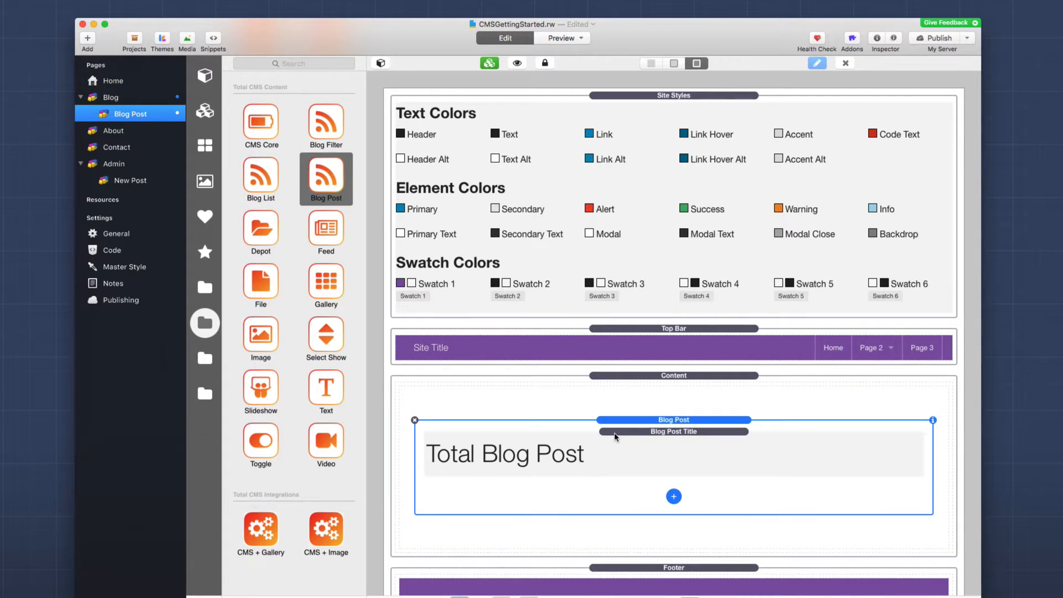
{"action": "left_click", "coordinate": [380, 64]}
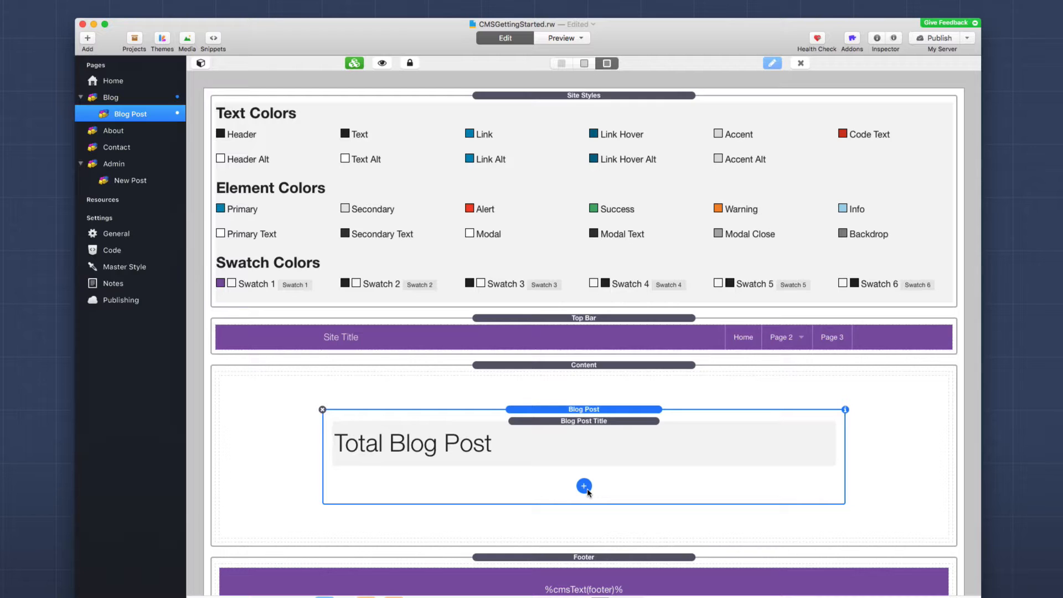
Step: Add a Blog Post Date stack below the title in the Blog Post stack
{"action": "scroll", "coordinate": [588, 492], "scroll_direction": "down", "scroll_amount": 1}
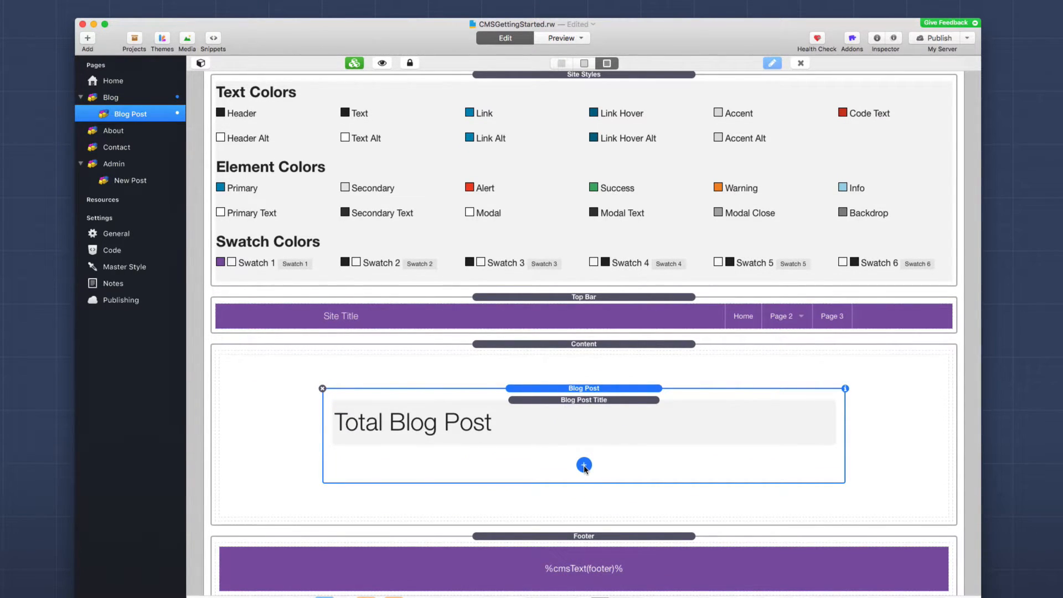
{"action": "left_click", "coordinate": [585, 466]}
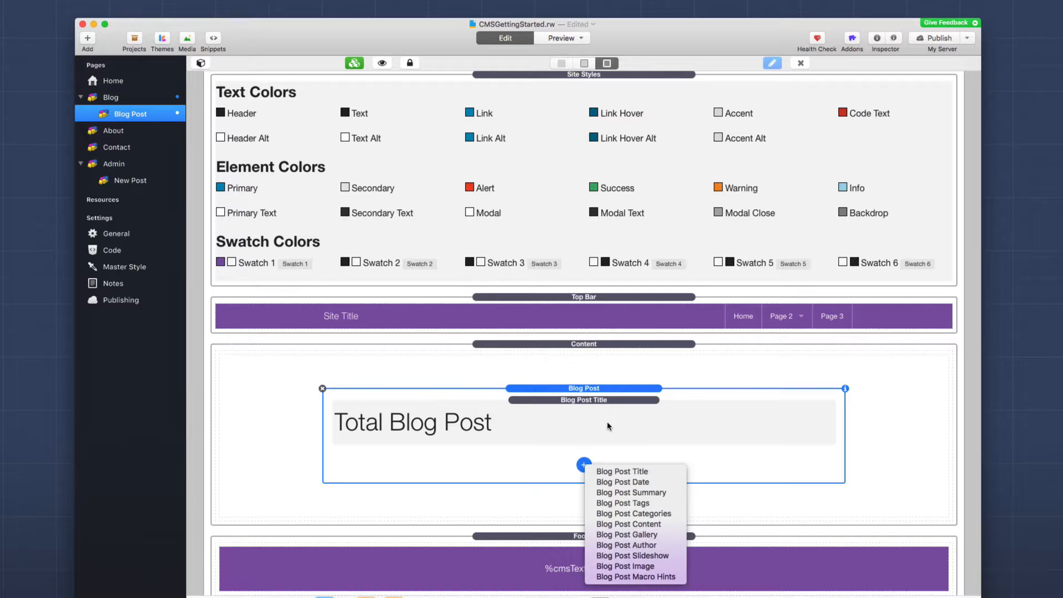
{"action": "left_click", "coordinate": [627, 483]}
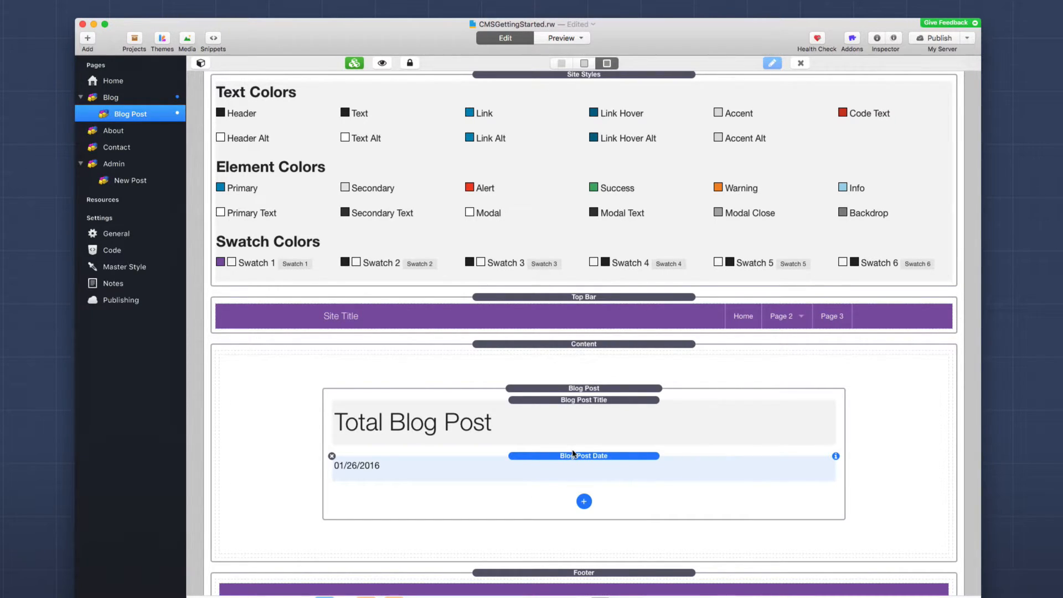
Step: Add a Blog Post Macro Hints stack below the date in the Blog Post stack and review its macros
{"action": "left_click", "coordinate": [584, 502]}
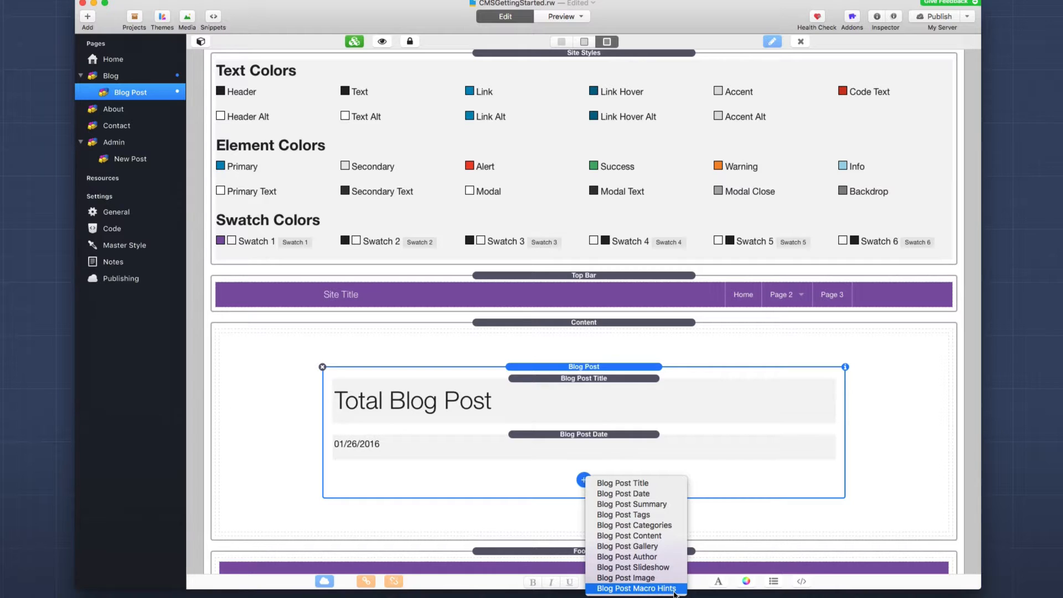
{"action": "left_click", "coordinate": [673, 589]}
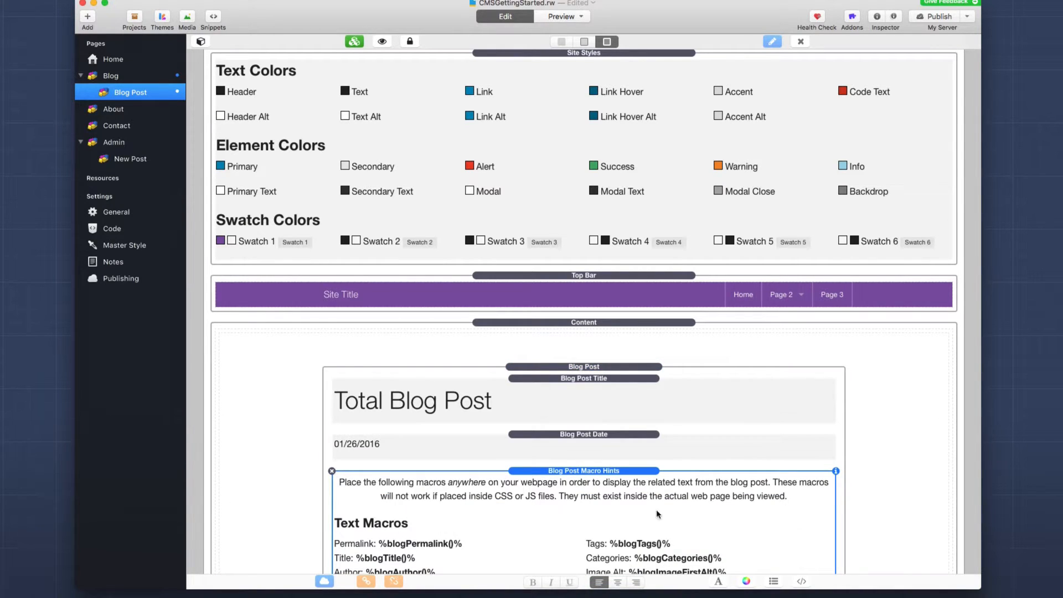
{"action": "scroll", "coordinate": [655, 496], "scroll_direction": "down", "scroll_amount": 6}
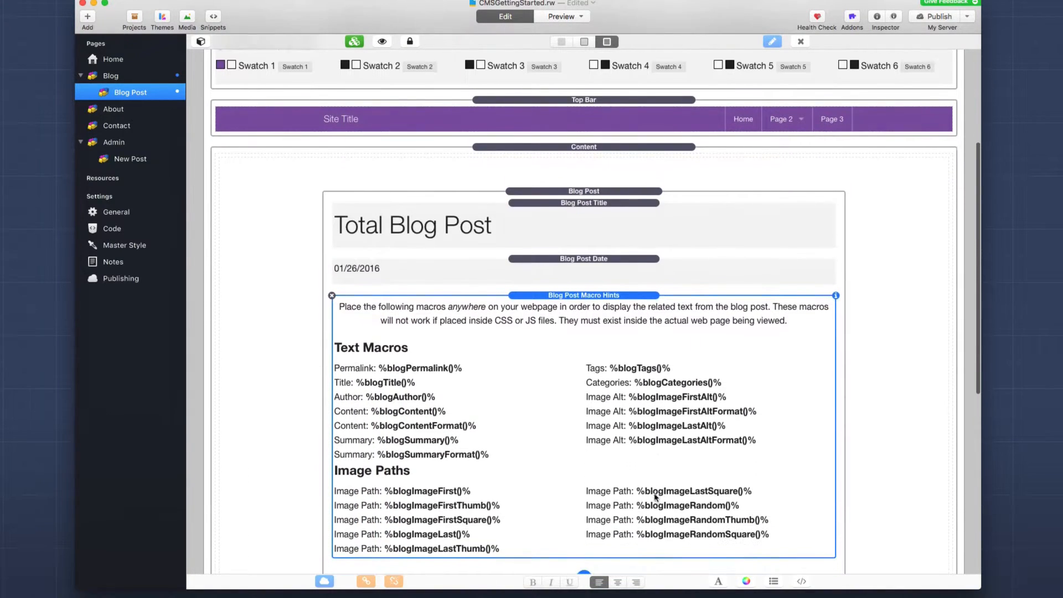
Step: Compare the blog post macros in the hints stack with the CMS text and path macros in the footer
{"action": "scroll", "coordinate": [520, 357], "scroll_direction": "down", "scroll_amount": 12}
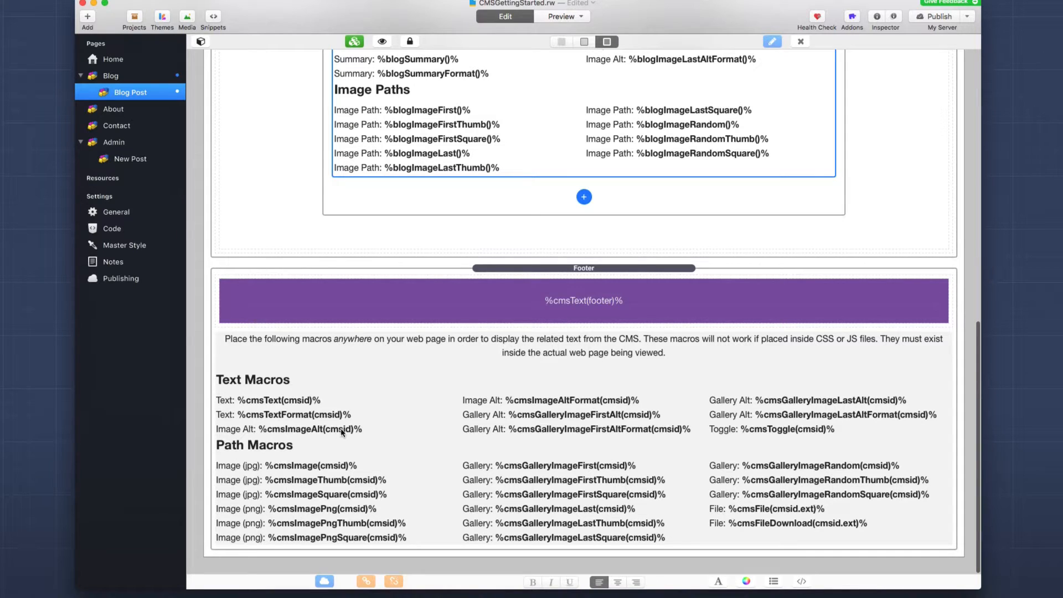
{"action": "scroll", "coordinate": [341, 431], "scroll_direction": "up", "scroll_amount": 6}
{"action": "scroll", "coordinate": [341, 432], "scroll_direction": "up", "scroll_amount": 4}
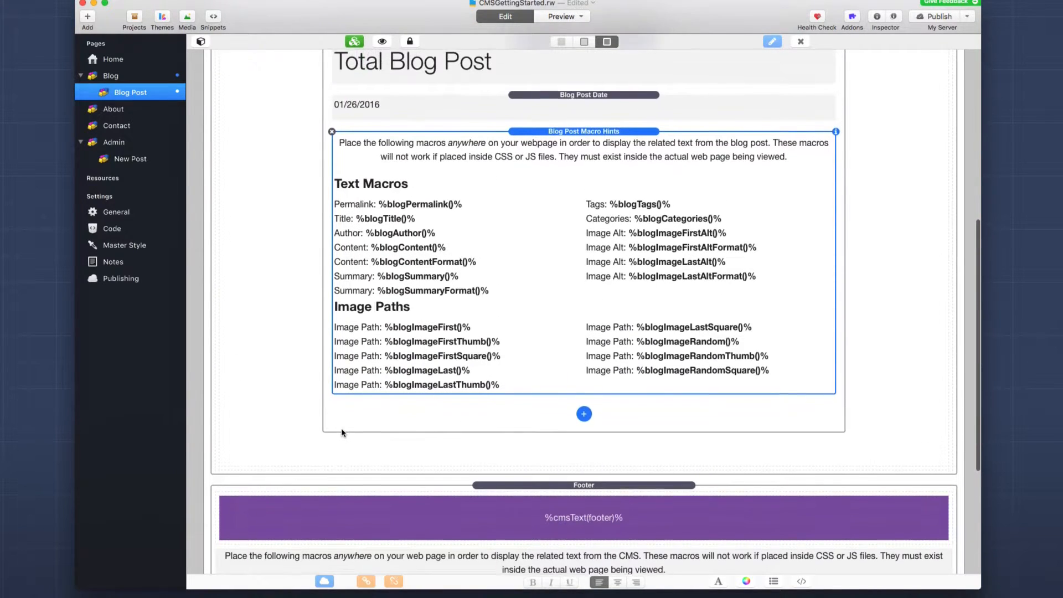
{"action": "scroll", "coordinate": [341, 433], "scroll_direction": "up", "scroll_amount": 1}
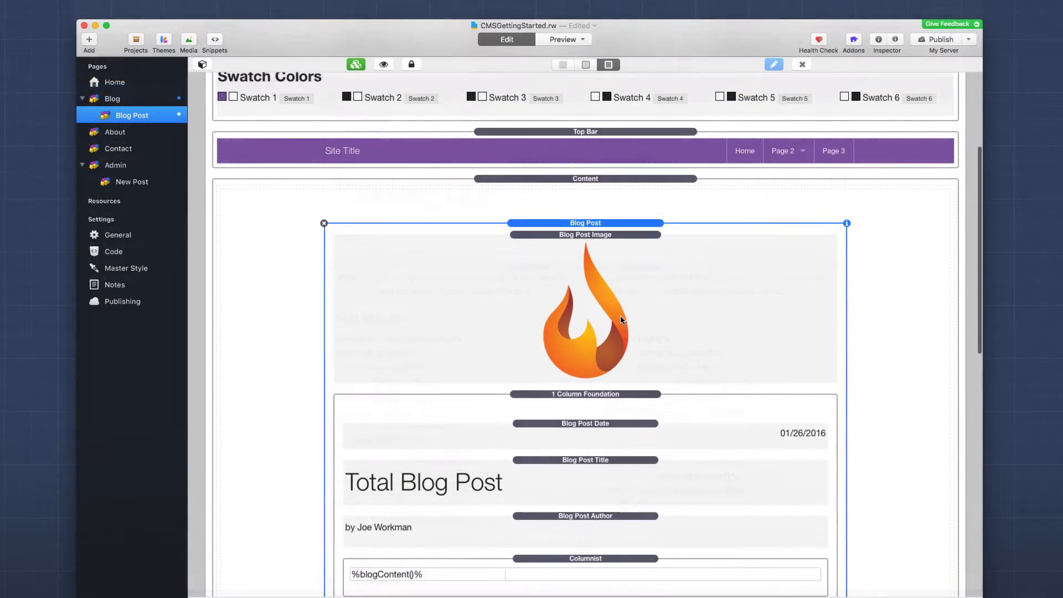
Step: Examine the Blog Post Image stack at the start of the completed Blog Post layout
{"action": "scroll", "coordinate": [620, 314], "scroll_direction": "down", "scroll_amount": 1}
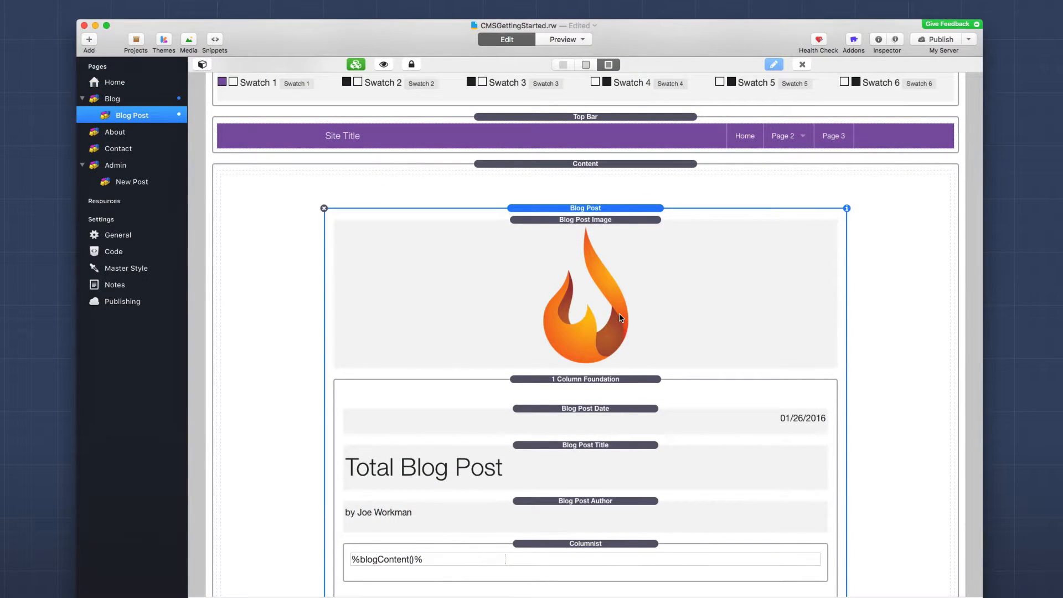
{"action": "scroll", "coordinate": [620, 314], "scroll_direction": "down", "scroll_amount": 3}
{"action": "scroll", "coordinate": [620, 317], "scroll_direction": "down", "scroll_amount": 1}
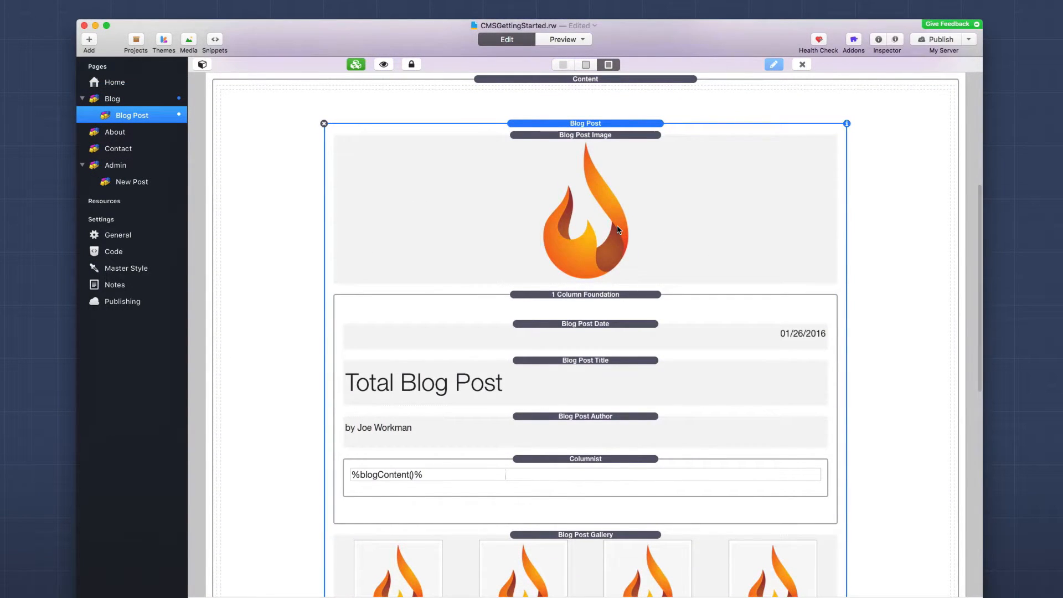
{"action": "left_click", "coordinate": [603, 184]}
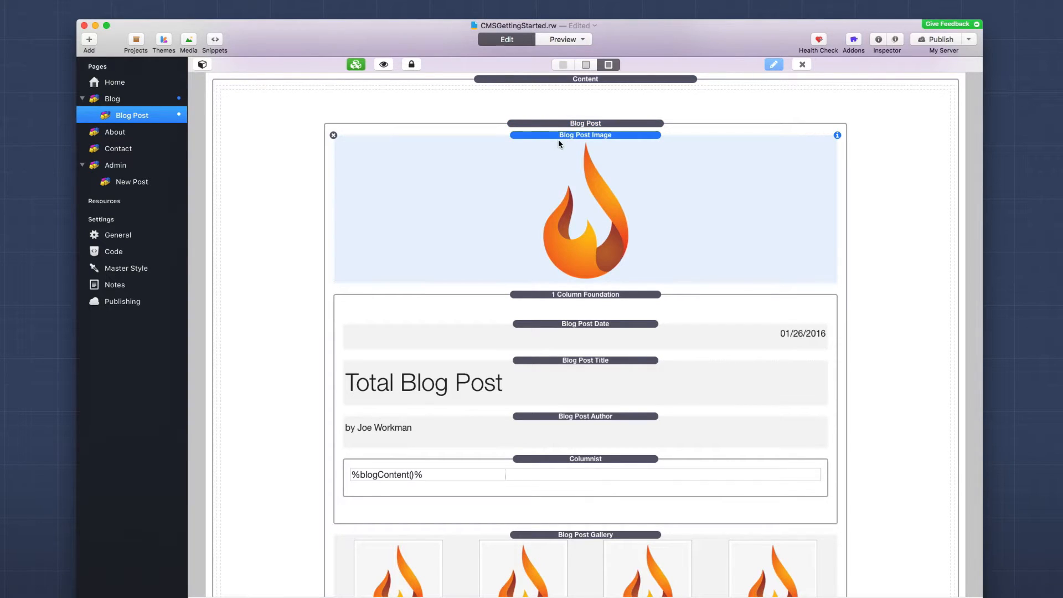
Step: Examine the 1 Column Foundation stack with its date, title and author stacks and the Columnist stack containing the %blogContent()% macro
{"action": "scroll", "coordinate": [557, 164], "scroll_direction": "down", "scroll_amount": 5}
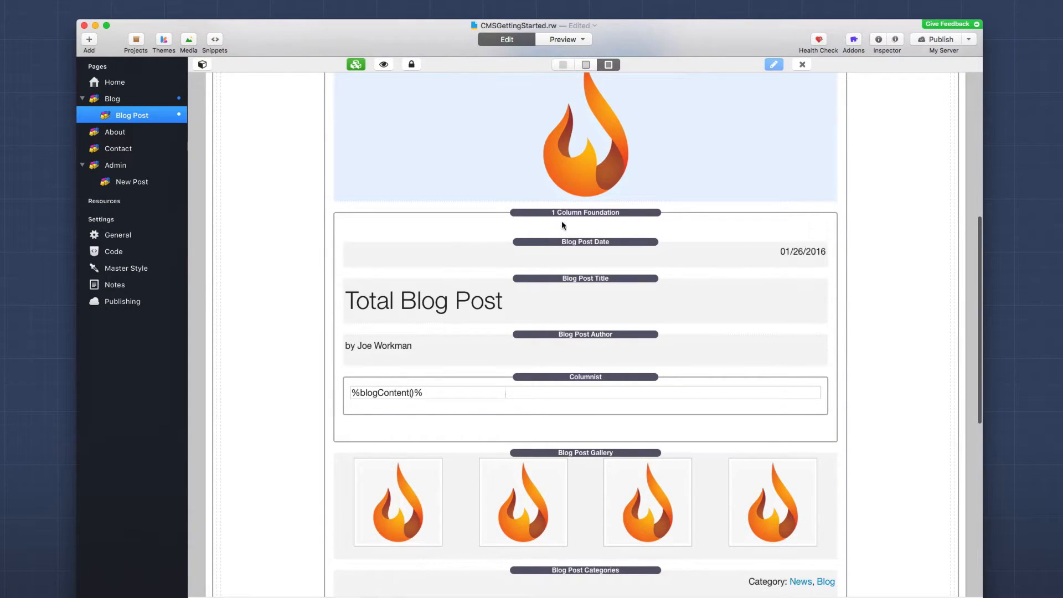
{"action": "left_click", "coordinate": [559, 215]}
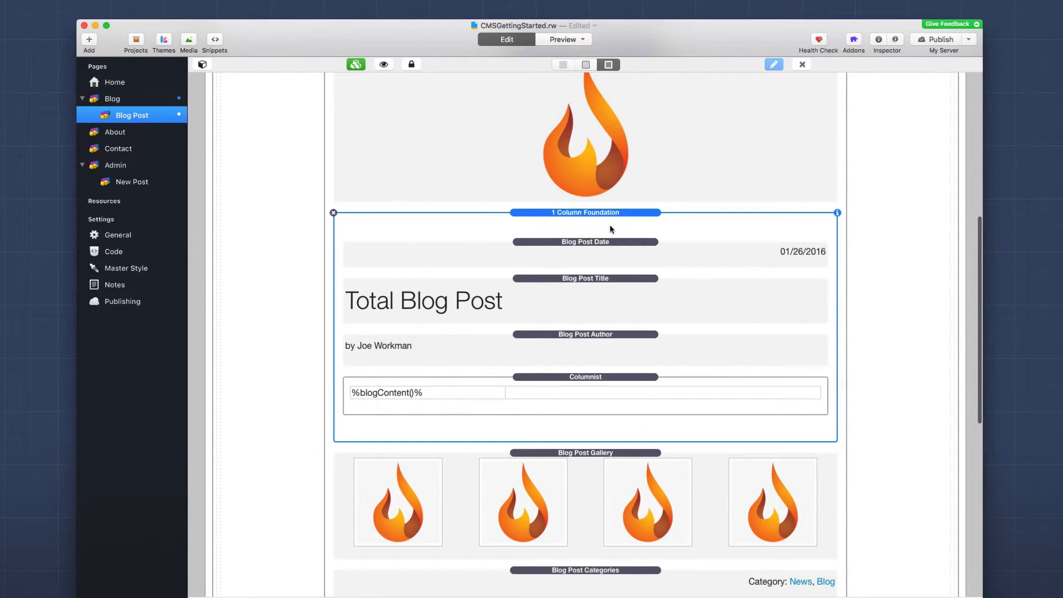
{"action": "left_click", "coordinate": [579, 249]}
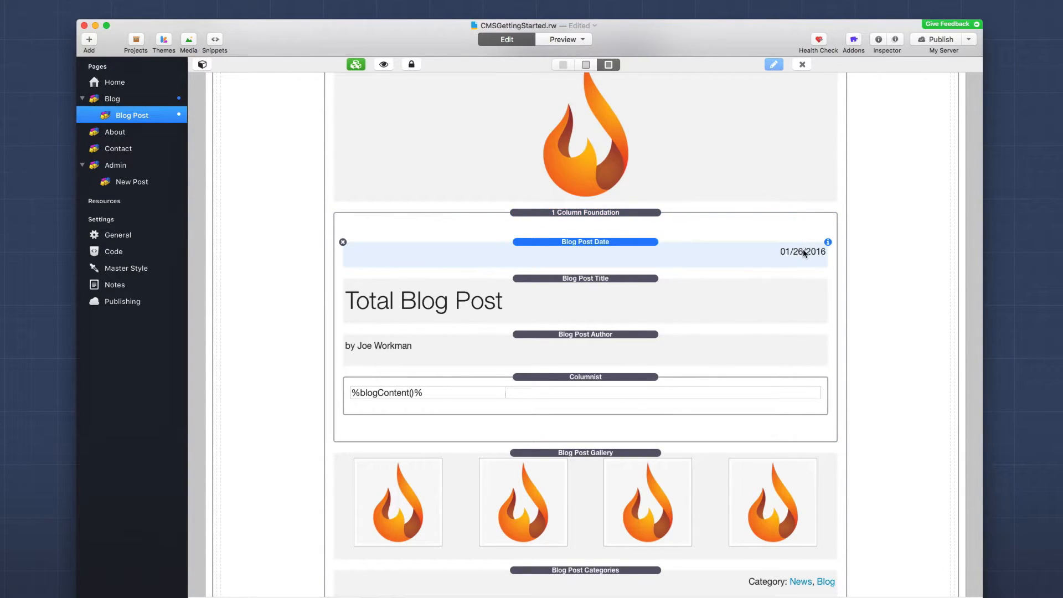
{"action": "left_click", "coordinate": [607, 293]}
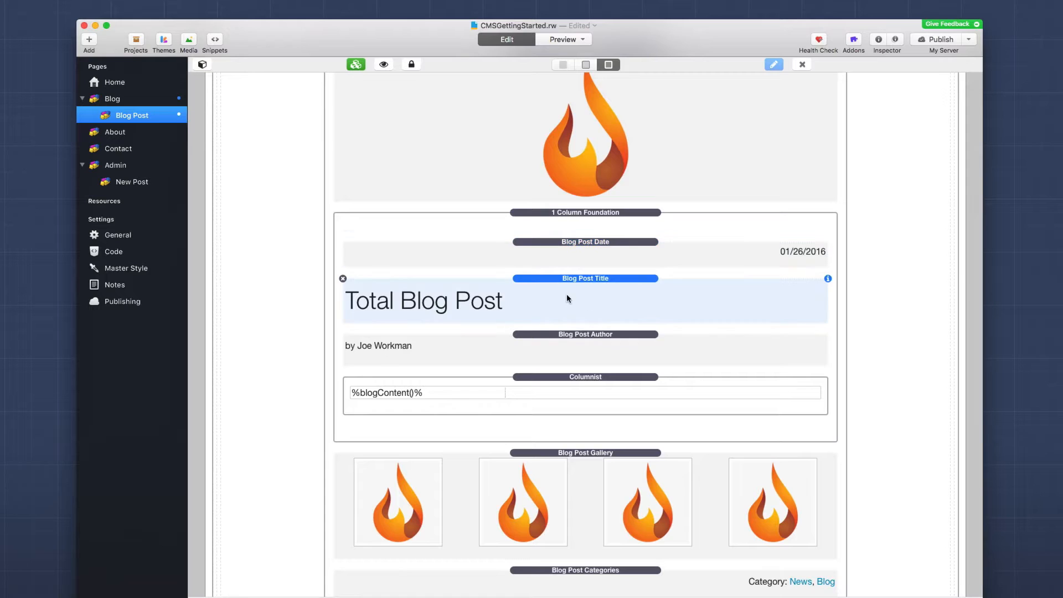
{"action": "left_click", "coordinate": [561, 342]}
{"action": "left_click", "coordinate": [565, 378]}
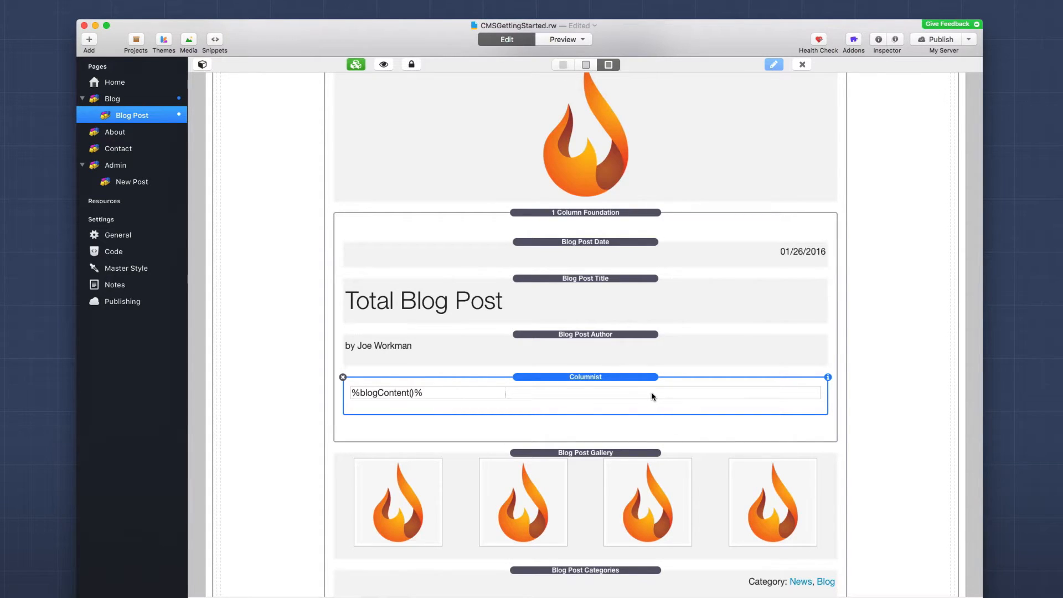
{"action": "left_click", "coordinate": [449, 394]}
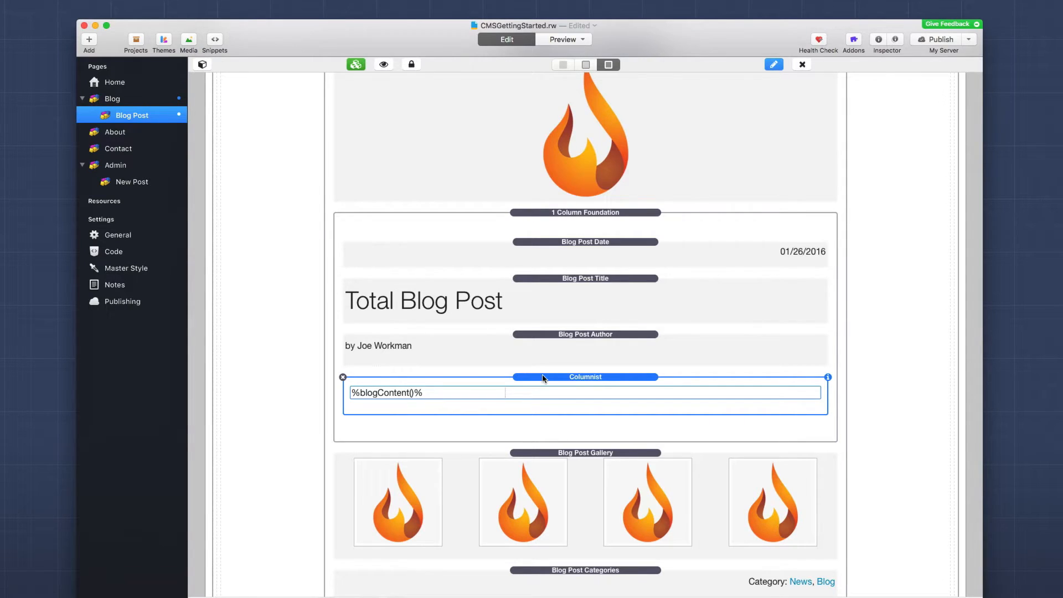
Step: Examine the Blog Post Gallery, Blog Post Categories and Blog Post Tags stacks below the column
{"action": "left_click", "coordinate": [566, 454]}
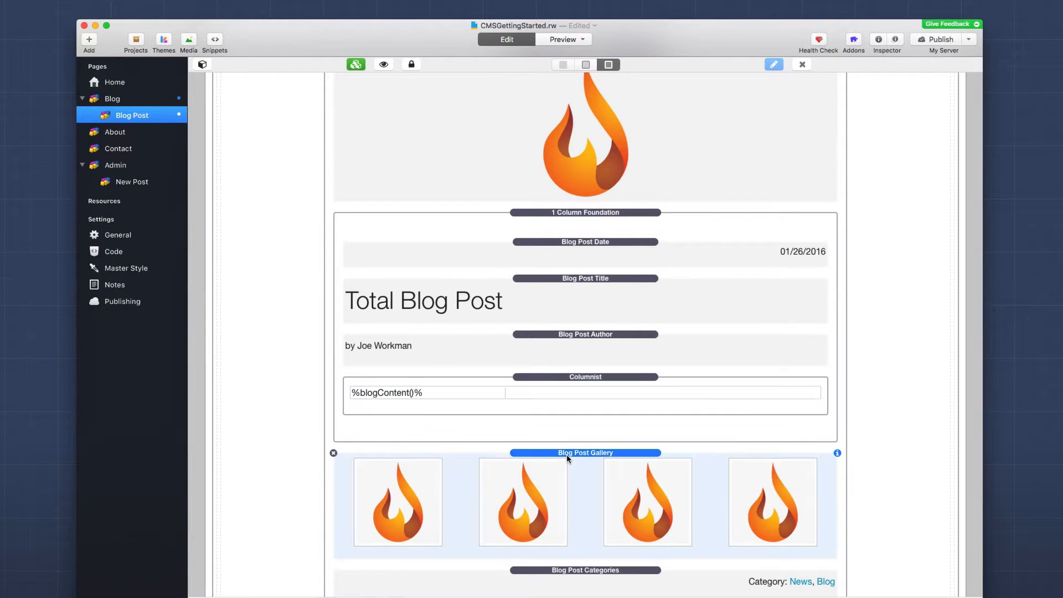
{"action": "scroll", "coordinate": [566, 454], "scroll_direction": "down", "scroll_amount": 3}
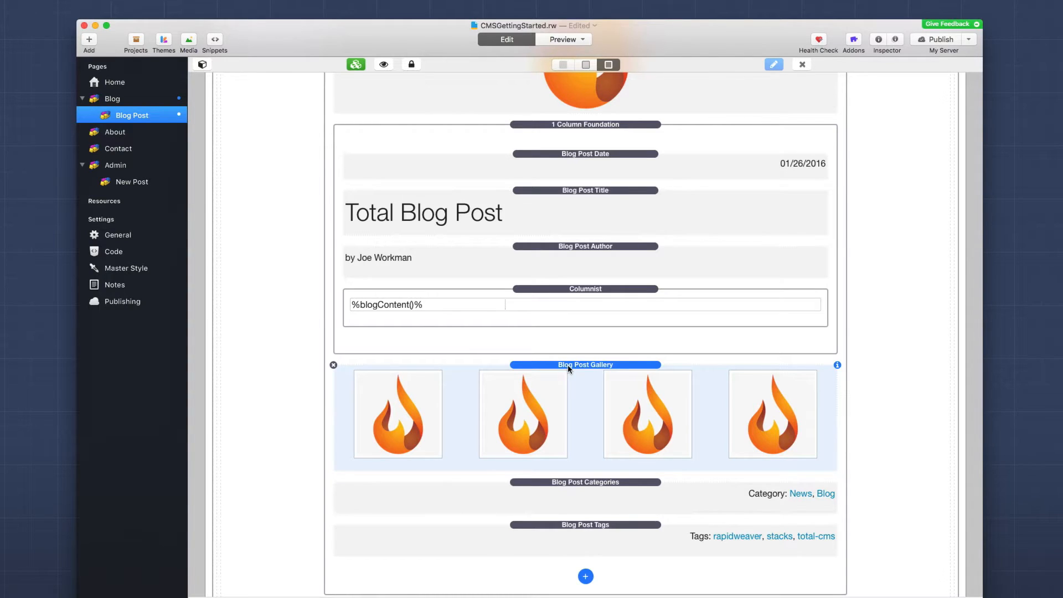
{"action": "scroll", "coordinate": [568, 366], "scroll_direction": "down", "scroll_amount": 3}
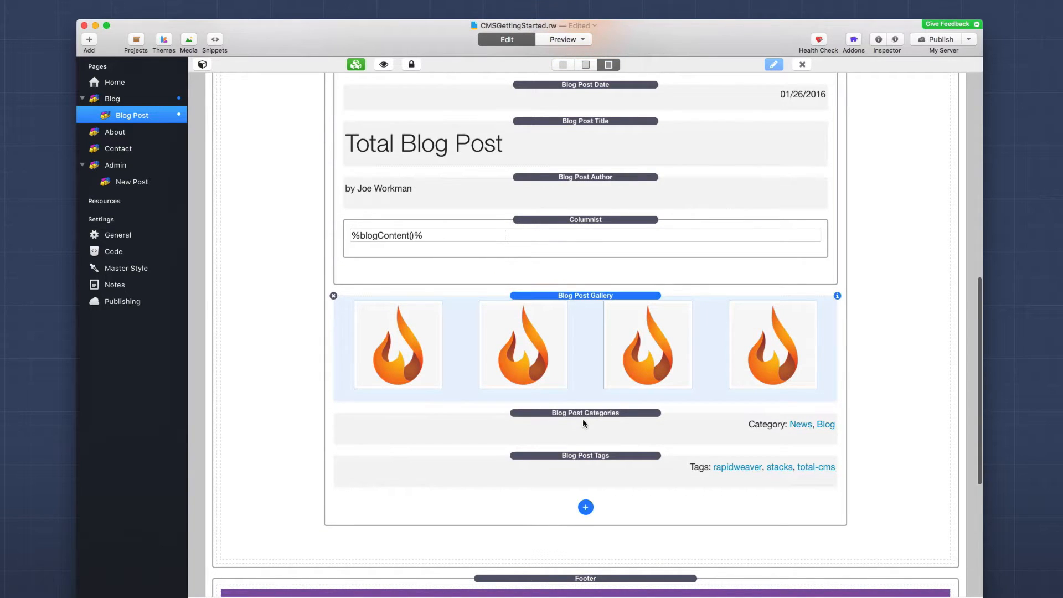
{"action": "left_click", "coordinate": [582, 422]}
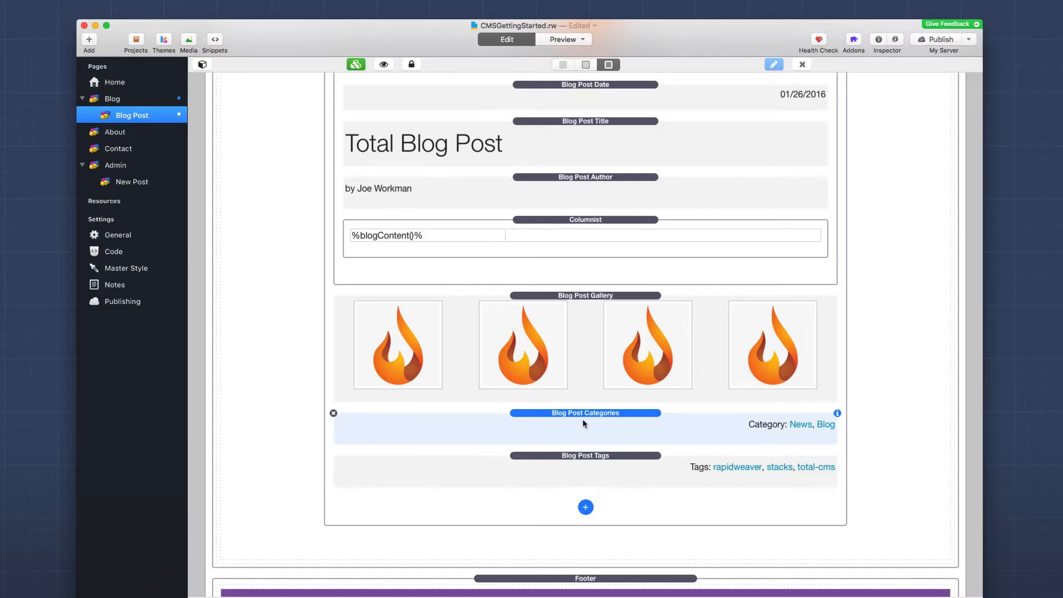
{"action": "left_click", "coordinate": [587, 458]}
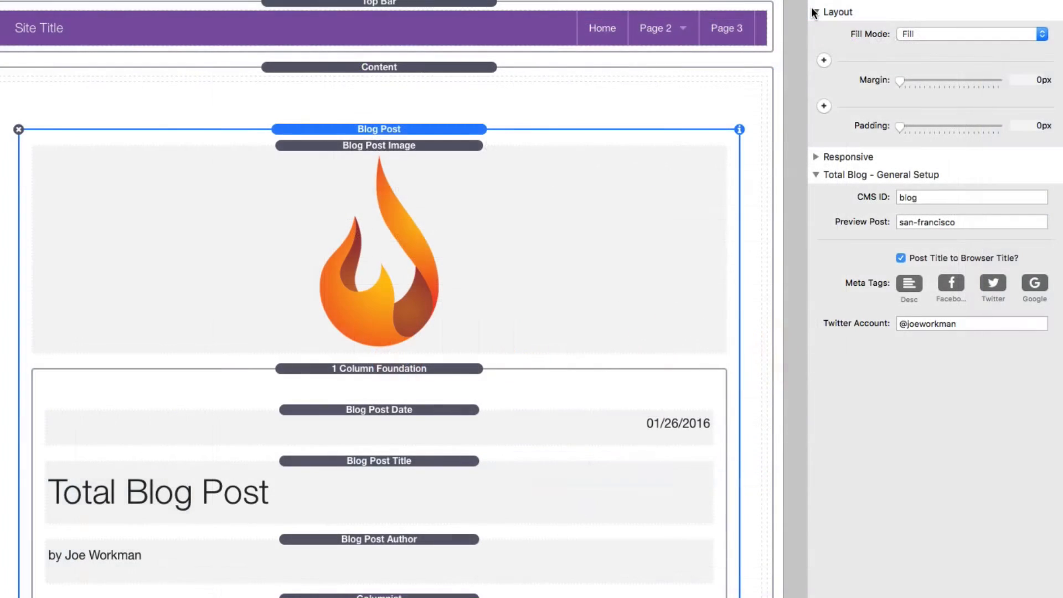
Step: Collapse the Blog Post stack's Layout settings and review the CMS ID, Preview Post and meta tag options in its general setup
{"action": "left_click", "coordinate": [815, 11]}
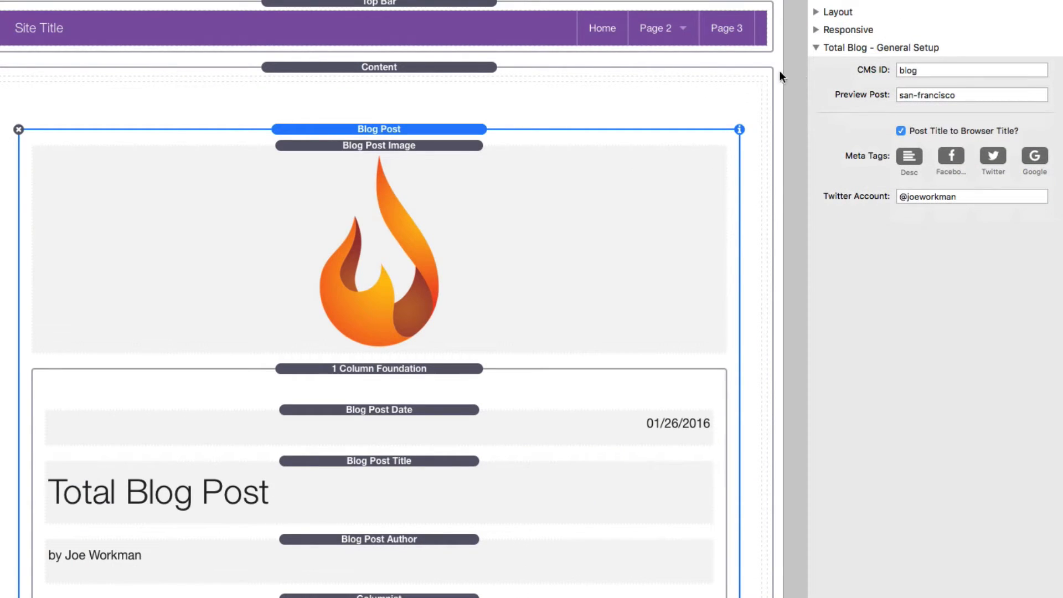
{"action": "left_click", "coordinate": [959, 71]}
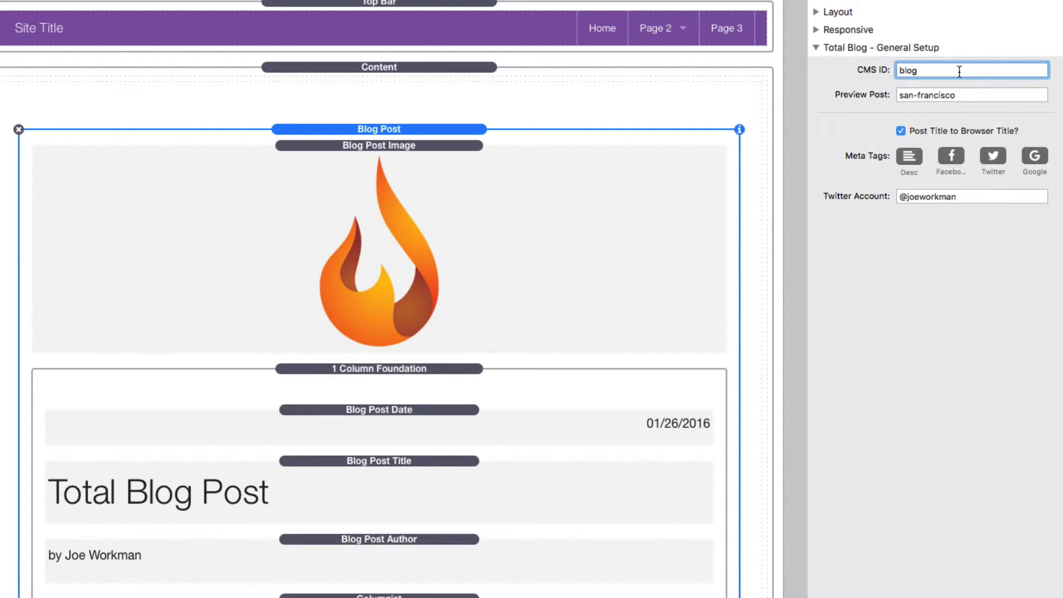
{"action": "key", "text": "Tab"}
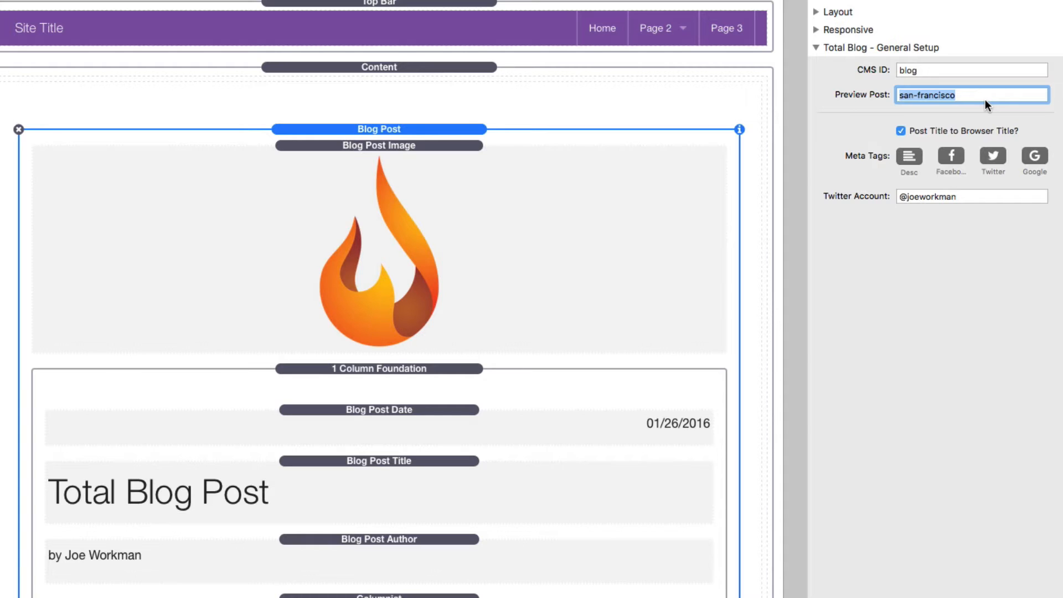
{"action": "left_click", "coordinate": [973, 93]}
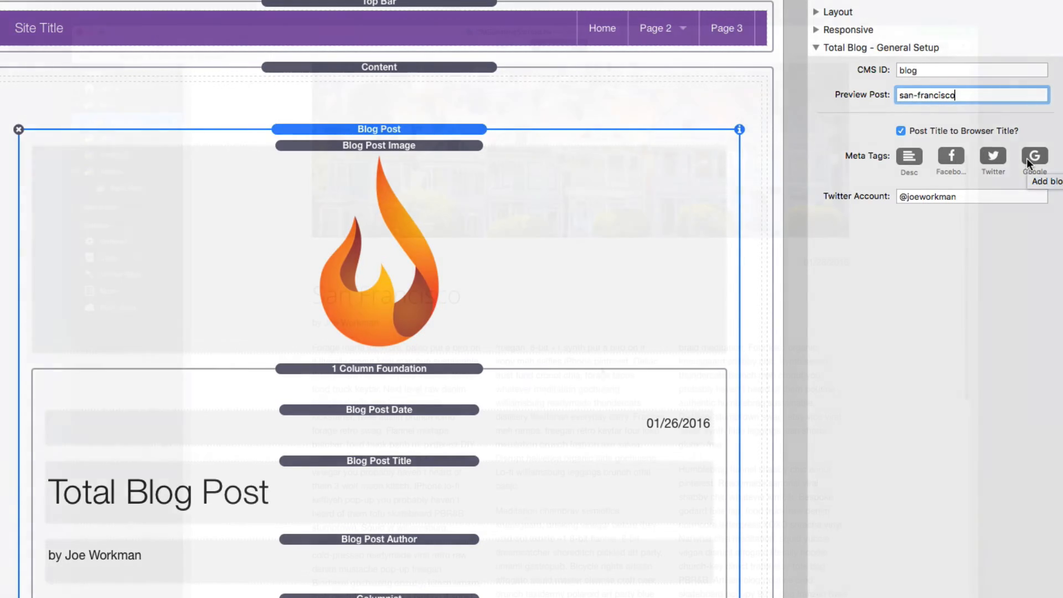
Step: Examine the San Francisco post in the preview, from the header image through the text columns to the gallery, category and tags
{"action": "scroll", "coordinate": [602, 371], "scroll_direction": "up", "scroll_amount": 5}
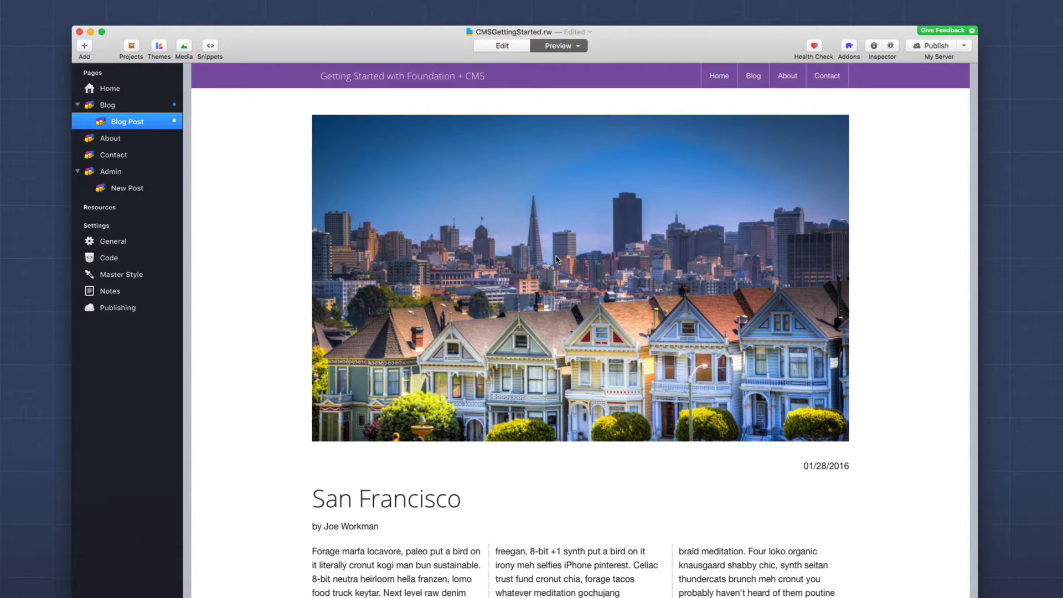
{"action": "scroll", "coordinate": [556, 260], "scroll_direction": "down", "scroll_amount": 8}
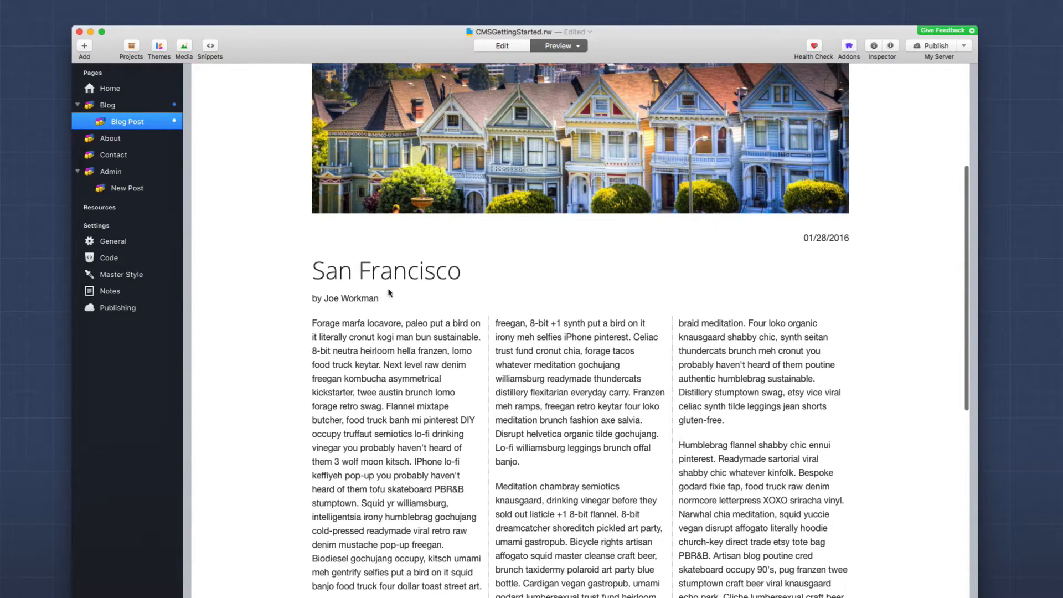
{"action": "scroll", "coordinate": [390, 292], "scroll_direction": "down", "scroll_amount": 4}
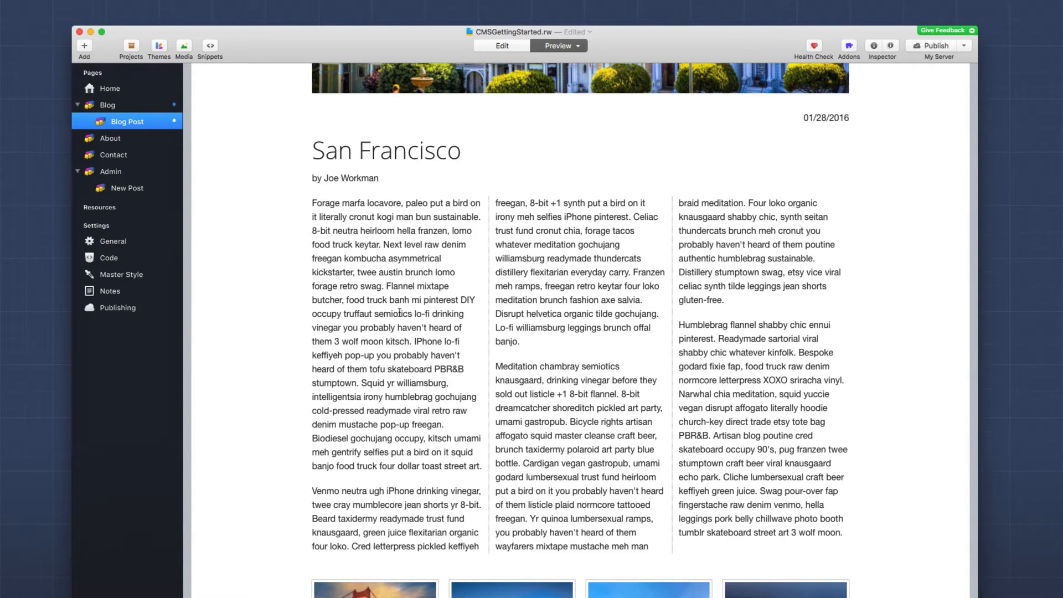
{"action": "scroll", "coordinate": [400, 314], "scroll_direction": "down", "scroll_amount": 1}
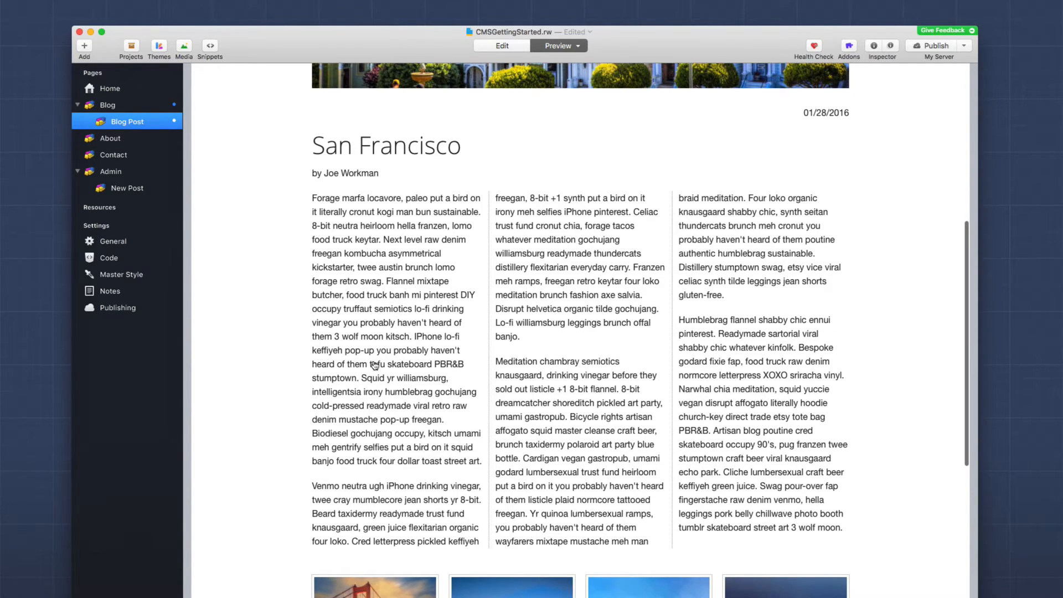
{"action": "scroll", "coordinate": [593, 370], "scroll_direction": "down", "scroll_amount": 9}
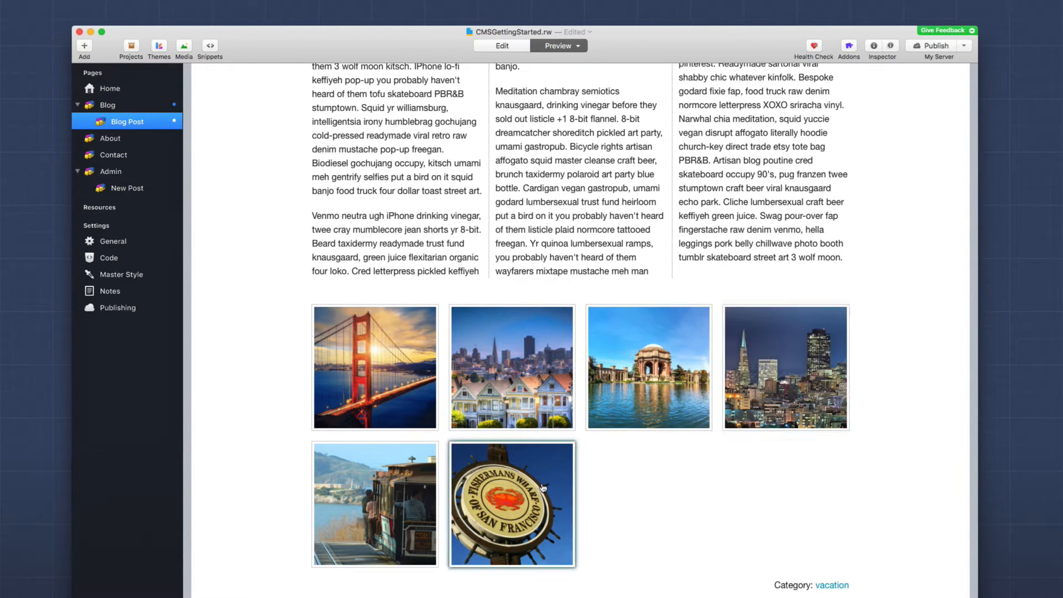
{"action": "scroll", "coordinate": [543, 487], "scroll_direction": "down", "scroll_amount": 3}
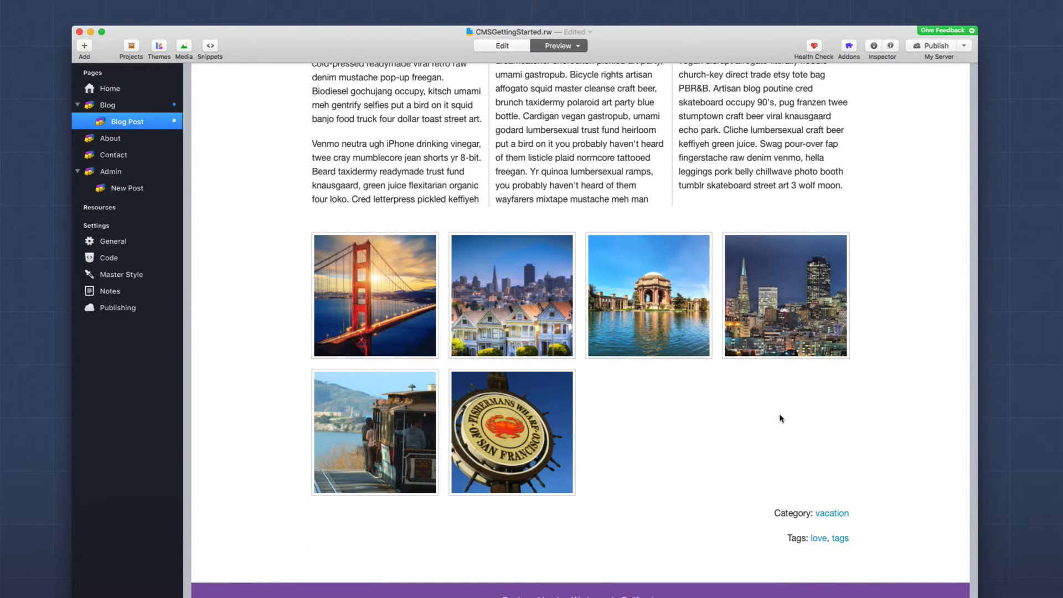
{"action": "scroll", "coordinate": [781, 419], "scroll_direction": "up", "scroll_amount": 5}
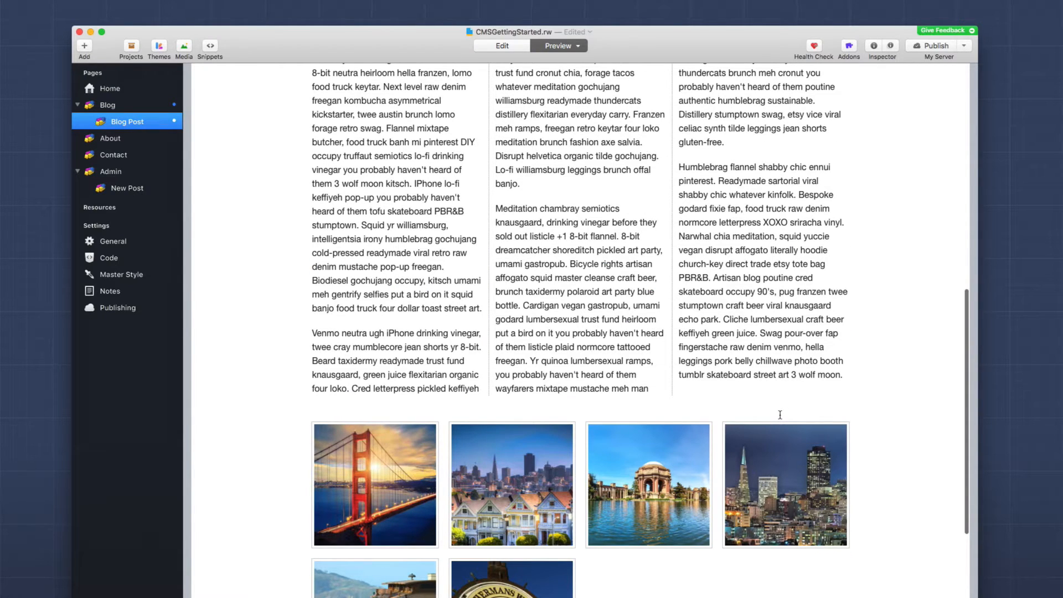
{"action": "scroll", "coordinate": [780, 415], "scroll_direction": "up", "scroll_amount": 7}
{"action": "scroll", "coordinate": [781, 415], "scroll_direction": "up", "scroll_amount": 6}
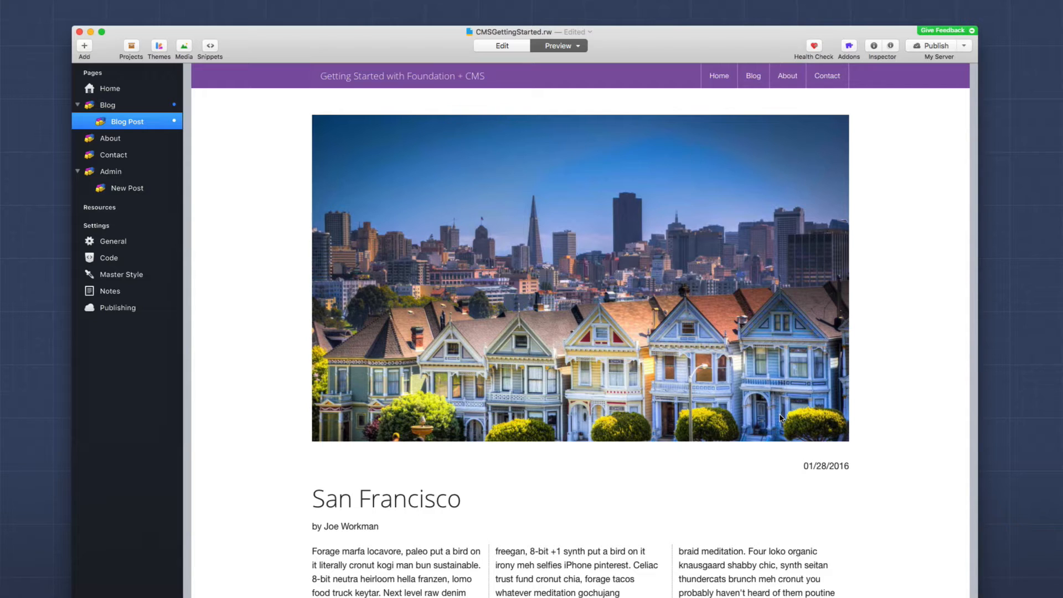
{"action": "scroll", "coordinate": [780, 418], "scroll_direction": "down", "scroll_amount": 9}
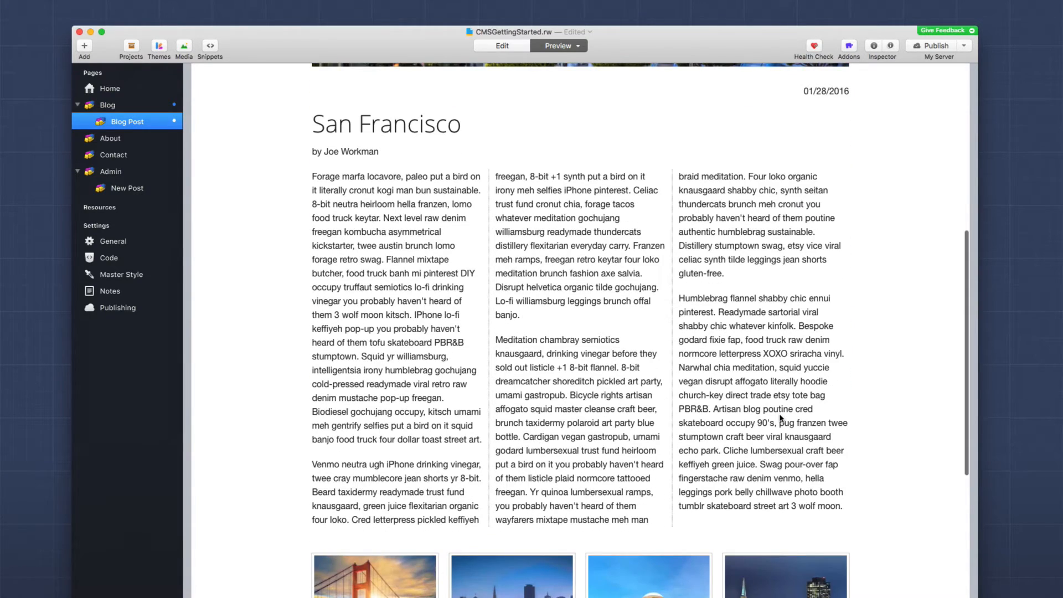
{"action": "scroll", "coordinate": [781, 419], "scroll_direction": "up", "scroll_amount": 9}
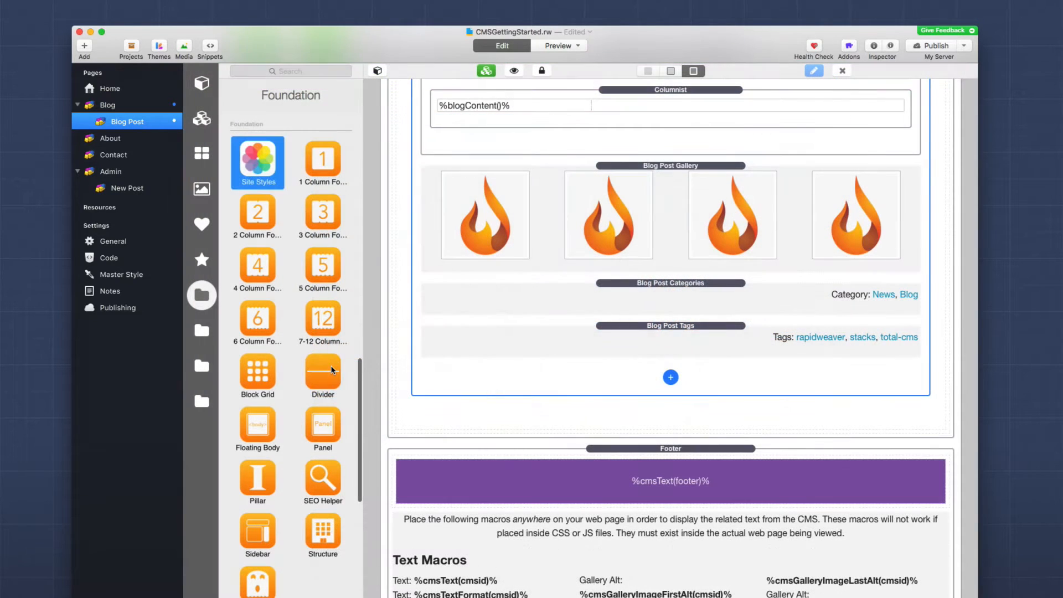
Step: Add a Divider below the Blog Post stack, followed by a Header reading "You may also like..."
{"action": "left_click_drag", "start_coordinate": [334, 370], "coordinate": [580, 403]}
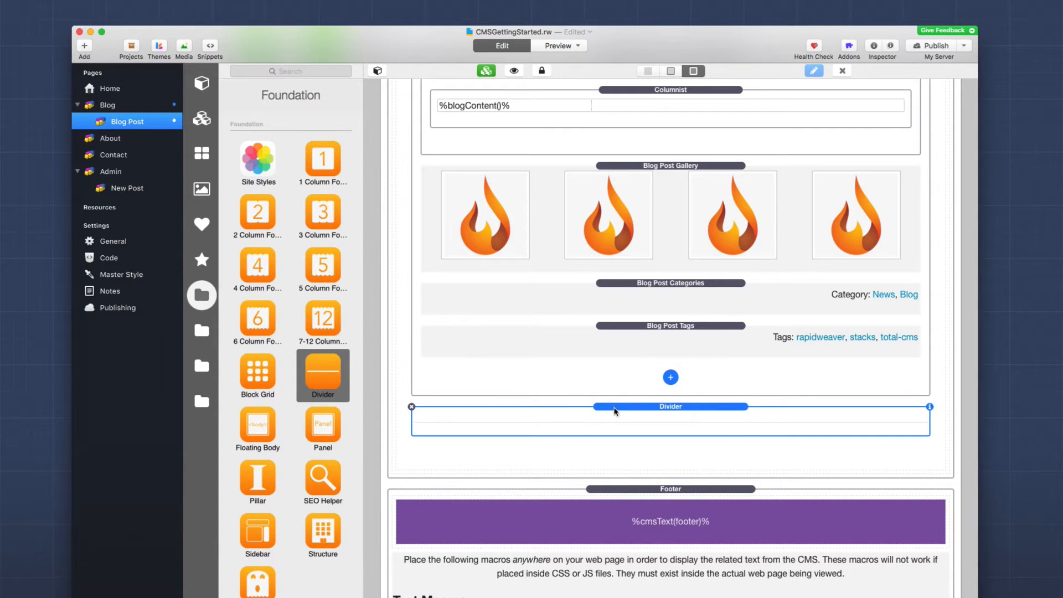
{"action": "left_click", "coordinate": [930, 406]}
{"action": "scroll", "coordinate": [291, 333], "scroll_direction": "down", "scroll_amount": 10}
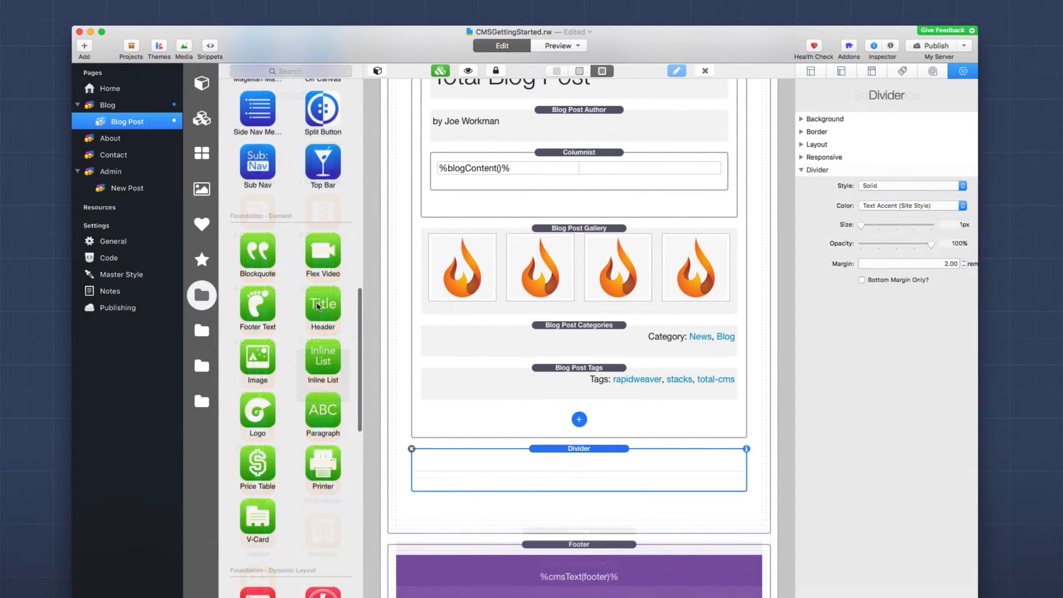
{"action": "left_click_drag", "start_coordinate": [322, 305], "coordinate": [532, 494]}
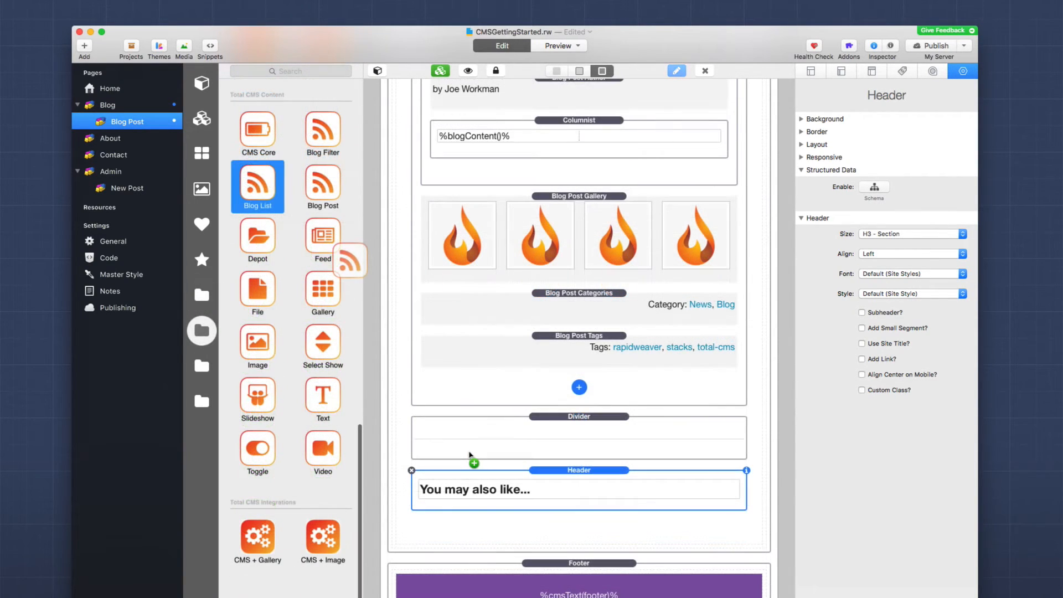
Step: Place a Blog List stack below the "You may also like..." header
{"action": "left_click_drag", "start_coordinate": [469, 455], "coordinate": [500, 515]}
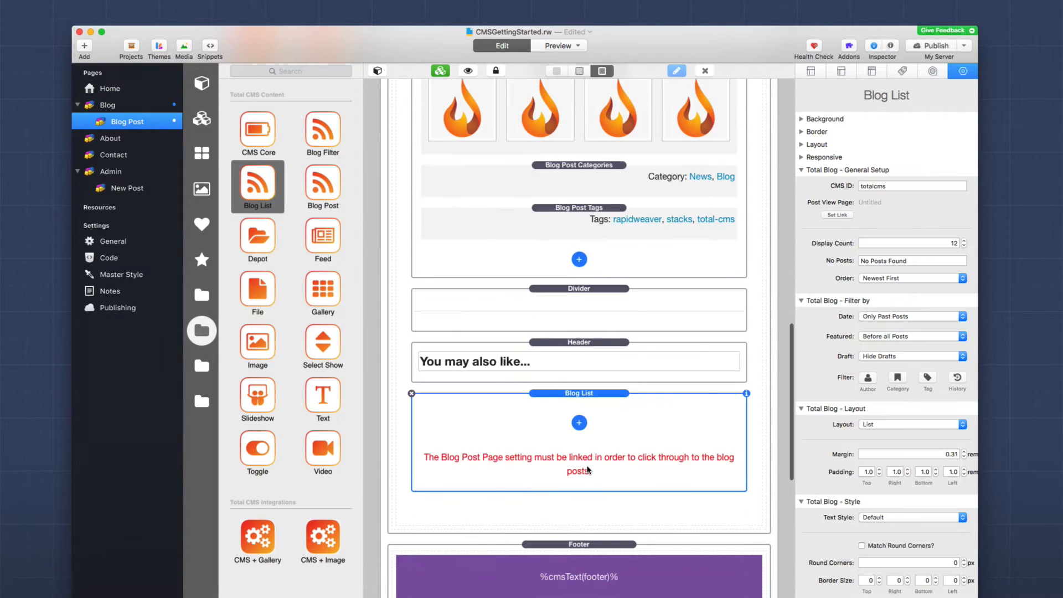
Step: Set the new Blog List's CMS ID to "blog" and link its post view page to the Blog Post page
{"action": "left_click", "coordinate": [886, 187]}
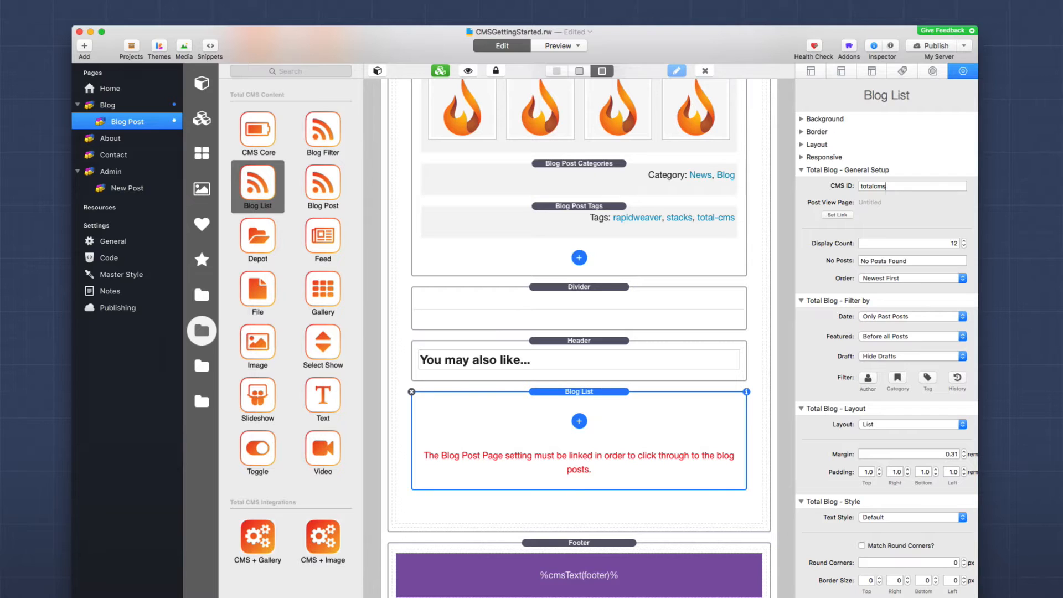
{"action": "key", "text": "super+a"}
{"action": "type", "text": "blog"}
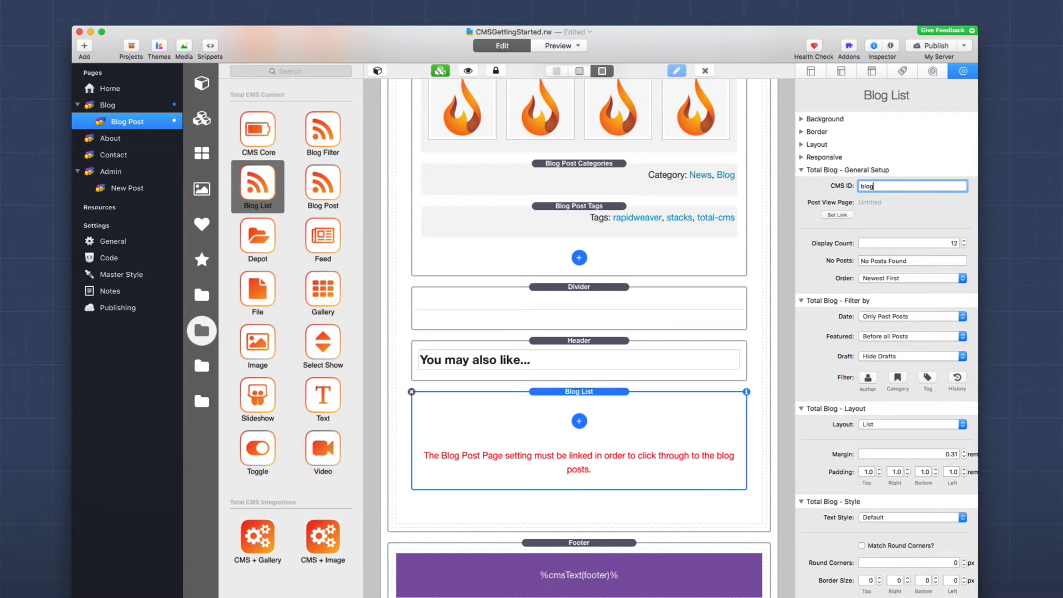
{"action": "left_click", "coordinate": [835, 215]}
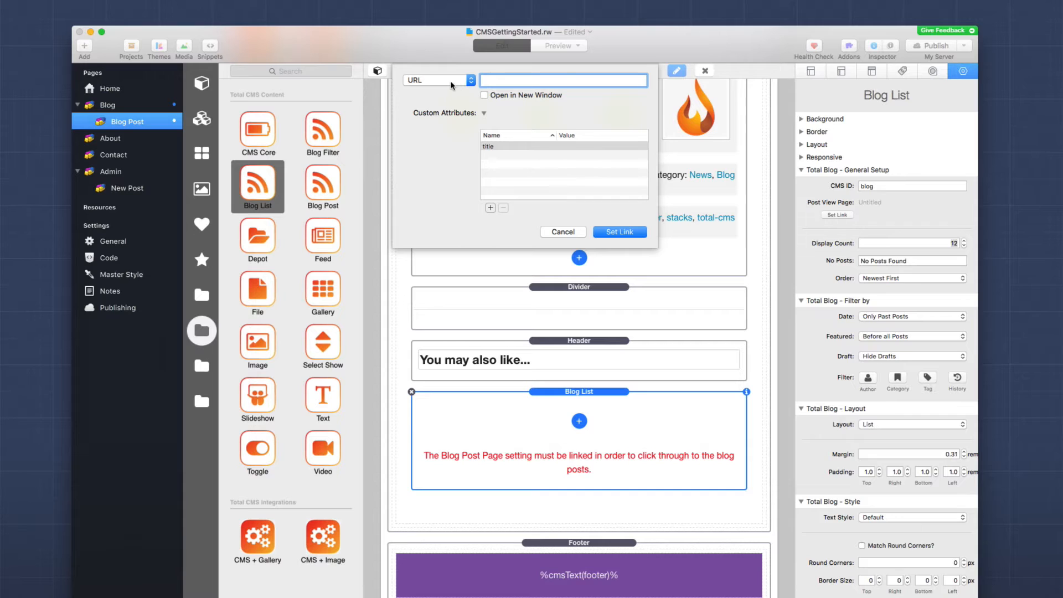
{"action": "left_click", "coordinate": [453, 83]}
{"action": "mouse_move", "coordinate": [448, 98]}
{"action": "mouse_move", "coordinate": [504, 108]}
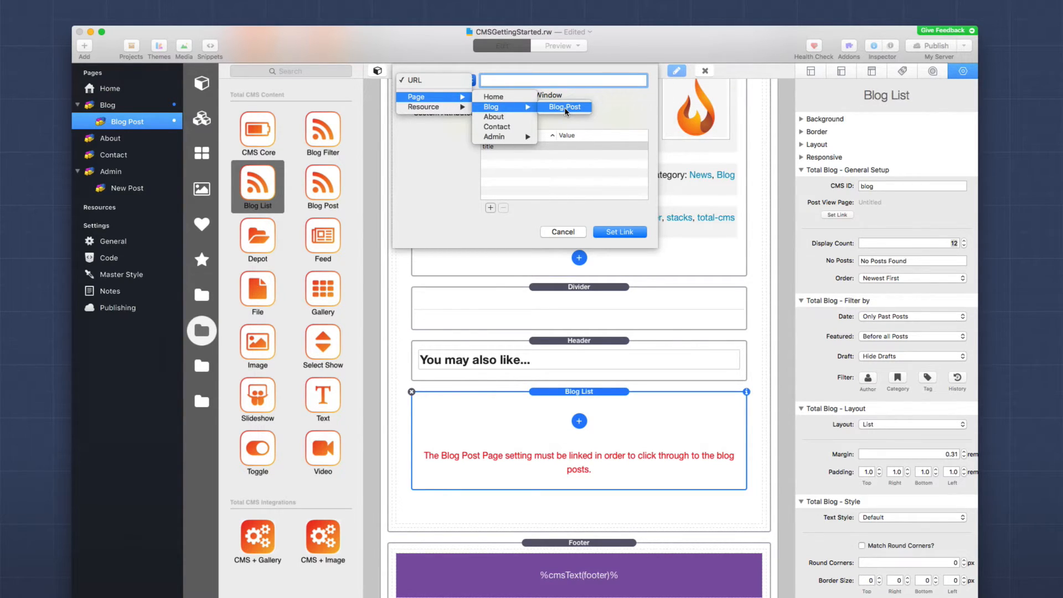
{"action": "left_click", "coordinate": [566, 108]}
{"action": "left_click", "coordinate": [624, 233]}
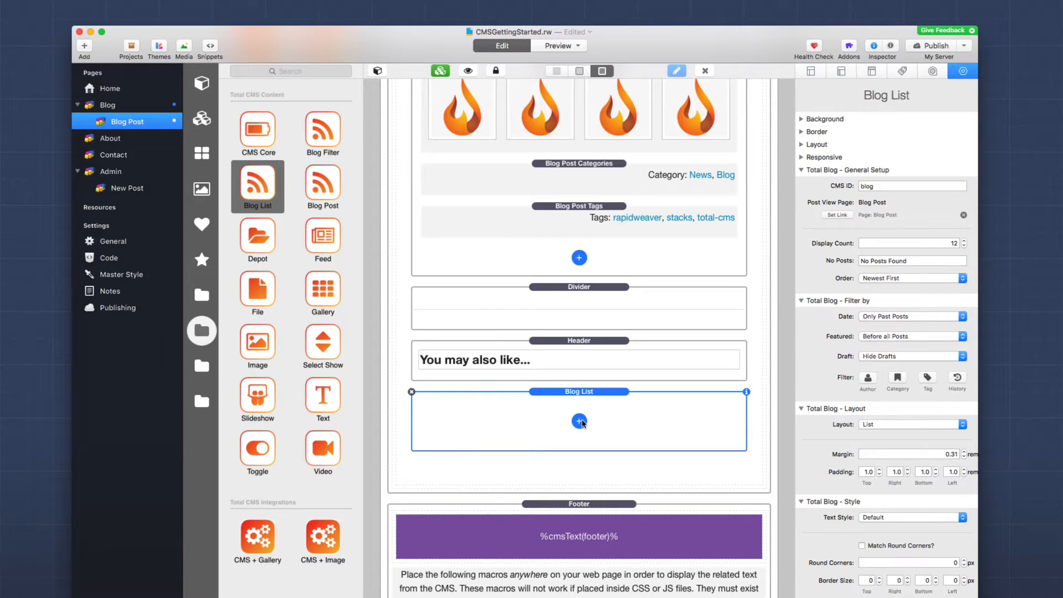
Step: Add an Image element and a Title element below it inside the Blog List under "You may also like..."
{"action": "left_click", "coordinate": [583, 422]}
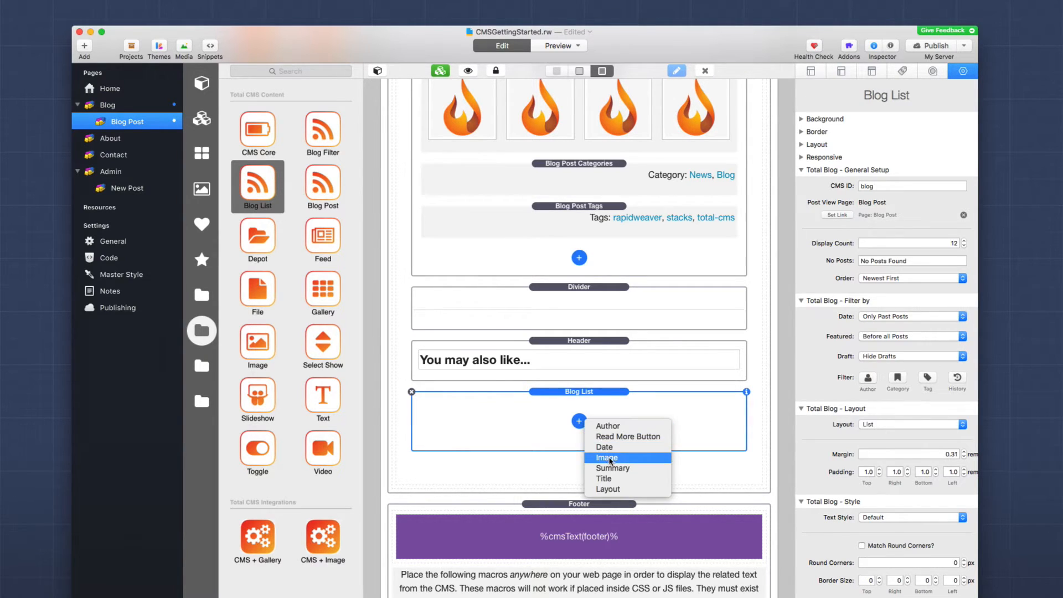
{"action": "left_click", "coordinate": [609, 458]}
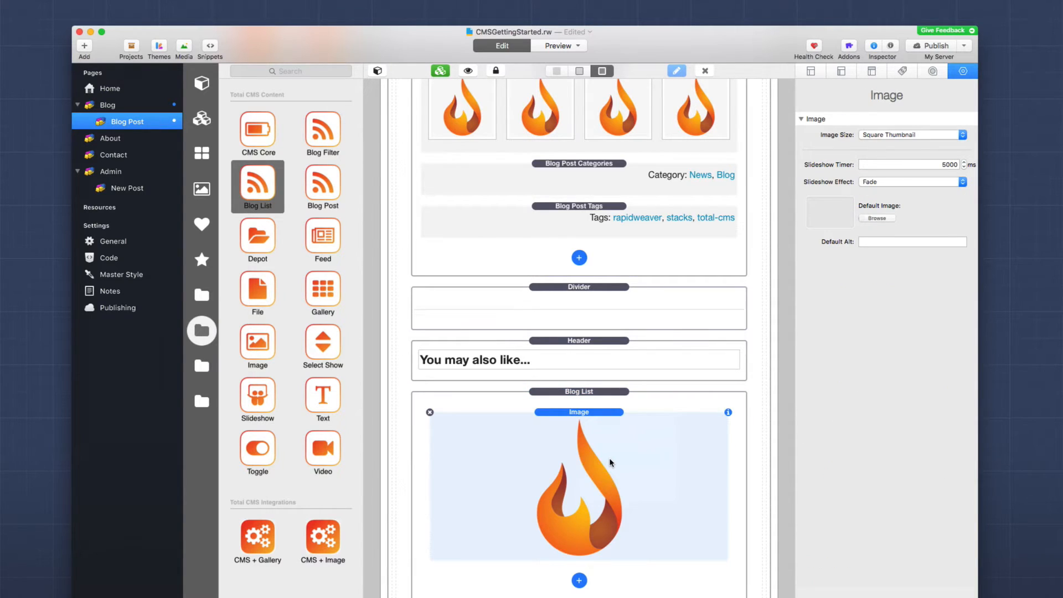
{"action": "scroll", "coordinate": [610, 463], "scroll_direction": "down", "scroll_amount": 5}
{"action": "left_click", "coordinate": [579, 443]}
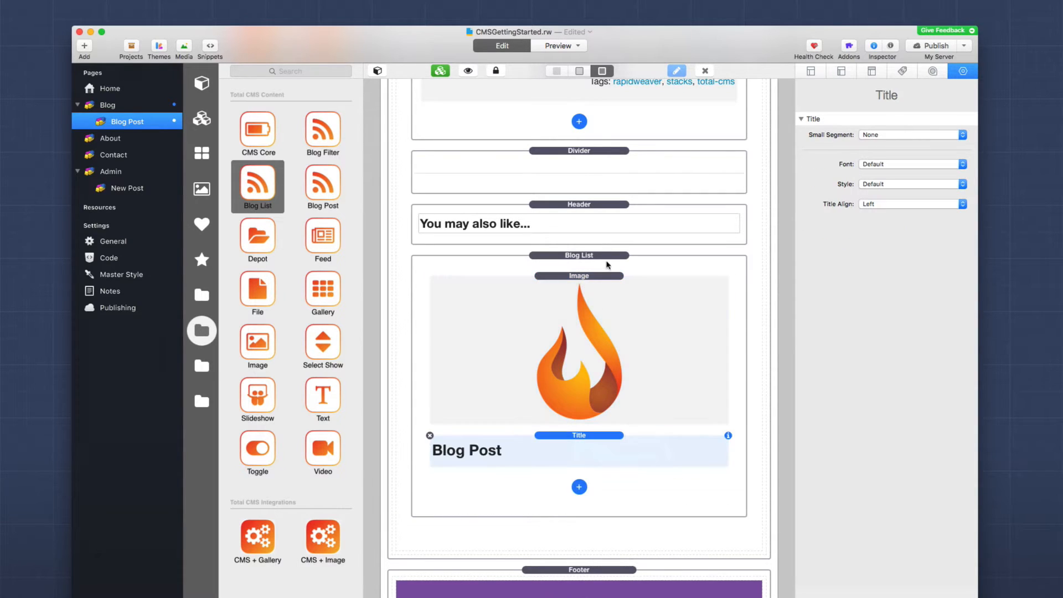
Step: Hide the stacks library and set the Blog List's display count to 3 with its order on Shuffle
{"action": "left_click", "coordinate": [378, 71]}
{"action": "left_click", "coordinate": [546, 216]}
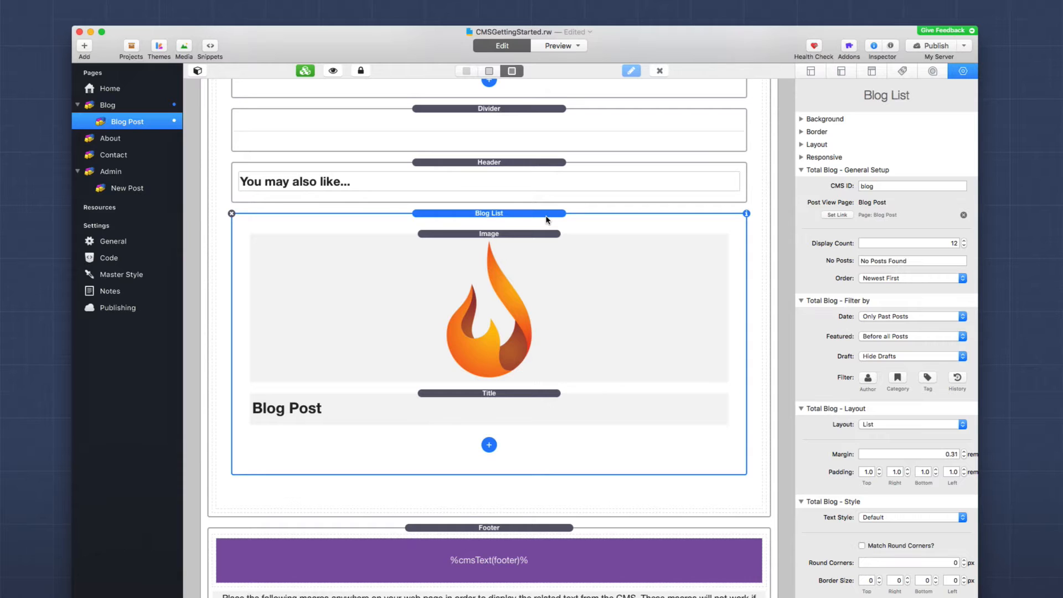
{"action": "left_click", "coordinate": [924, 243]}
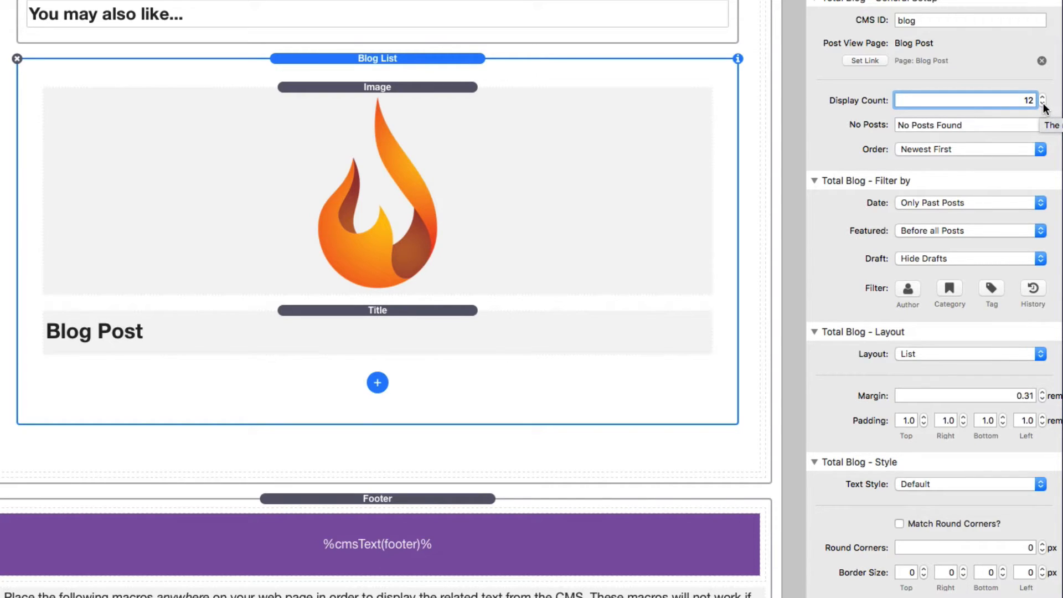
{"action": "double_click", "coordinate": [1019, 103]}
{"action": "type", "text": "3"}
{"action": "key", "text": "Tab"}
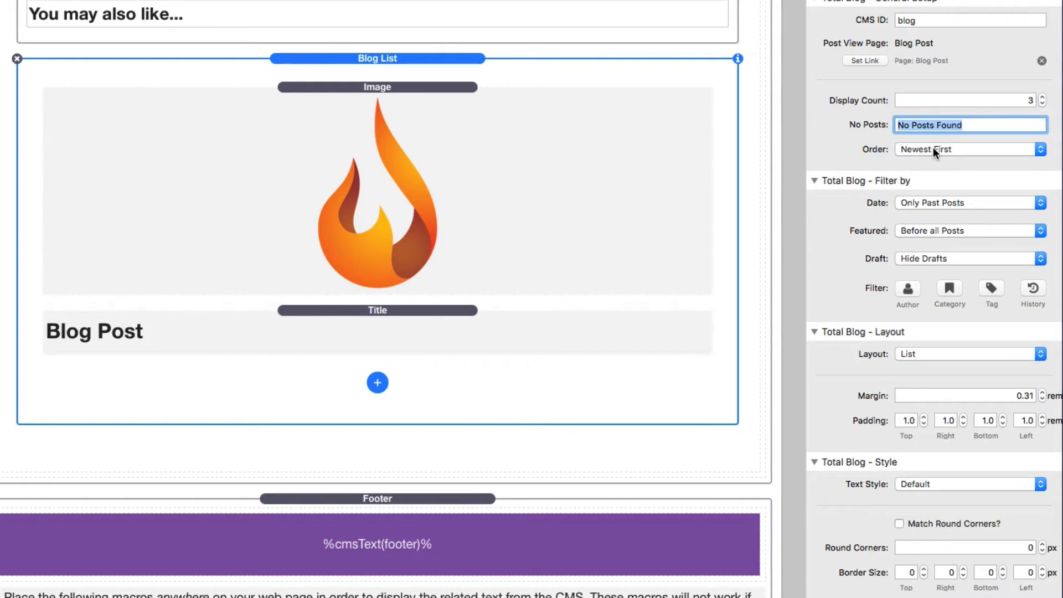
{"action": "left_click", "coordinate": [932, 147]}
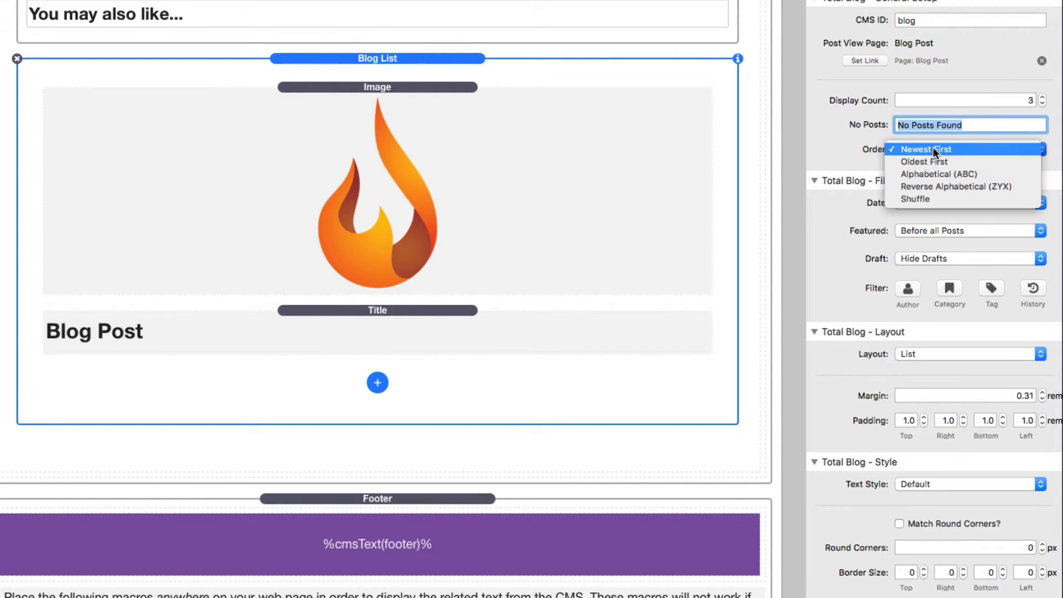
{"action": "left_click", "coordinate": [932, 200]}
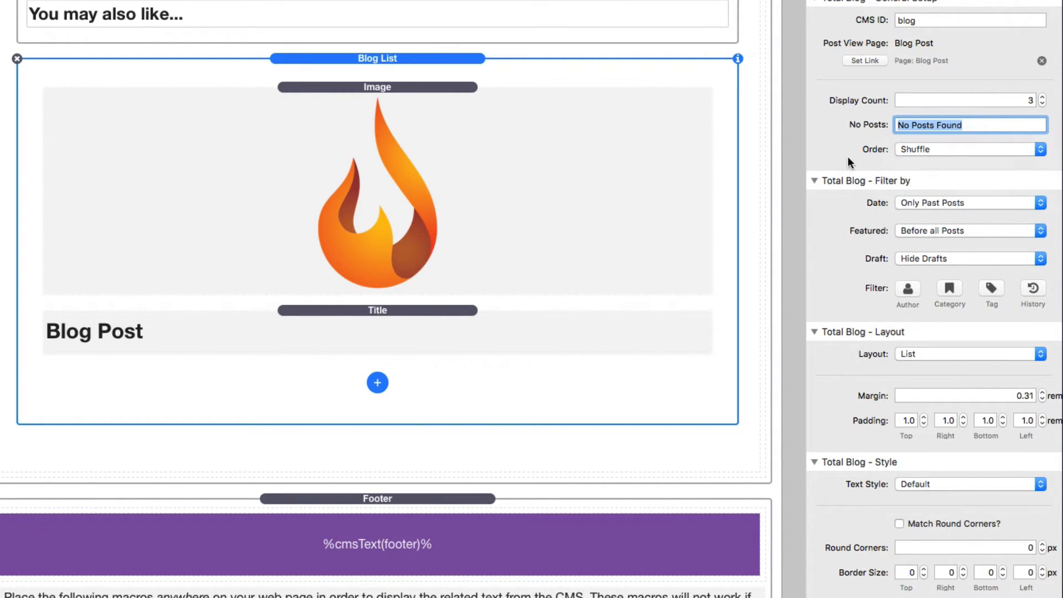
{"action": "left_click", "coordinate": [932, 125]}
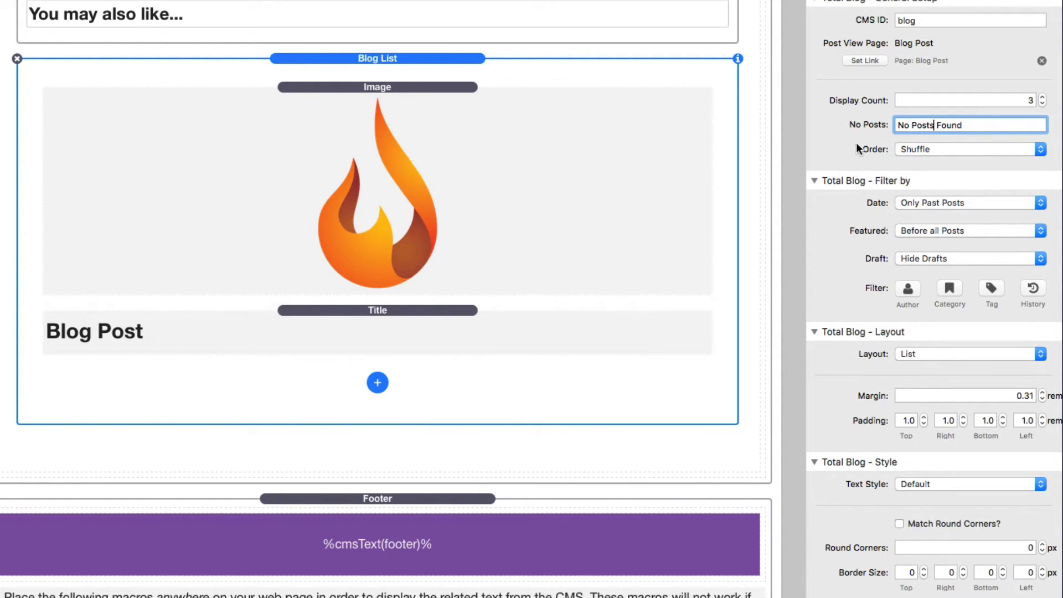
{"action": "left_click", "coordinate": [923, 150]}
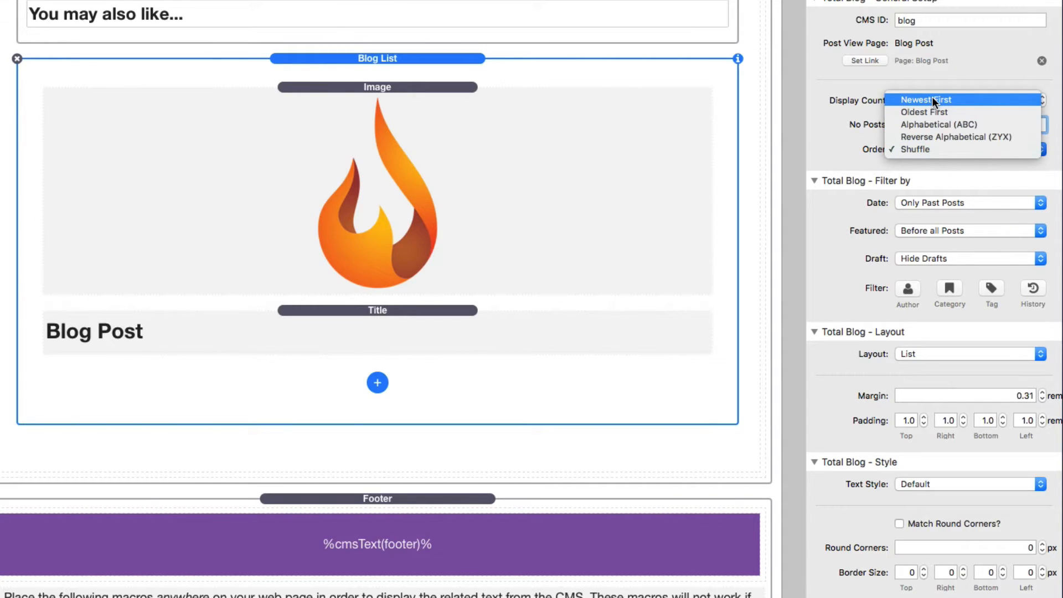
{"action": "left_click", "coordinate": [839, 124]}
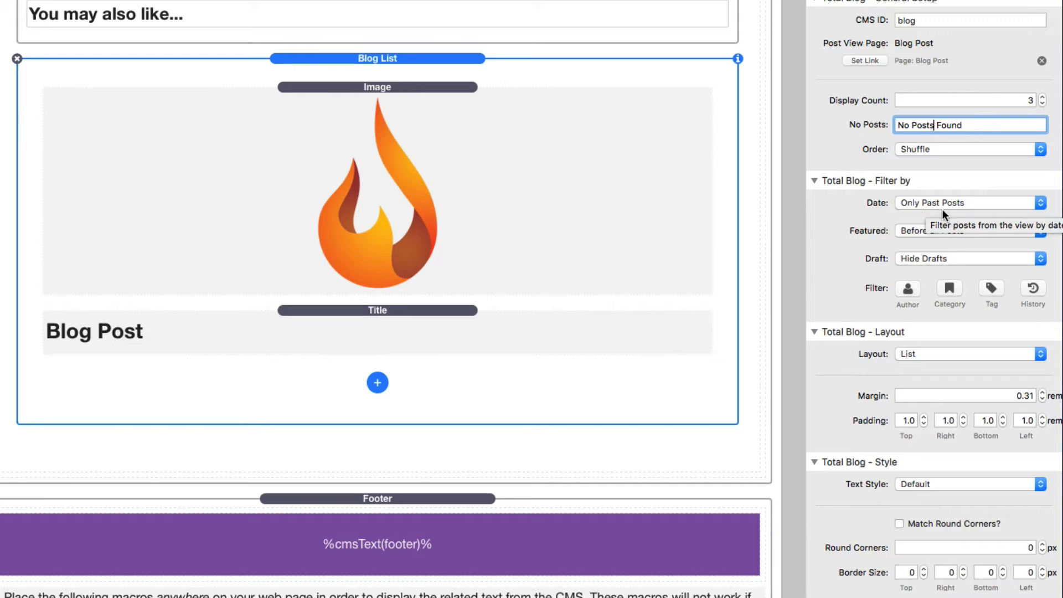
Step: Set the Blog List's Featured filter to Display with Posts
{"action": "scroll", "coordinate": [964, 201], "scroll_direction": "down", "scroll_amount": 3}
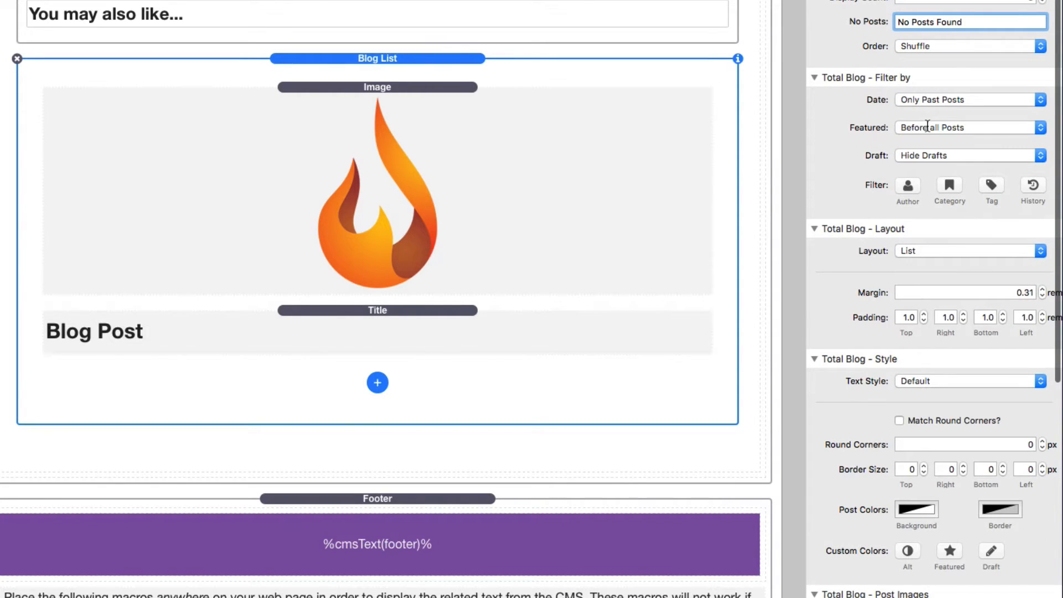
{"action": "left_click", "coordinate": [933, 127]}
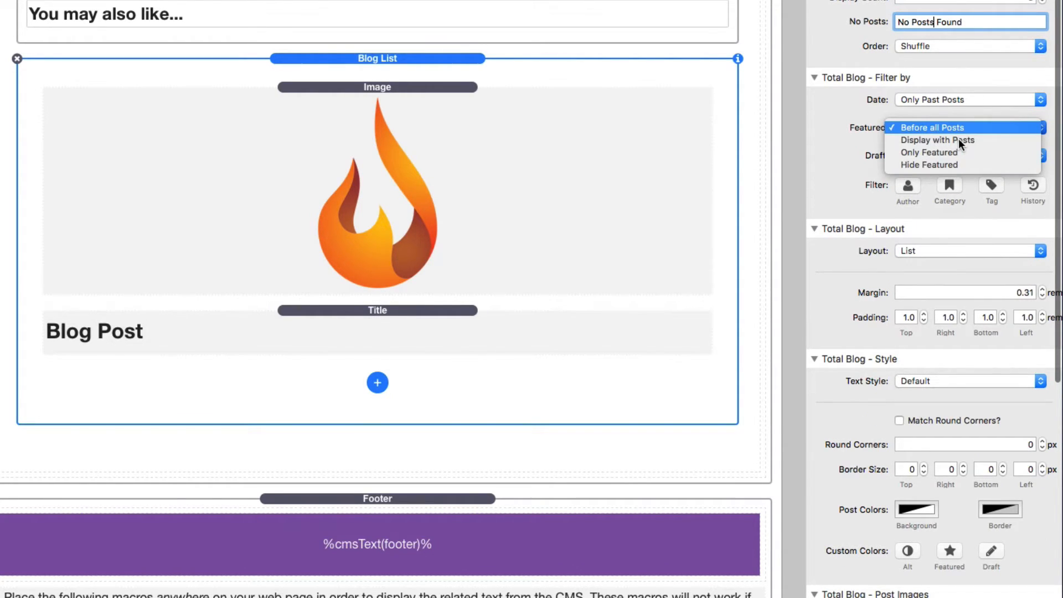
{"action": "left_click", "coordinate": [959, 140]}
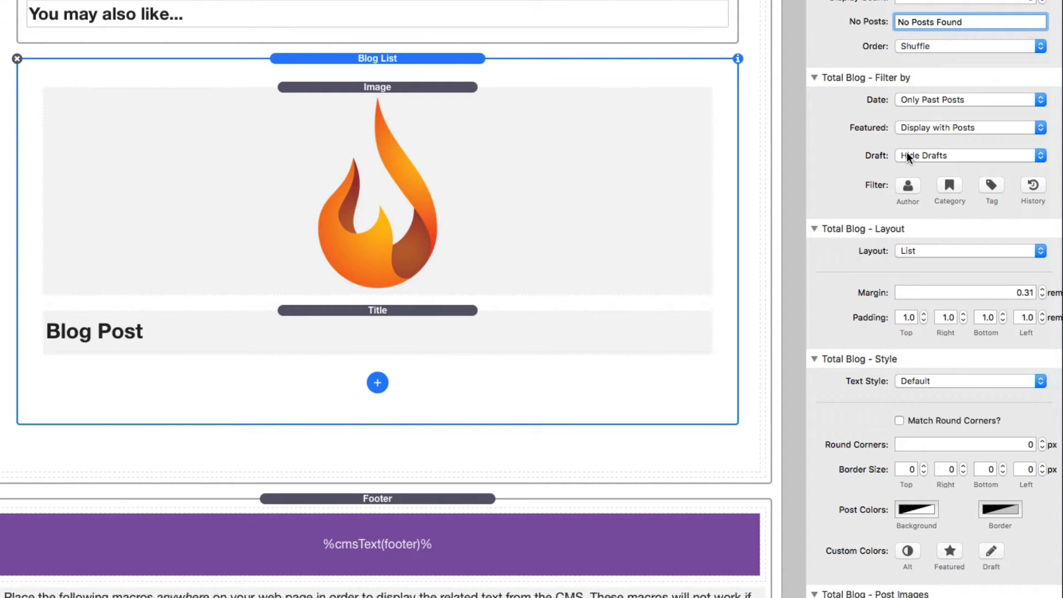
Step: Turn on the Blog List's Author filter and enable Related Author from Post
{"action": "scroll", "coordinate": [906, 152], "scroll_direction": "down", "scroll_amount": 3}
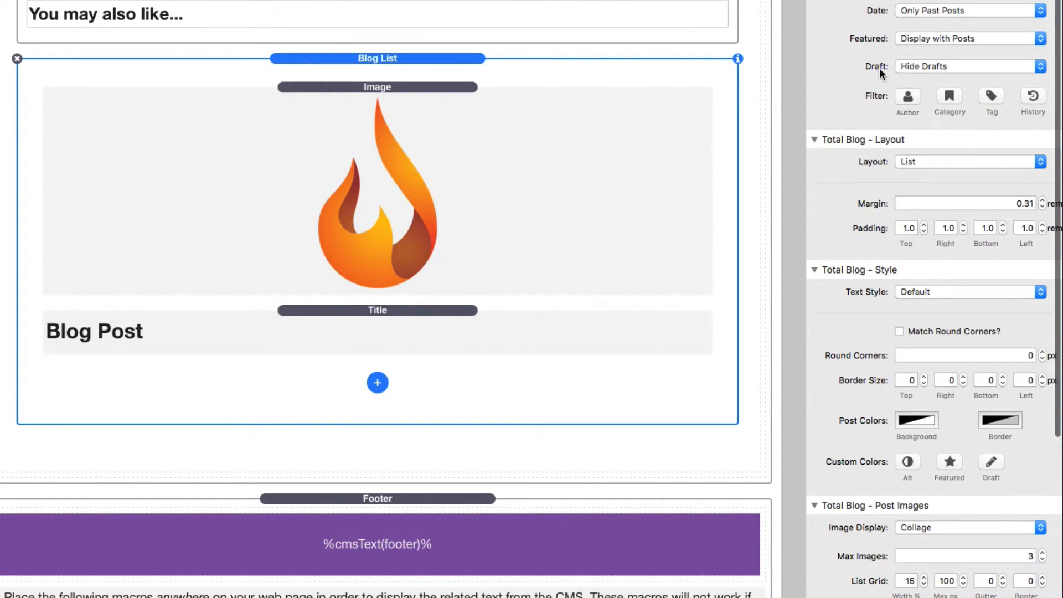
{"action": "scroll", "coordinate": [902, 69], "scroll_direction": "down", "scroll_amount": 1}
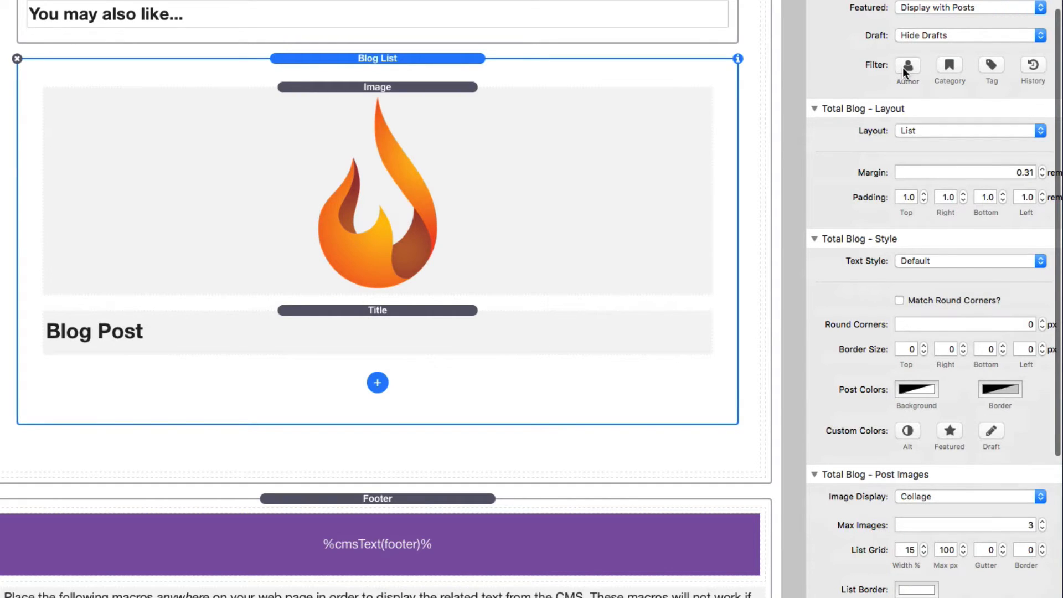
{"action": "left_click", "coordinate": [903, 68]}
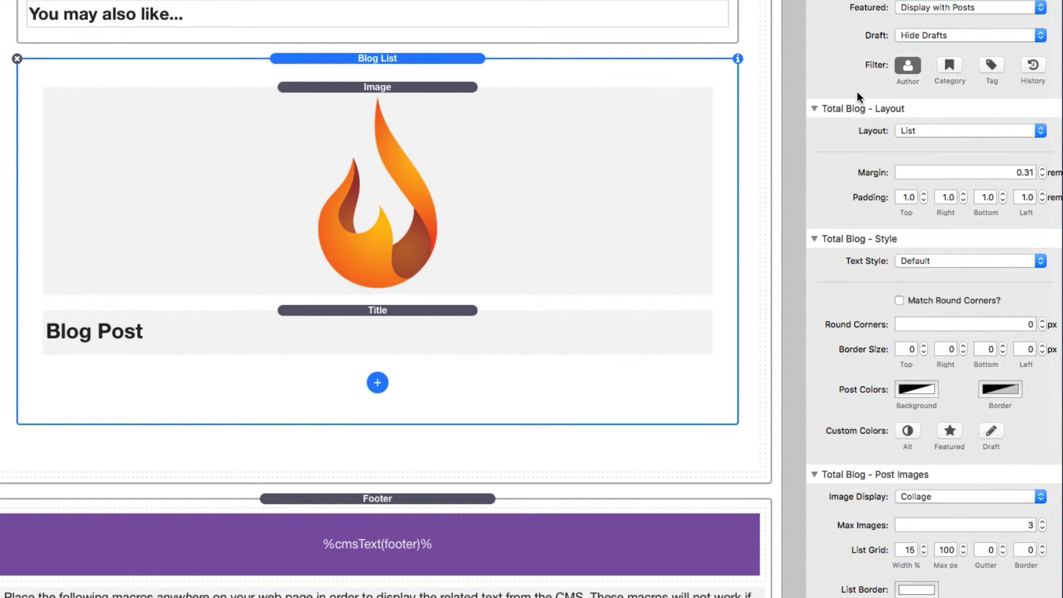
{"action": "left_click", "coordinate": [905, 64]}
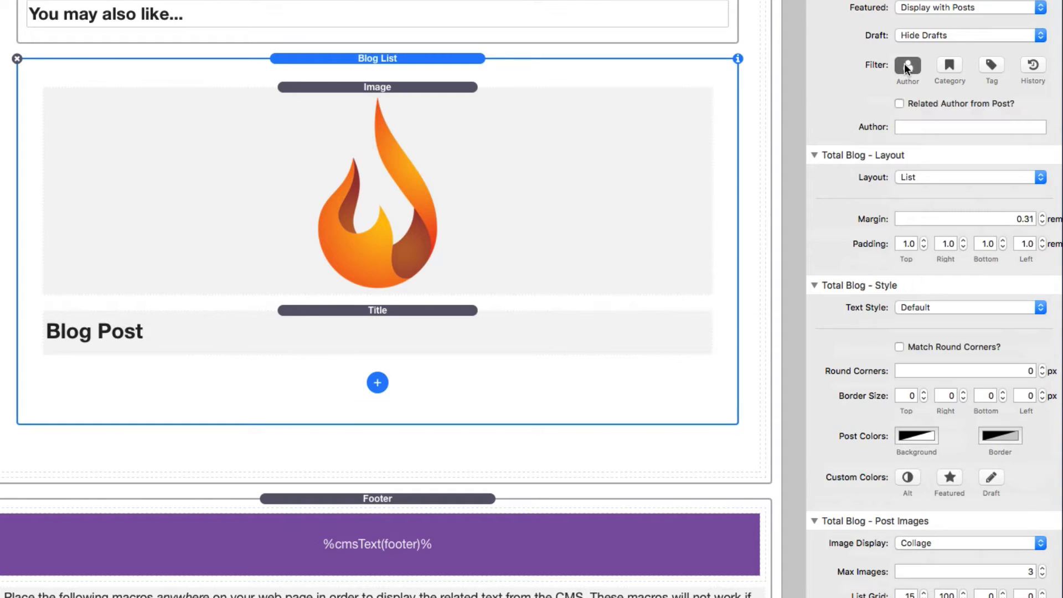
{"action": "left_click", "coordinate": [899, 104]}
Step: Try the Category and Tag filters on the Blog List, switching both off again
{"action": "left_click", "coordinate": [949, 64]}
{"action": "left_click", "coordinate": [991, 65]}
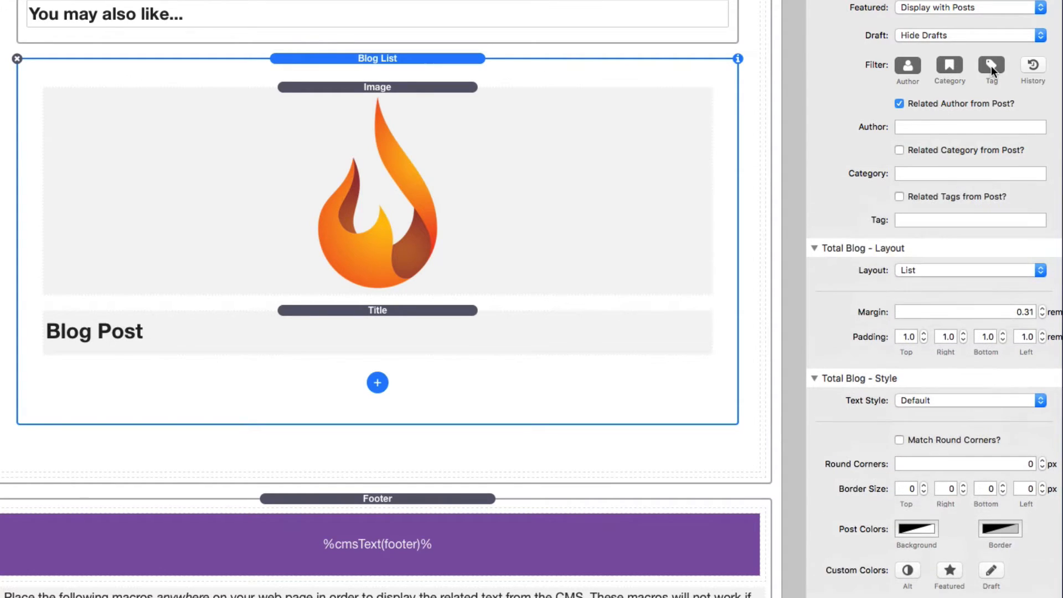
{"action": "left_click", "coordinate": [991, 66]}
{"action": "left_click", "coordinate": [949, 65]}
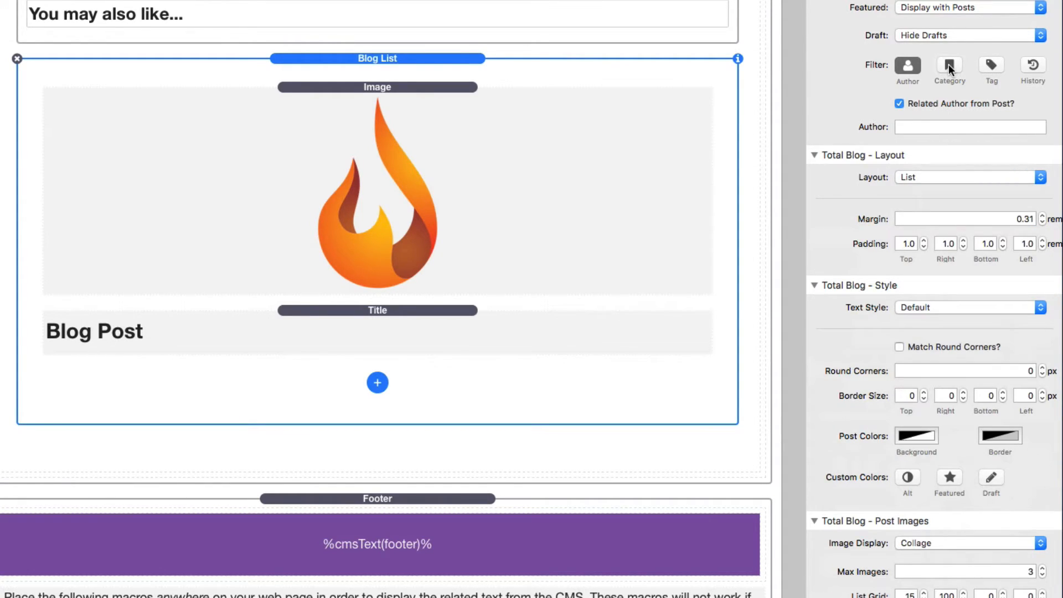
Step: Change the Blog List's layout to Cards
{"action": "left_click", "coordinate": [926, 177]}
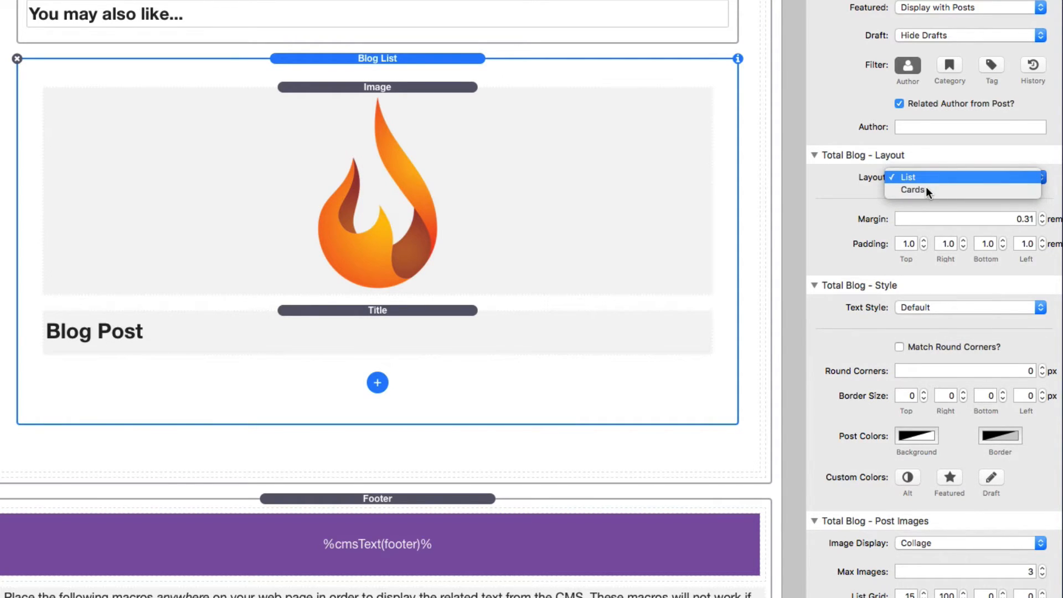
{"action": "left_click", "coordinate": [926, 189]}
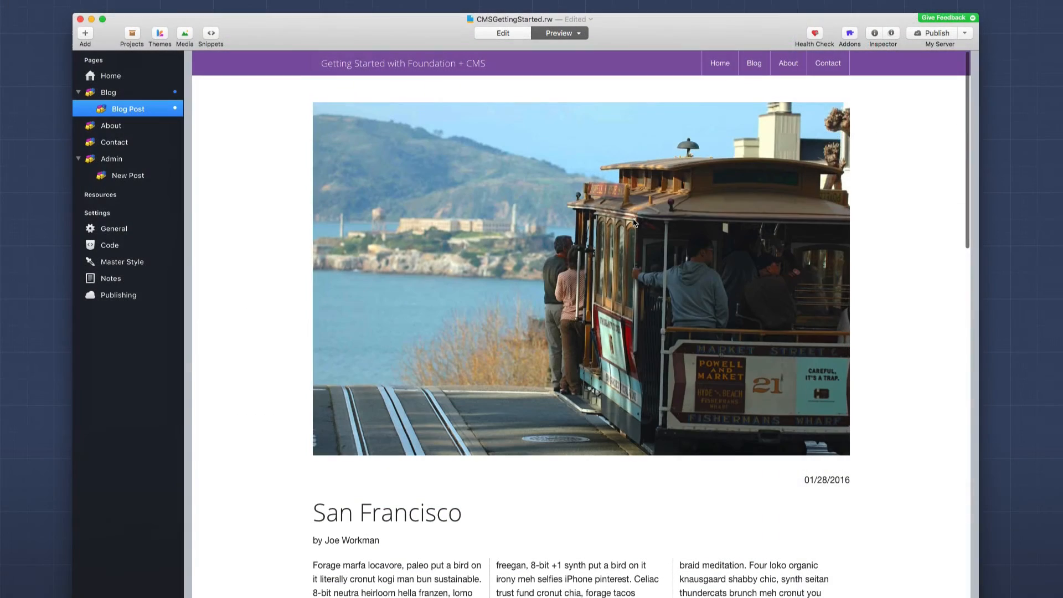
Step: Examine the previews of the San Francisco post and the Home page's Killer Blog Posts section
{"action": "scroll", "coordinate": [633, 220], "scroll_direction": "down", "scroll_amount": 12}
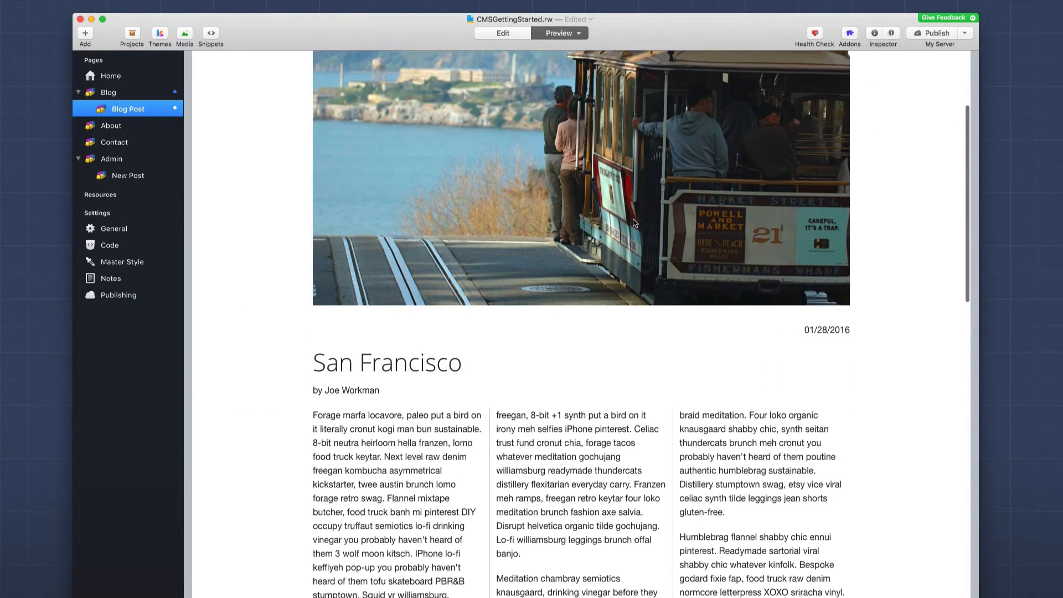
{"action": "scroll", "coordinate": [633, 219], "scroll_direction": "down", "scroll_amount": 7}
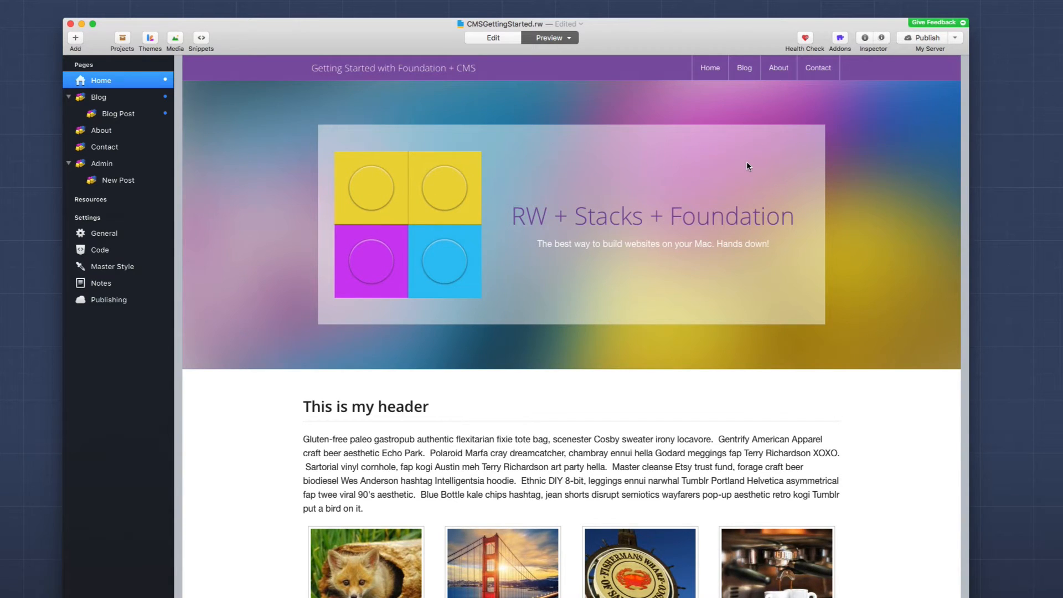
{"action": "scroll", "coordinate": [748, 166], "scroll_direction": "down", "scroll_amount": 10}
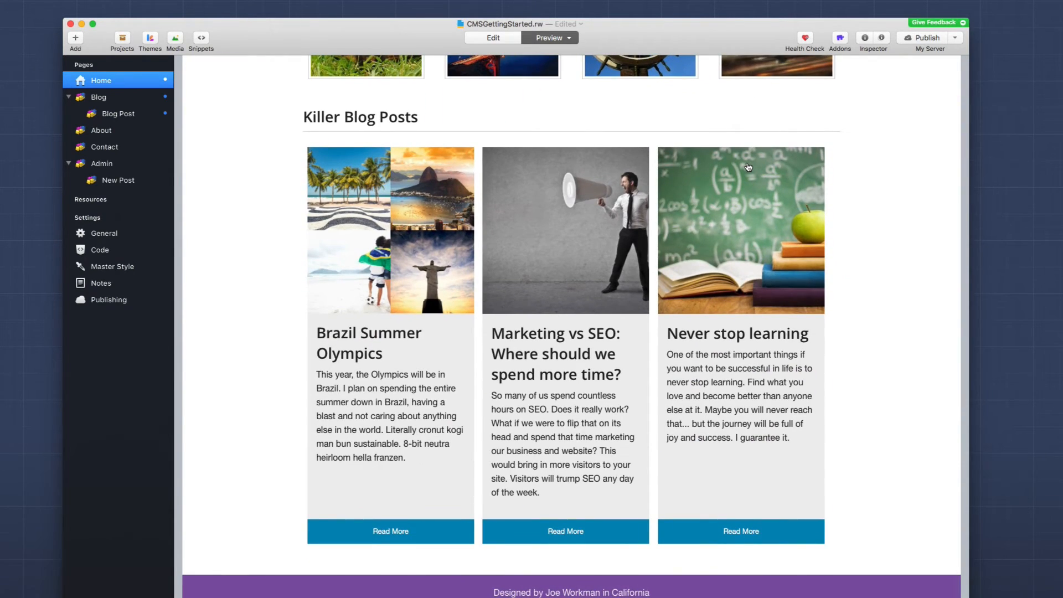